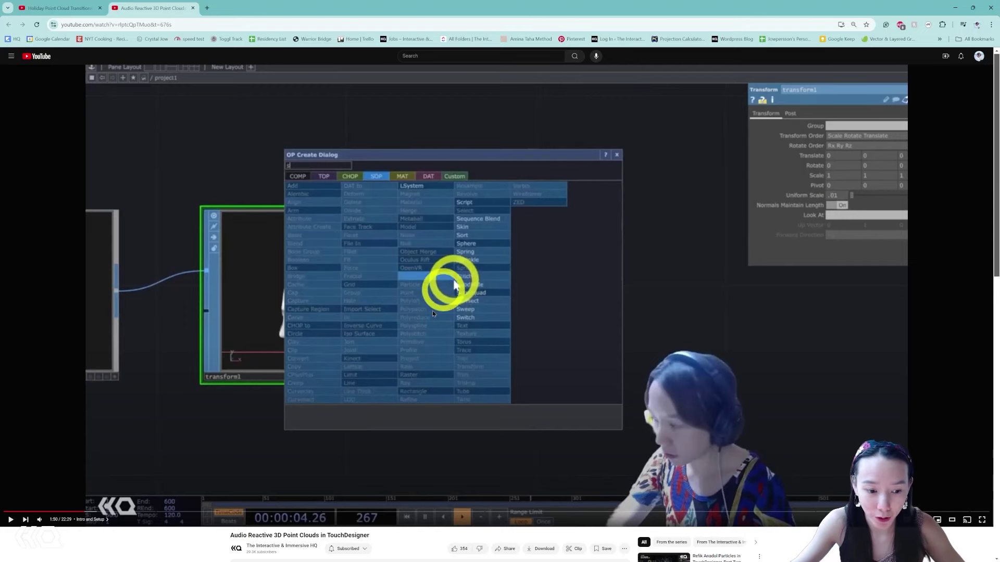
# Skim the Audio Reactive 3D Point Clouds in TouchDesigner video from the geometry COMP chapter to the moving noise effect chapter.
pyautogui.moveTo(216, 515); pyautogui.dragTo(214, 513)
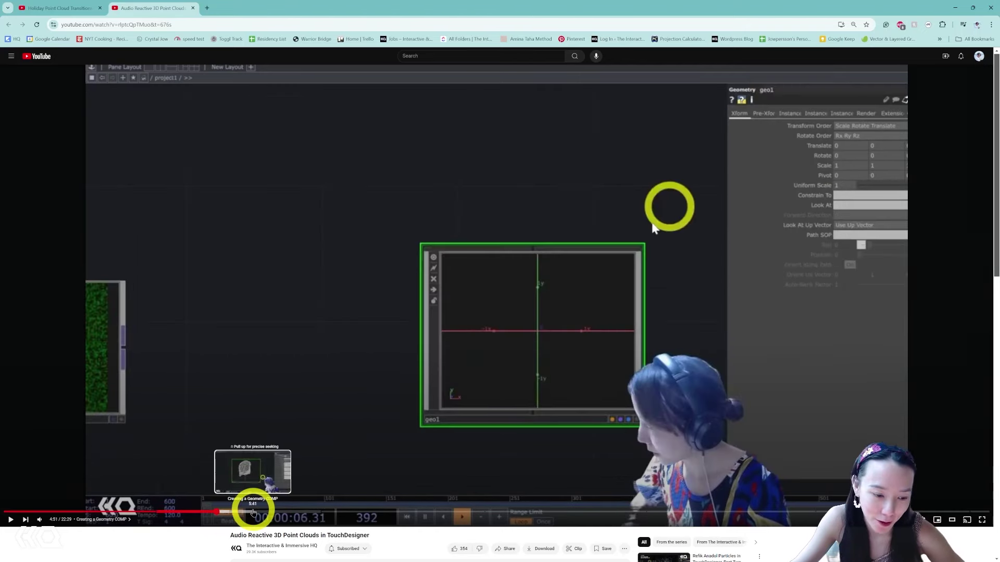
pyautogui.moveTo(253, 515); pyautogui.dragTo(308, 515)
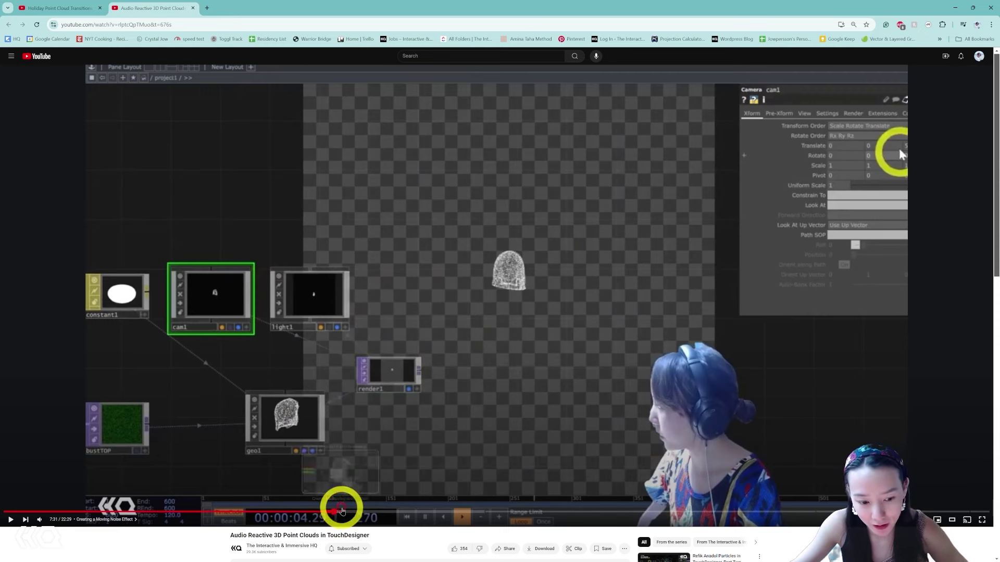
pyautogui.click(336, 512)
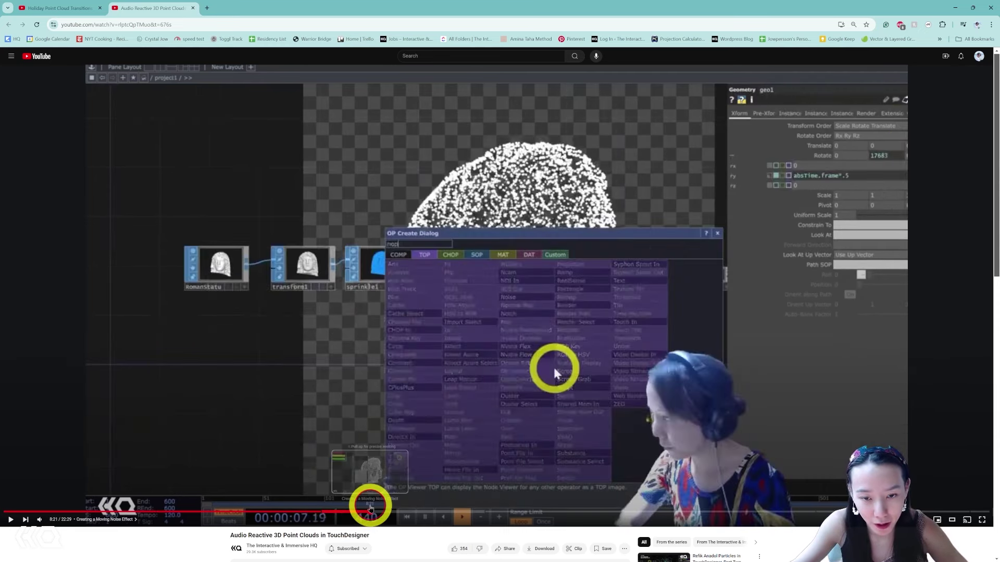
pyautogui.click(370, 509)
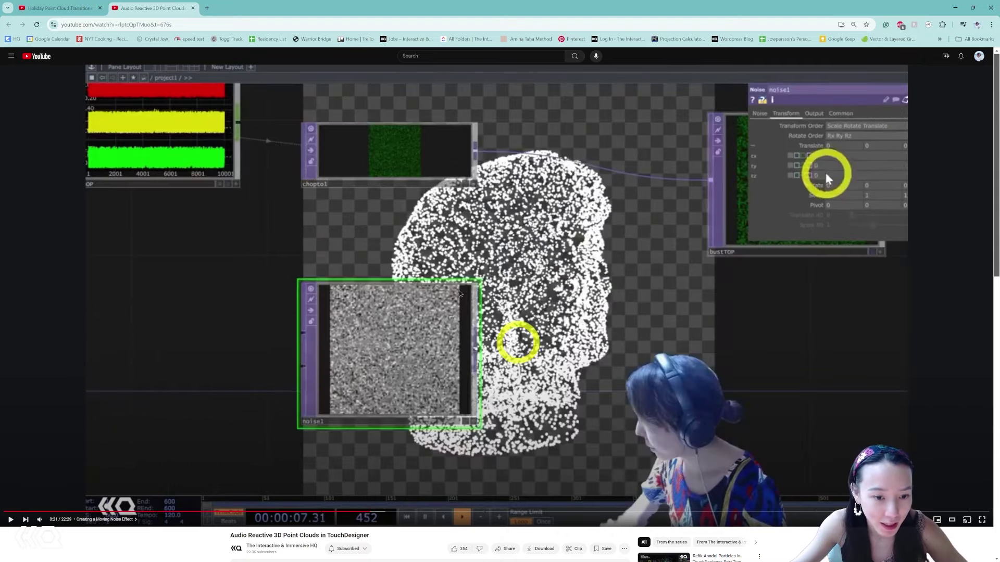
# Switch to the Holiday Point Cloud Transitions tutorial and skim its section on the geometry and render setup.
pyautogui.click(67, 7)
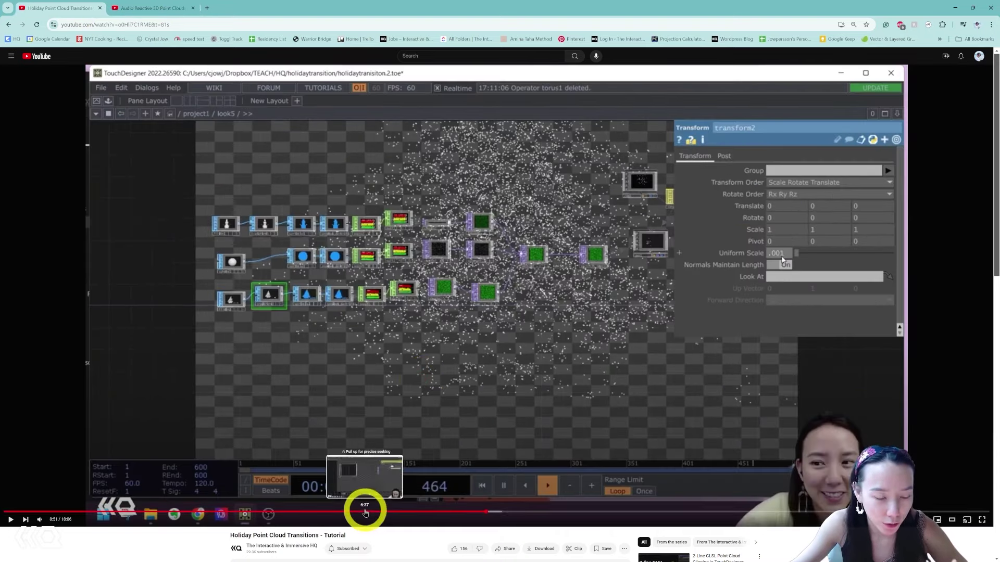
pyautogui.click(365, 511)
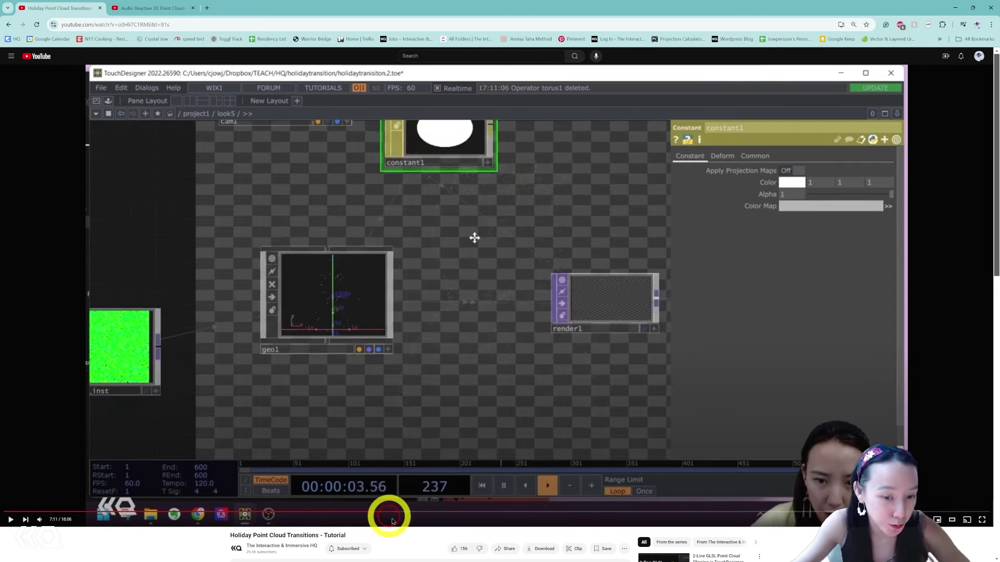
pyautogui.click(394, 511)
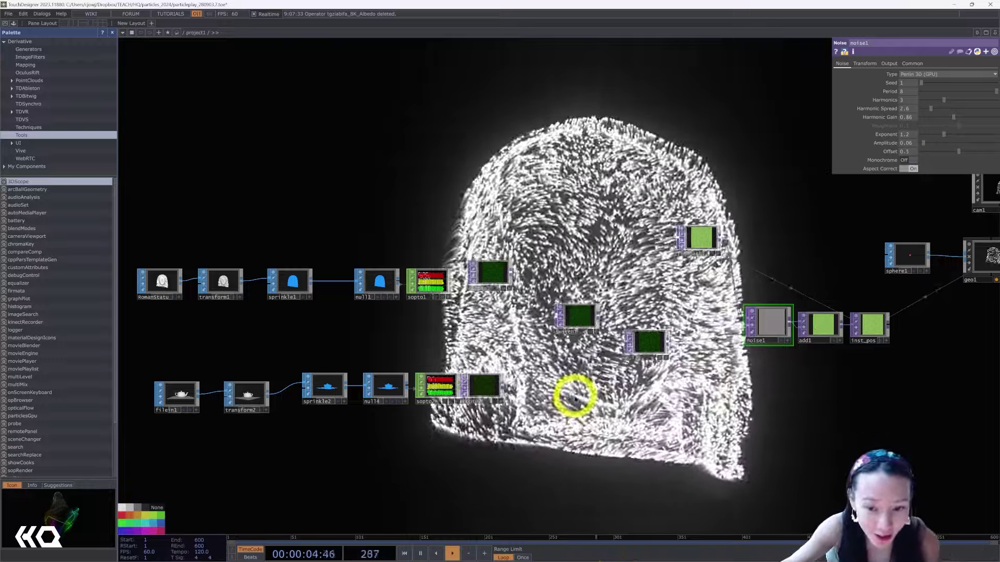
# In the finished particle project, examine the statue and teapot branches feeding the Switch TOP and try out its Index value.
pyautogui.moveTo(590, 376); pyautogui.dragTo(577, 381)
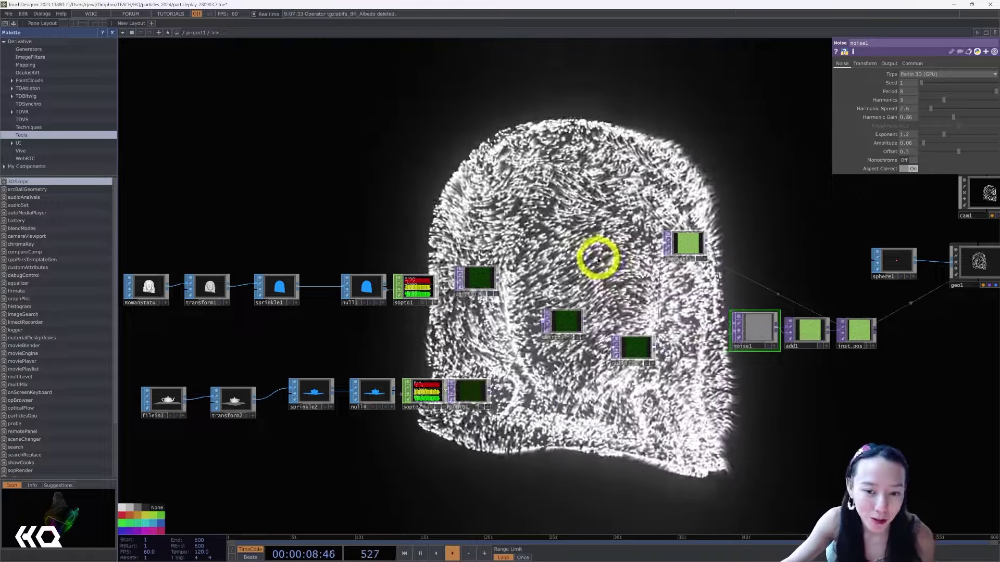
pyautogui.click(575, 320)
pyautogui.moveTo(558, 275); pyautogui.dragTo(694, 268)
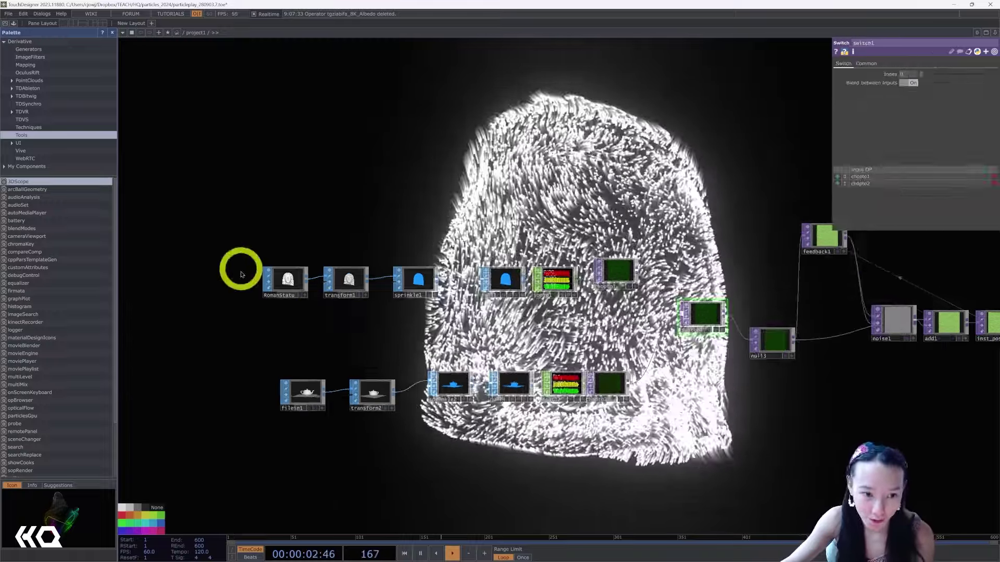
pyautogui.scroll(5, 294, 290)
pyautogui.scroll(-5, 296, 292)
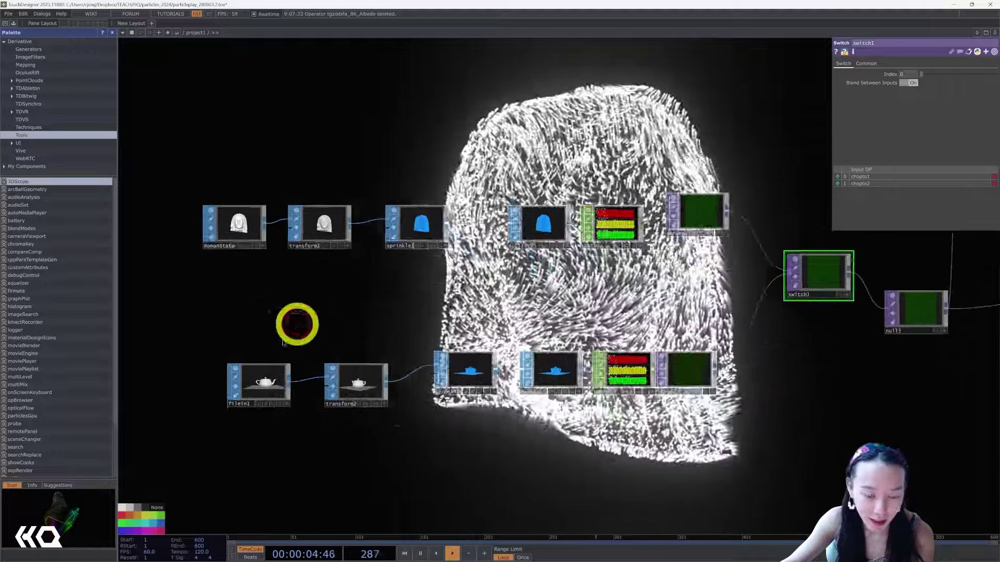
pyautogui.scroll(4, 243, 335)
pyautogui.scroll(-4, 282, 251)
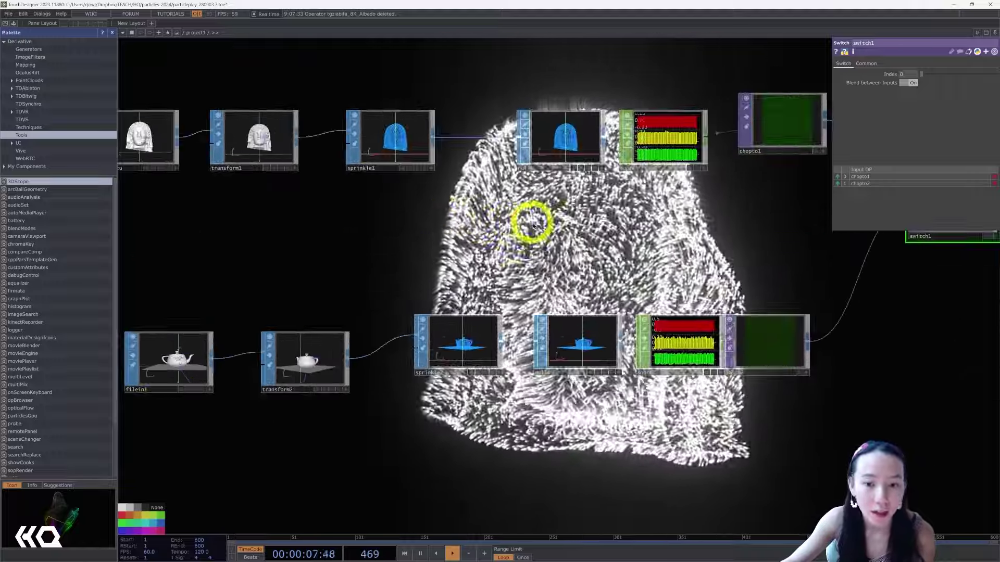
pyautogui.moveTo(632, 242); pyautogui.dragTo(286, 314)
pyautogui.moveTo(908, 77)
pyautogui.mouseDown()
pyautogui.moveTo(933, 74)
pyautogui.moveTo(898, 91)
pyautogui.mouseUp()
# Raise the noise1 Amplitude to 0.15 to exaggerate the particle motion, and reduce it slightly again.
pyautogui.moveTo(824, 401); pyautogui.dragTo(575, 447)
pyautogui.click(701, 333)
pyautogui.moveTo(924, 144)
pyautogui.mouseDown()
pyautogui.moveTo(939, 140)
pyautogui.moveTo(930, 145)
pyautogui.mouseUp()
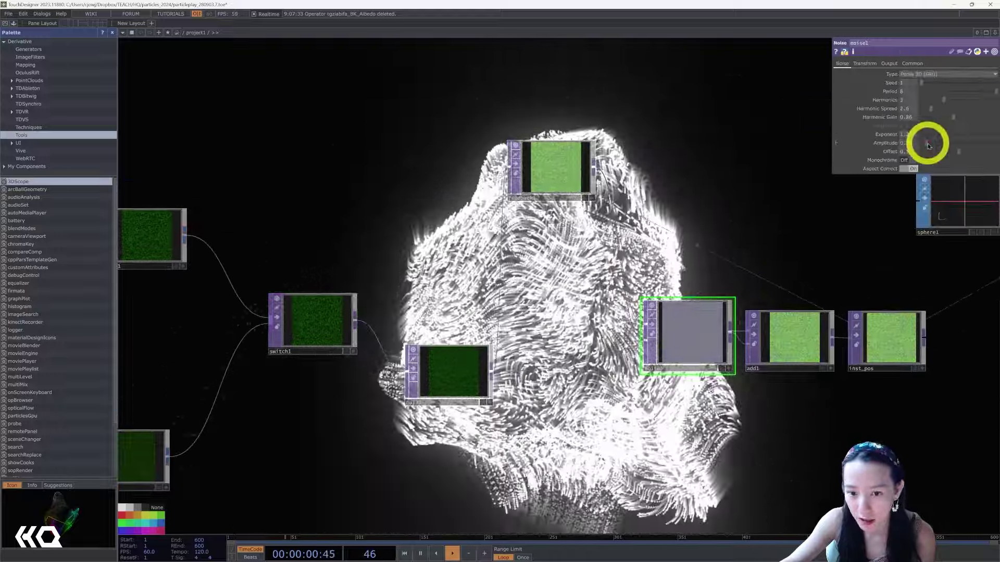
pyautogui.moveTo(645, 235); pyautogui.dragTo(422, 287)
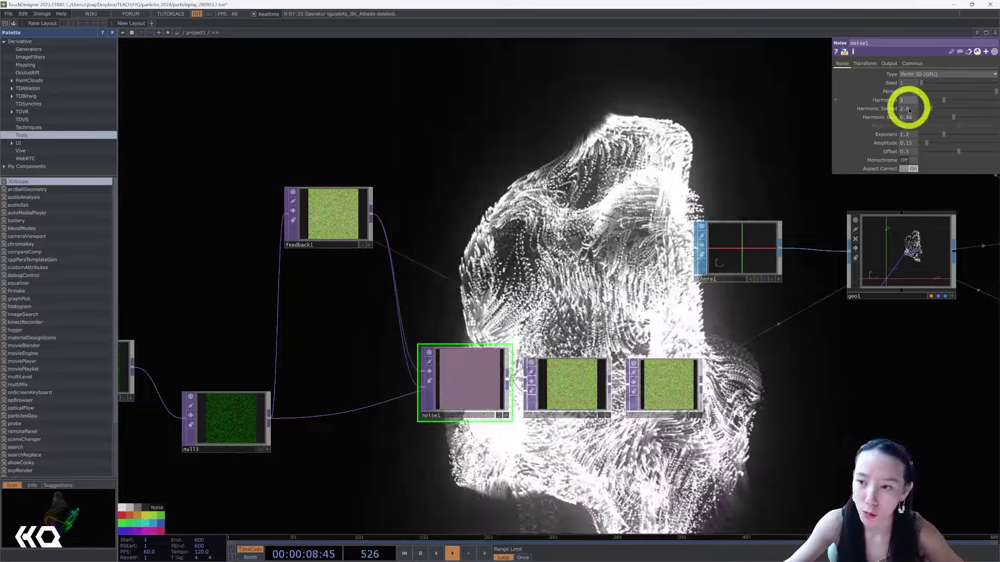
pyautogui.moveTo(929, 144); pyautogui.dragTo(927, 145)
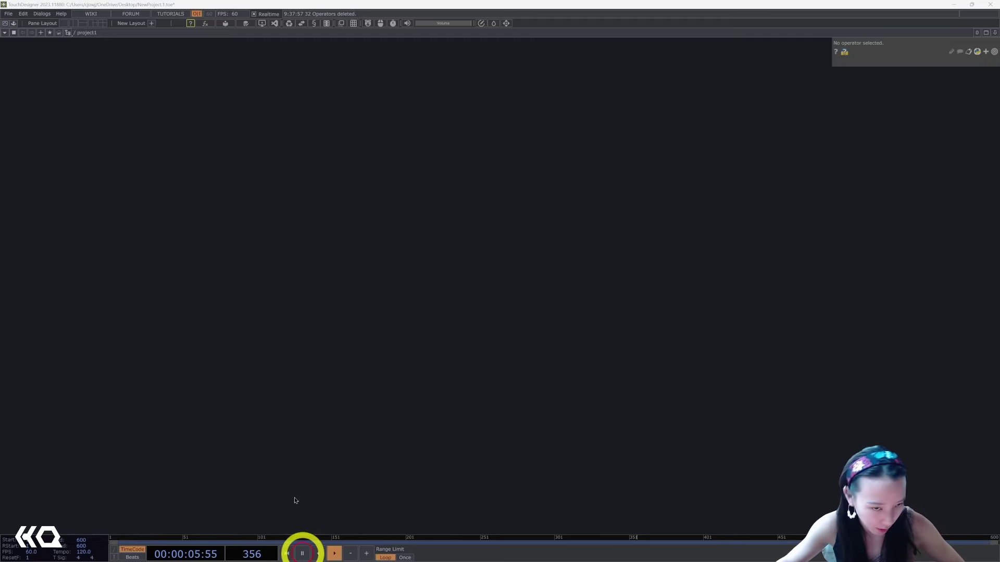
# Import the RomanStatu.obj model into the empty project network and place a File In SOP below it.
pyautogui.moveTo(288, 470); pyautogui.dragTo(310, 256)
pyautogui.scroll(5, 339, 257)
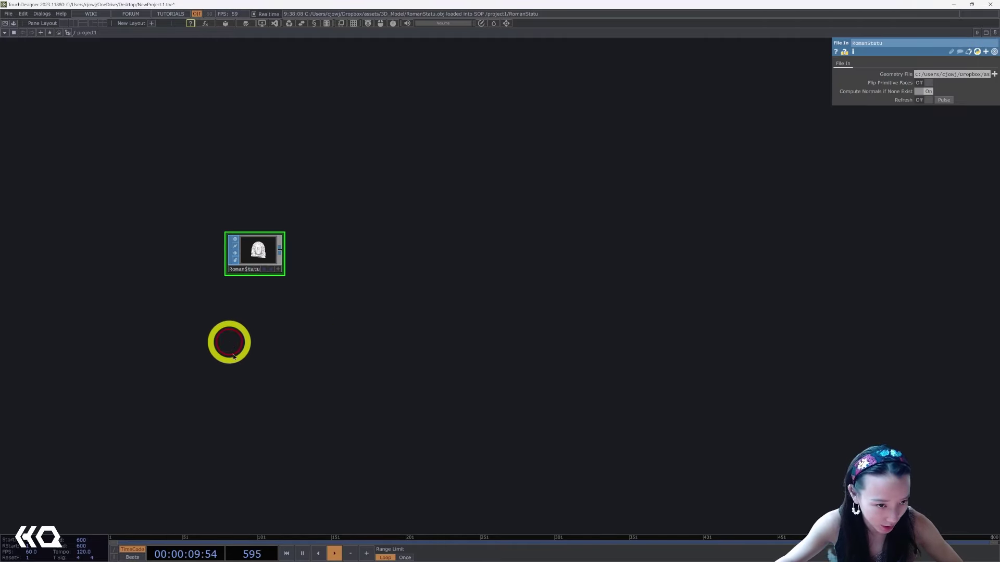
pyautogui.doubleClick(280, 311)
pyautogui.write('file')
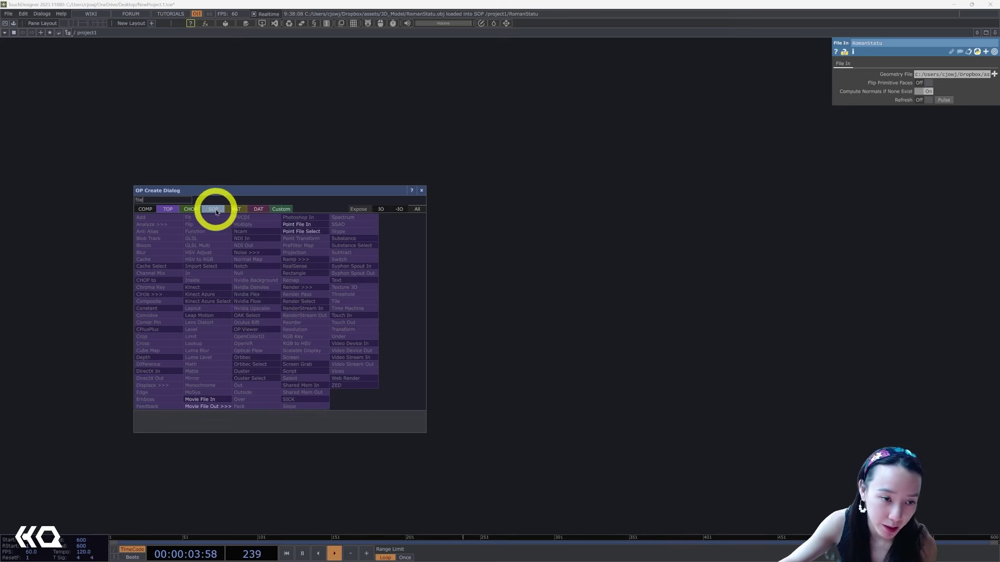
pyautogui.click(213, 209)
pyautogui.click(217, 266)
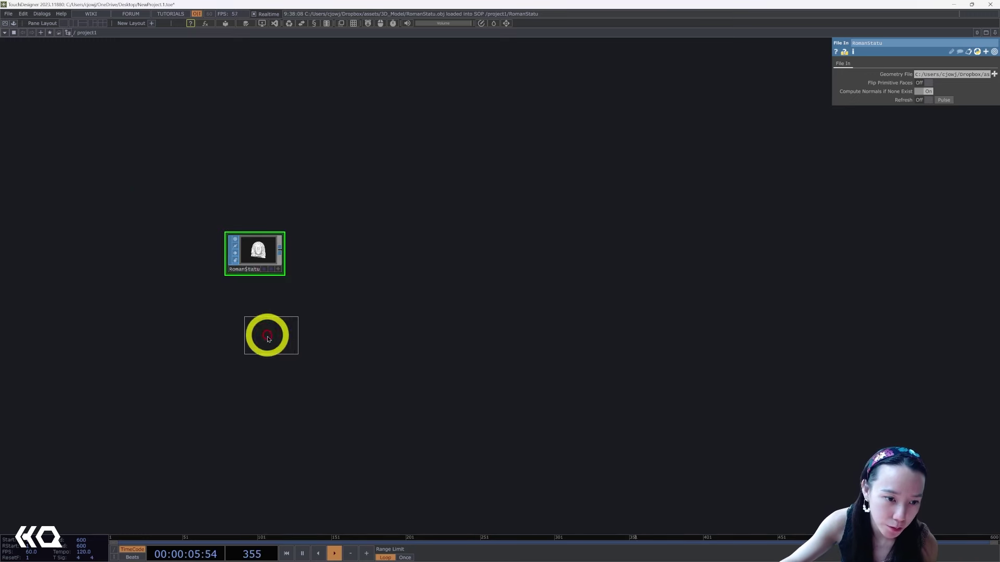
pyautogui.click(268, 340)
pyautogui.scroll(3, 260, 333)
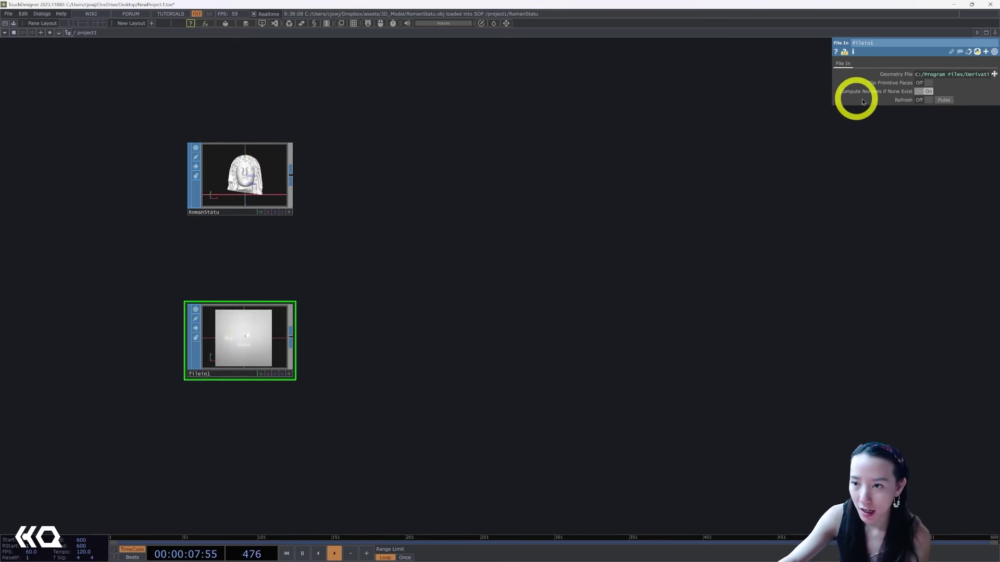
# Load the teapot .tog file from the TouchDesigner Samples/Geo folder into the new File In SOP.
pyautogui.click(995, 74)
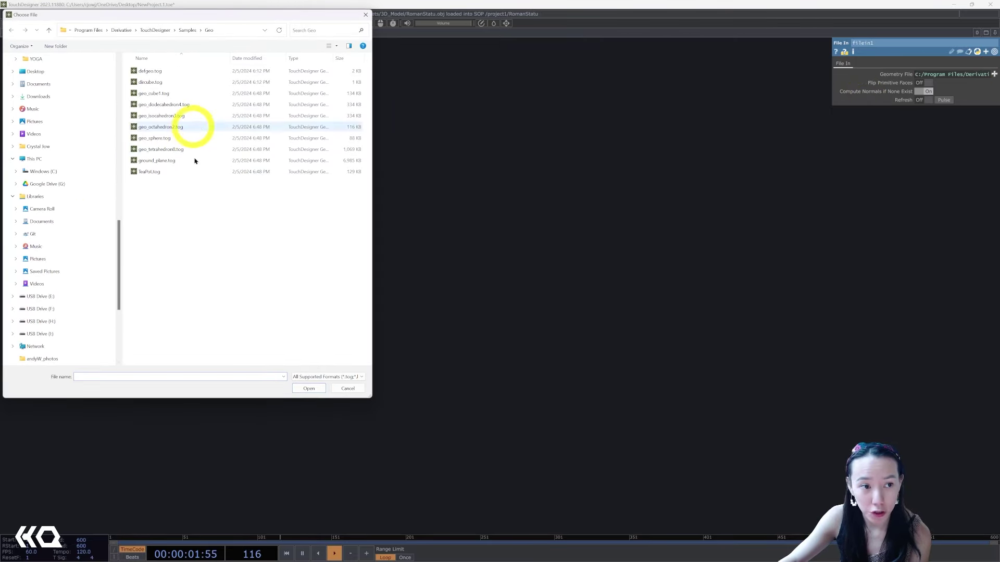
pyautogui.click(160, 173)
pyautogui.click(308, 388)
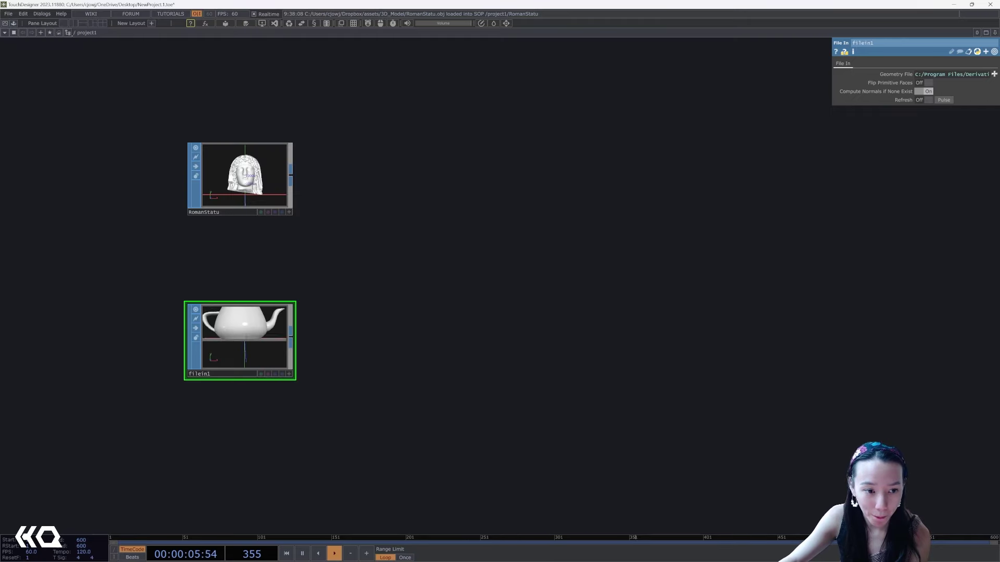
# Append a Transform SOP to the RomanStatu model and set its Uniform Scale to .01.
pyautogui.scroll(1, 370, 313)
pyautogui.moveTo(330, 236); pyautogui.dragTo(364, 296)
pyautogui.scroll(4, 364, 297)
pyautogui.scroll(-3, 363, 261)
pyautogui.moveTo(363, 260); pyautogui.dragTo(447, 290)
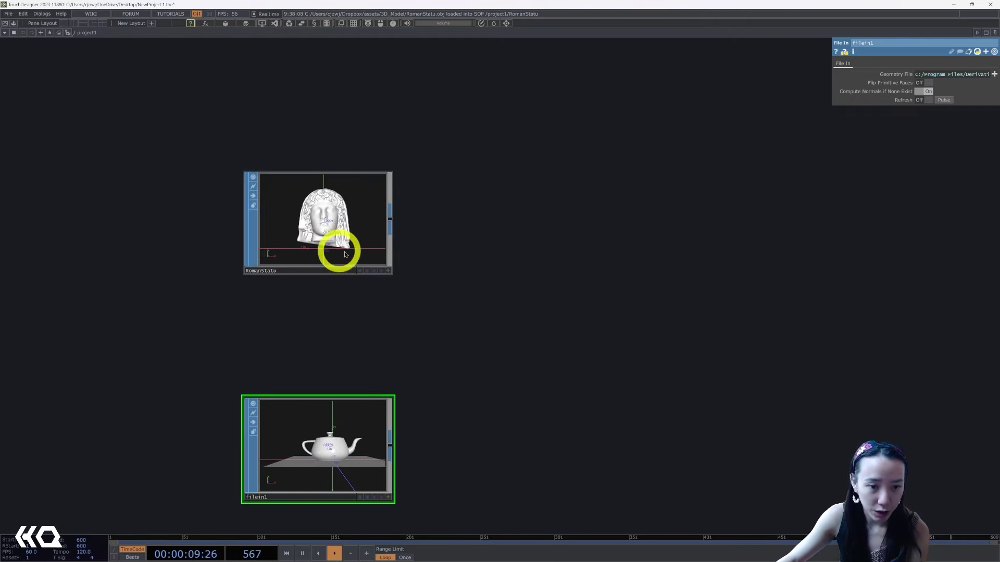
pyautogui.rightClick(388, 224)
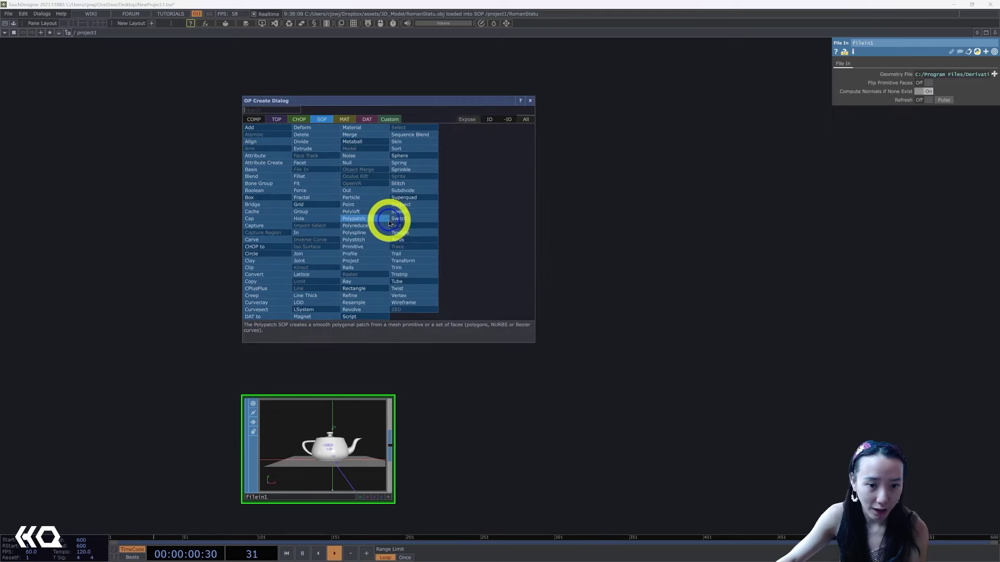
pyautogui.click(406, 262)
pyautogui.click(521, 216)
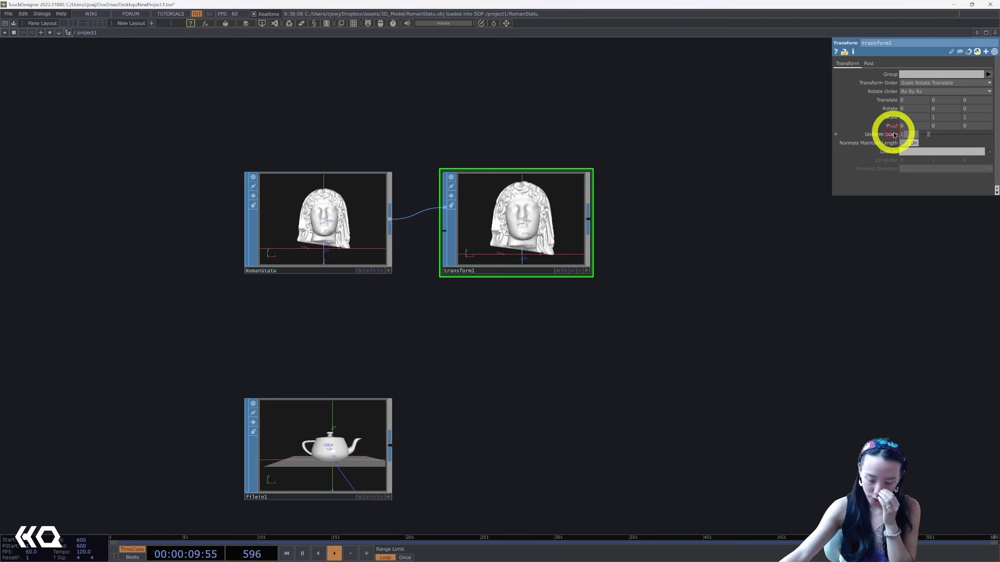
pyautogui.write('.01')
pyautogui.press('Return')
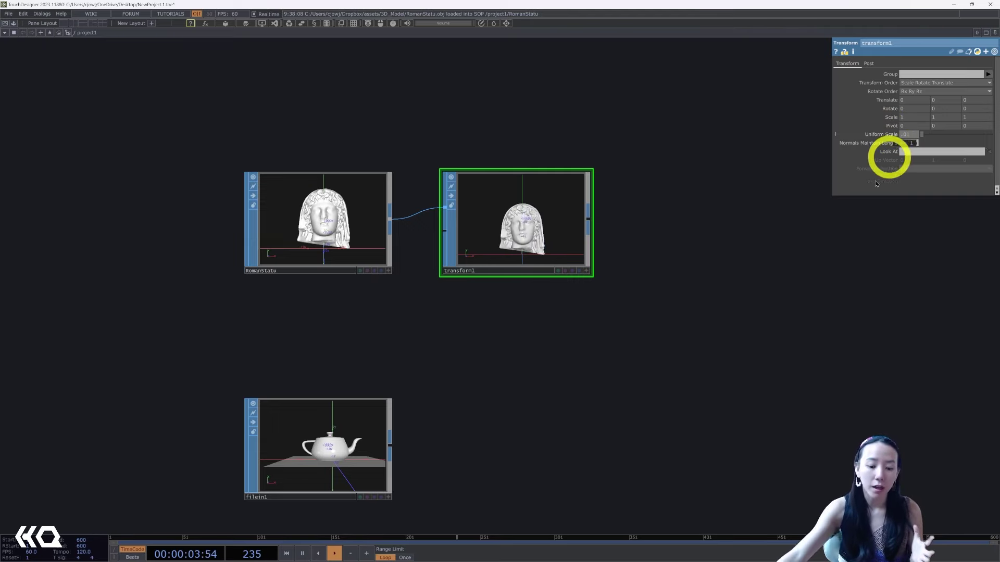
# Append a Sprinkle SOP after the statue's Transform and set its Number of Points to 10000.
pyautogui.moveTo(620, 183); pyautogui.dragTo(590, 214)
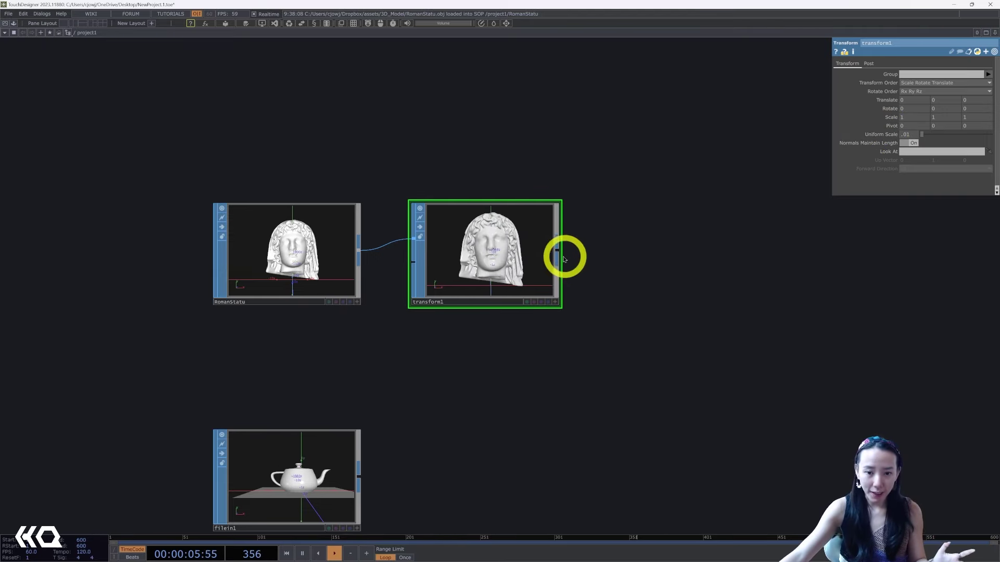
pyautogui.press('Tab')
pyautogui.write('spr')
pyautogui.click(571, 203)
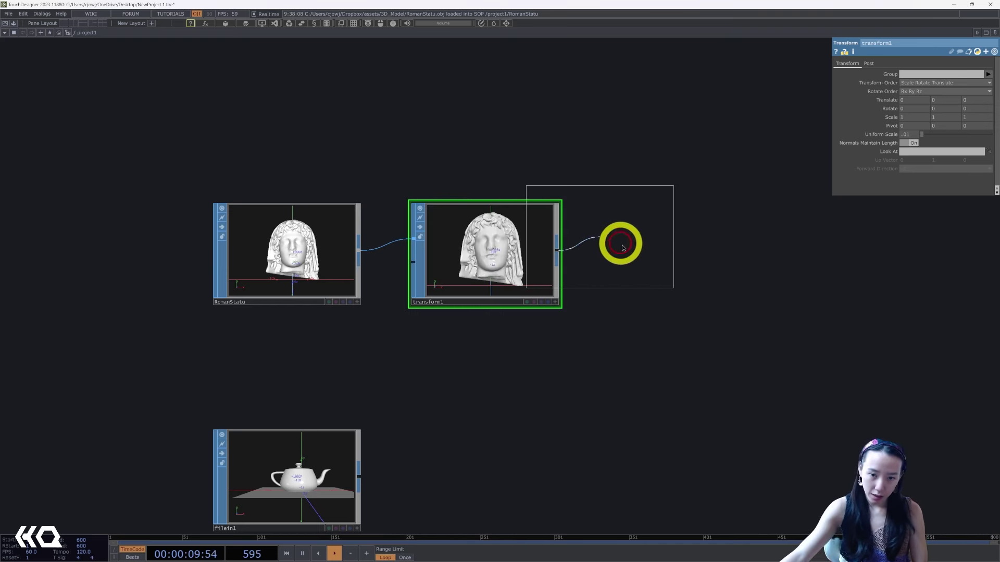
pyautogui.click(707, 251)
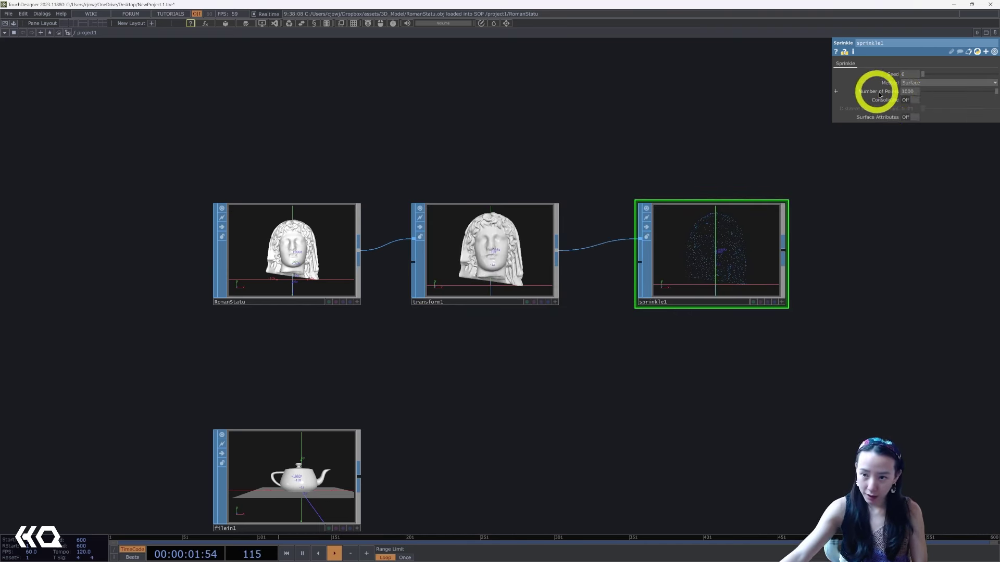
pyautogui.click(915, 94)
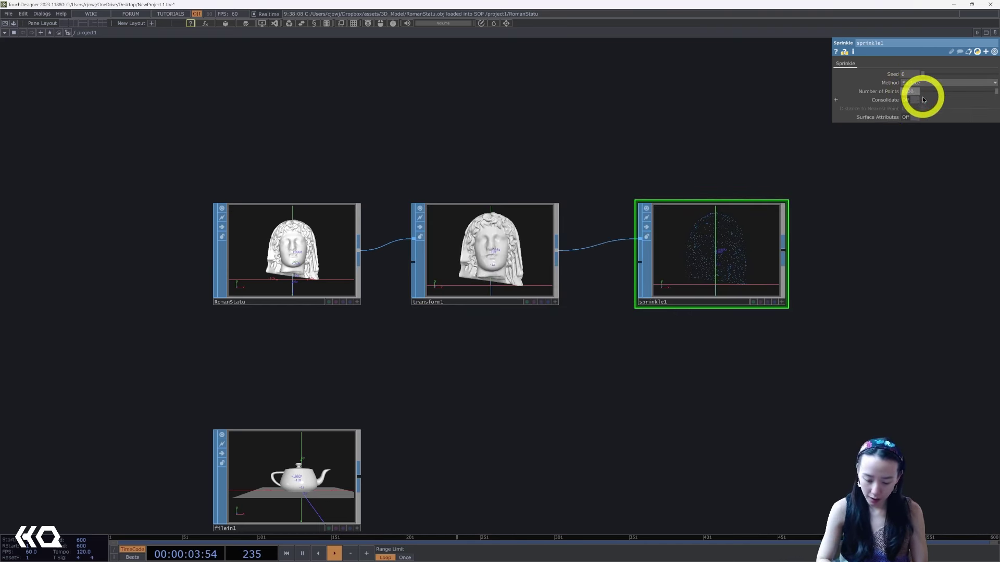
pyautogui.write('0')
pyautogui.press('Return')
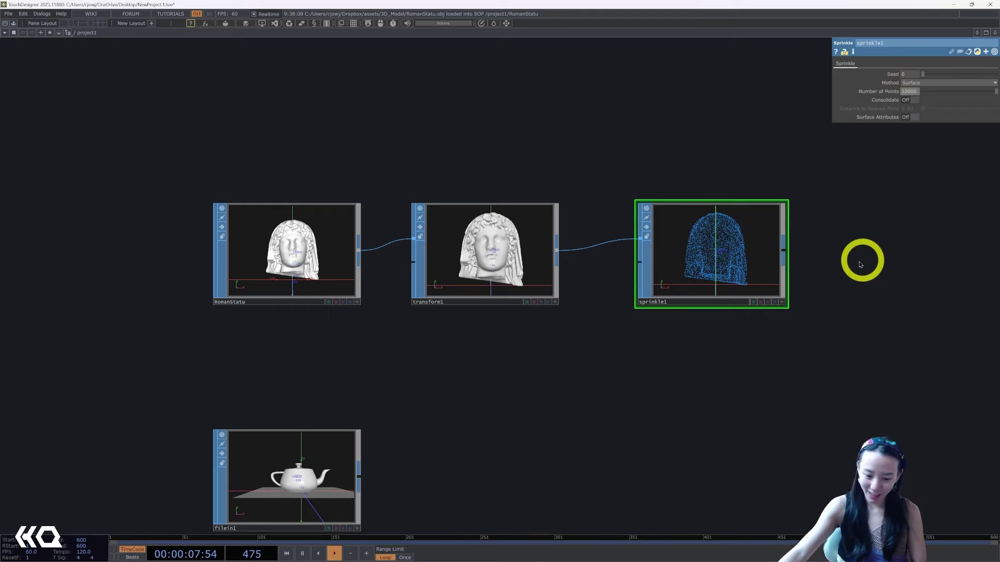
# Append a Null SOP after the Sprinkle and name it romanSprink.
pyautogui.moveTo(849, 264); pyautogui.dragTo(680, 293)
pyautogui.rightClick(584, 307)
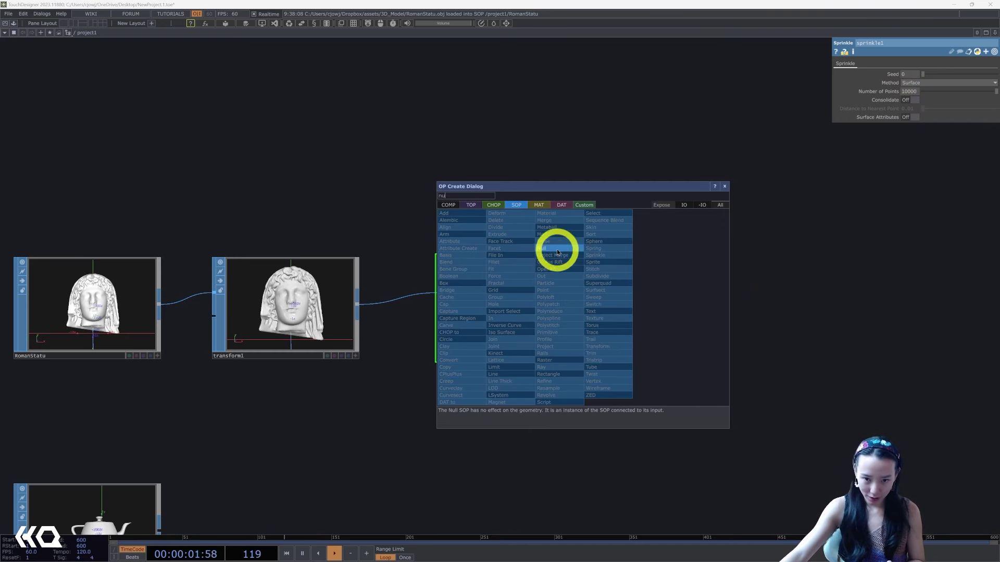
pyautogui.click(552, 247)
pyautogui.click(712, 309)
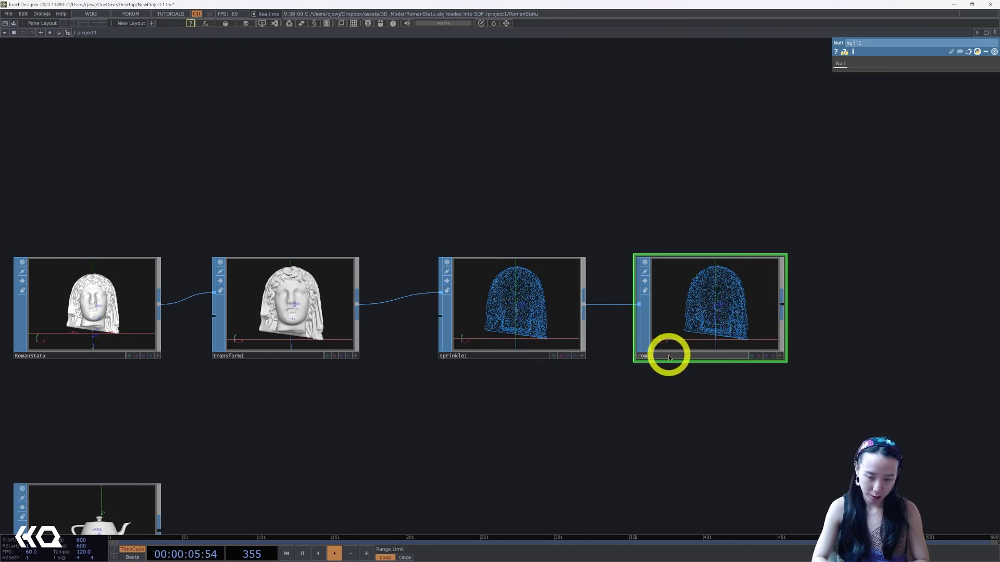
# Convert the romanSprink points to channels by adding a SOP to CHOP from that null.
pyautogui.moveTo(517, 444); pyautogui.dragTo(312, 478)
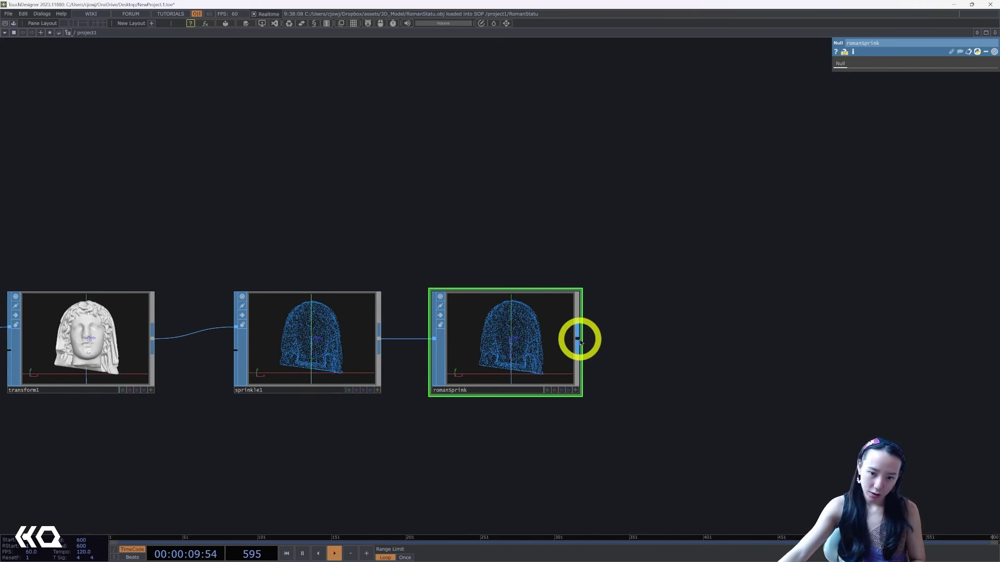
pyautogui.rightClick(580, 341)
pyautogui.click(490, 239)
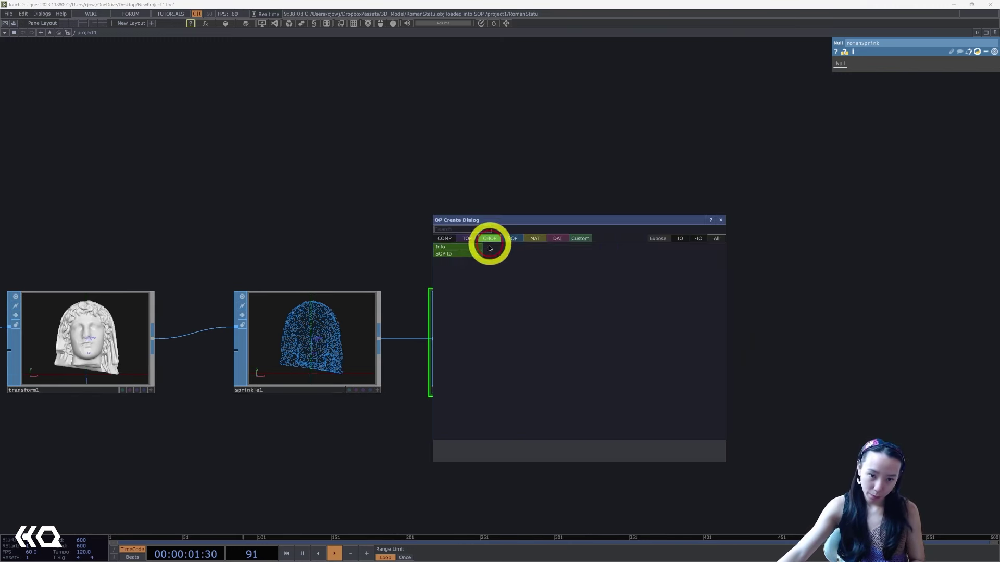
pyautogui.click(461, 255)
pyautogui.click(672, 341)
# Convert the statue's point channels to an image by appending a CHOP to TOP to the statue's SOP to CHOP.
pyautogui.hscroll(8, 521, 406)
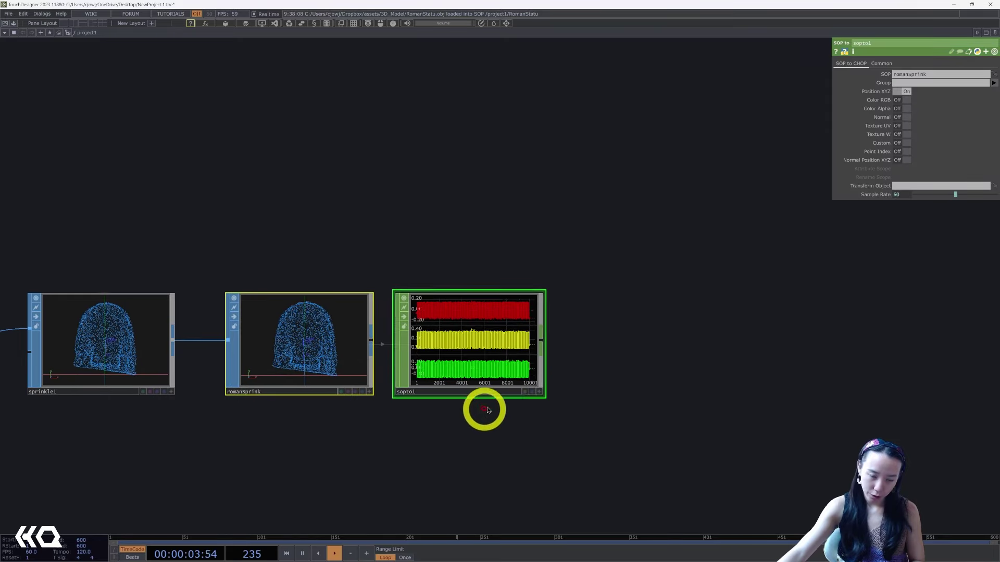
pyautogui.rightClick(542, 342)
pyautogui.click(432, 238)
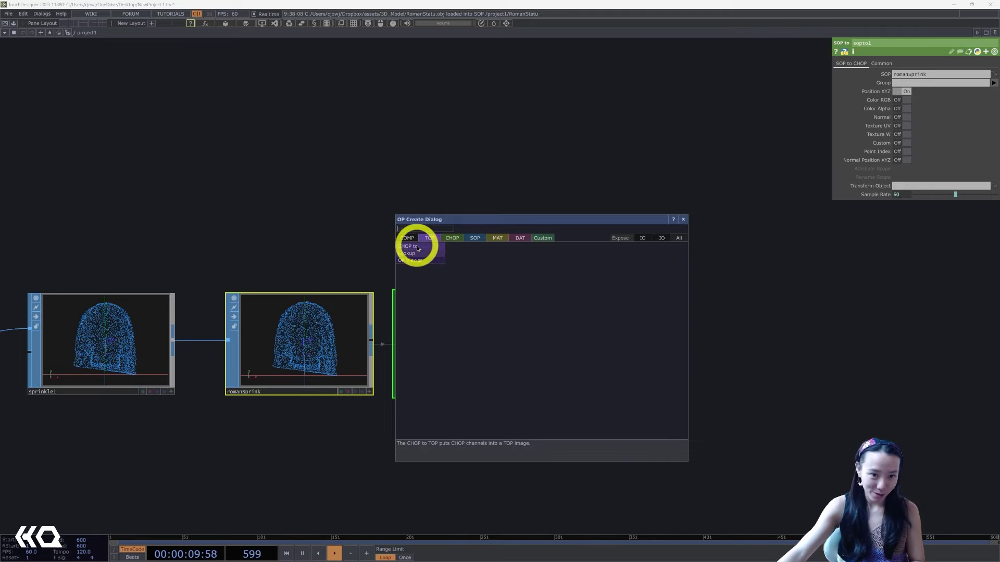
pyautogui.click(418, 248)
pyautogui.click(667, 341)
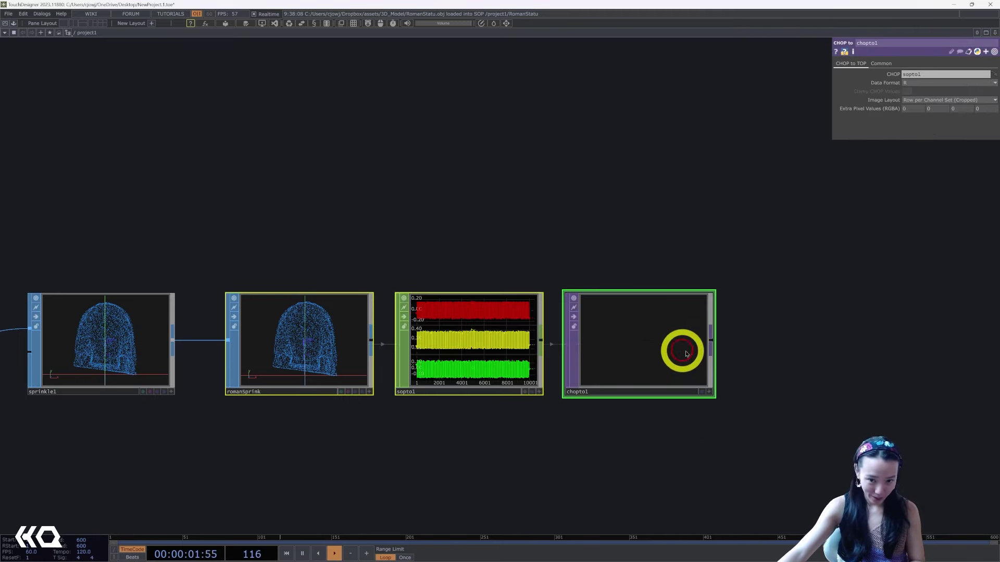
# Set the statue's CHOP to TOP to Data Format RGB and Image Layout Fit to Square (Combine Sets), and inspect its resolution.
pyautogui.scroll(5, 573, 286)
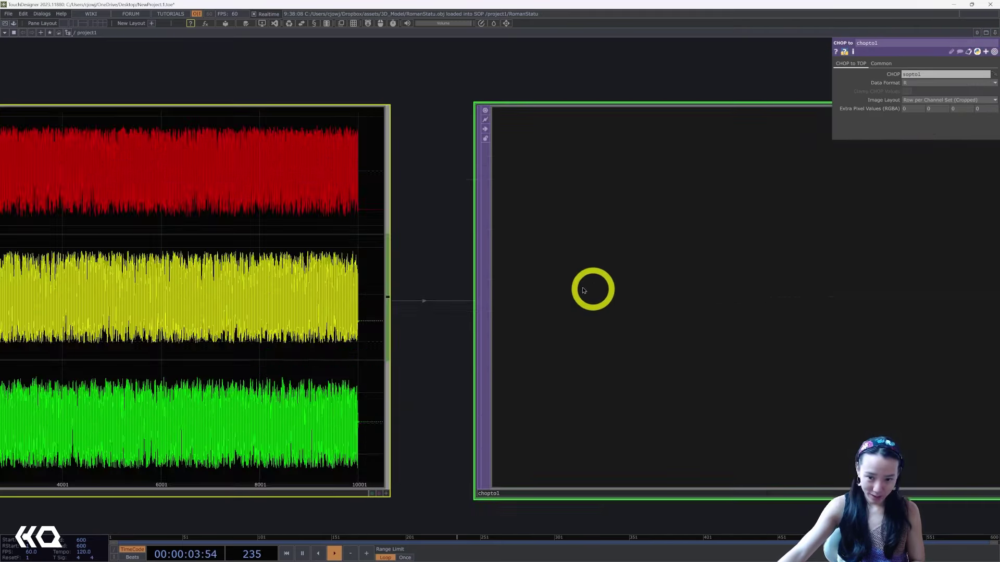
pyautogui.scroll(-5, 794, 276)
pyautogui.scroll(3, 801, 342)
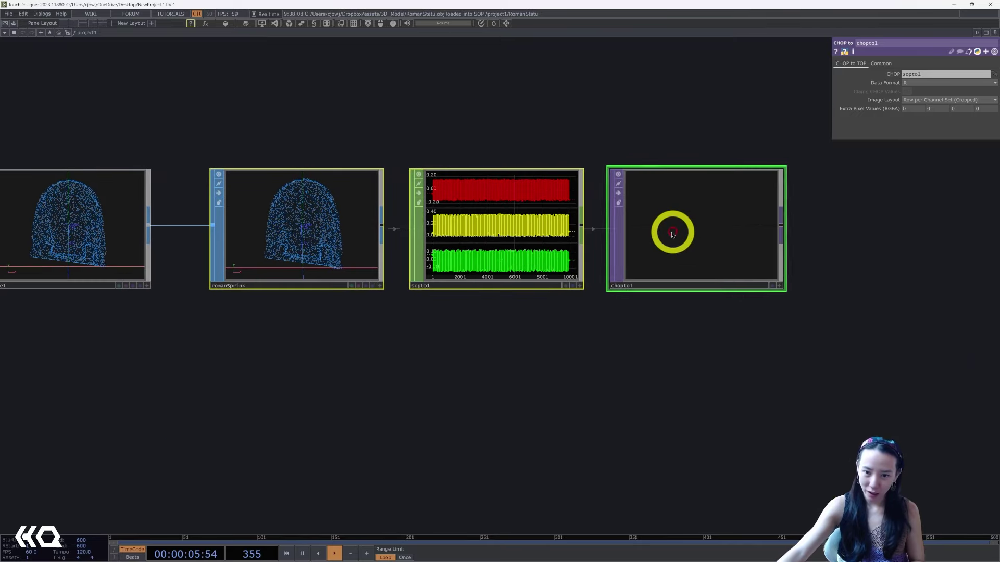
pyautogui.click(922, 100)
pyautogui.click(923, 126)
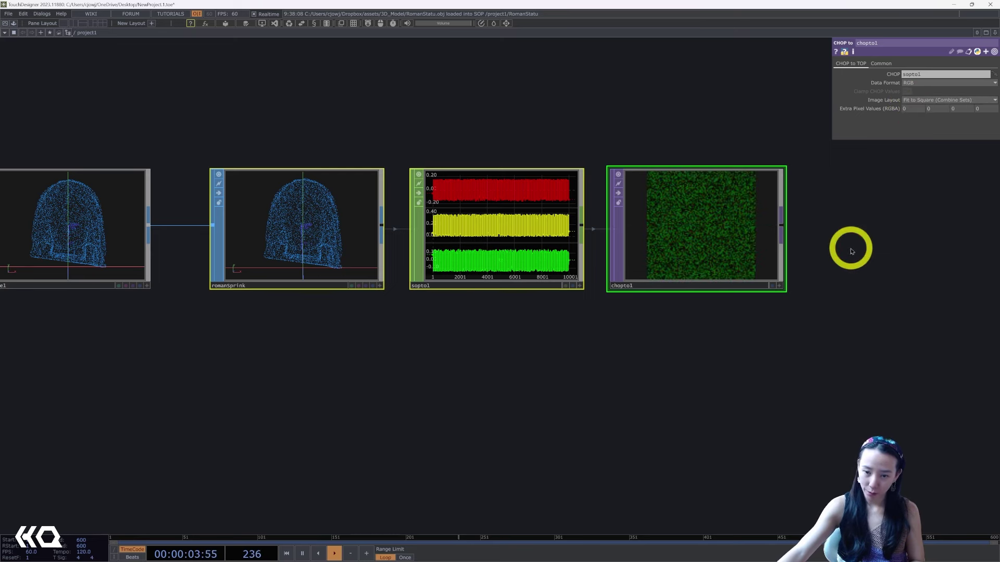
pyautogui.moveTo(639, 246); pyautogui.dragTo(614, 319)
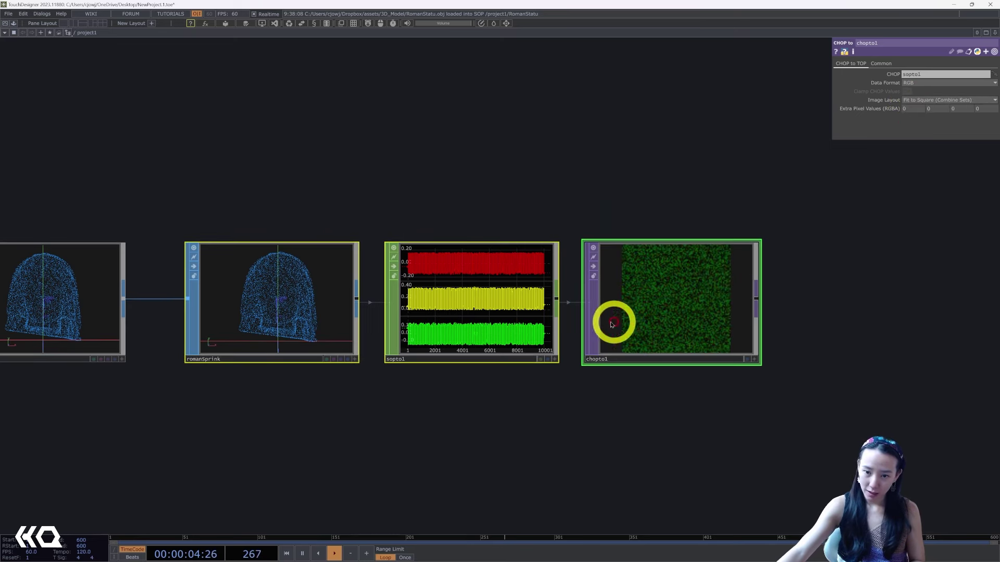
pyautogui.middleClick(665, 295)
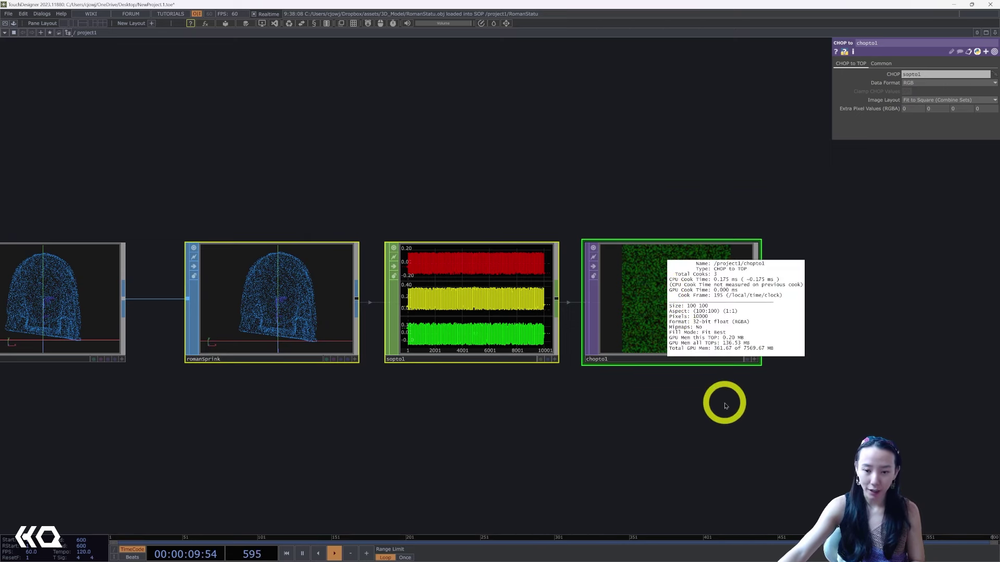
pyautogui.scroll(-5, 724, 404)
# Append a Transform SOP to the teapot model and align it beneath the statue's Transform.
pyautogui.moveTo(723, 404); pyautogui.dragTo(721, 356)
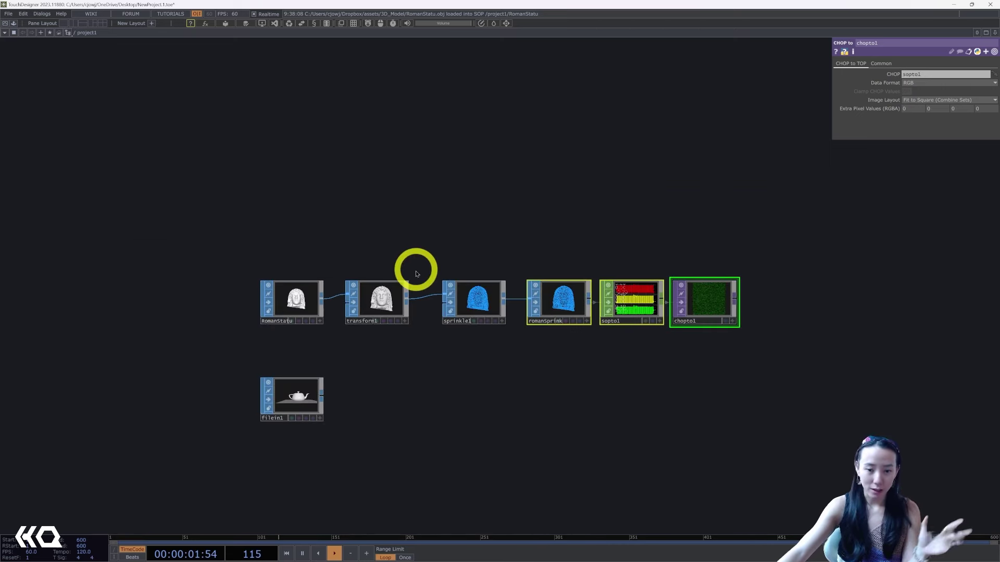
pyautogui.scroll(3, 306, 415)
pyautogui.scroll(2, 306, 415)
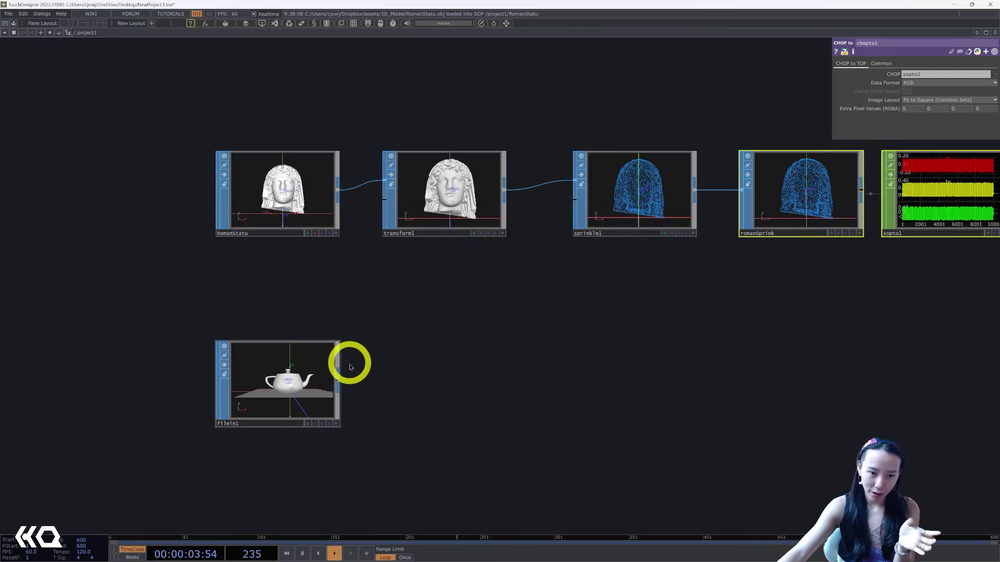
pyautogui.rightClick(339, 380)
pyautogui.write('tra')
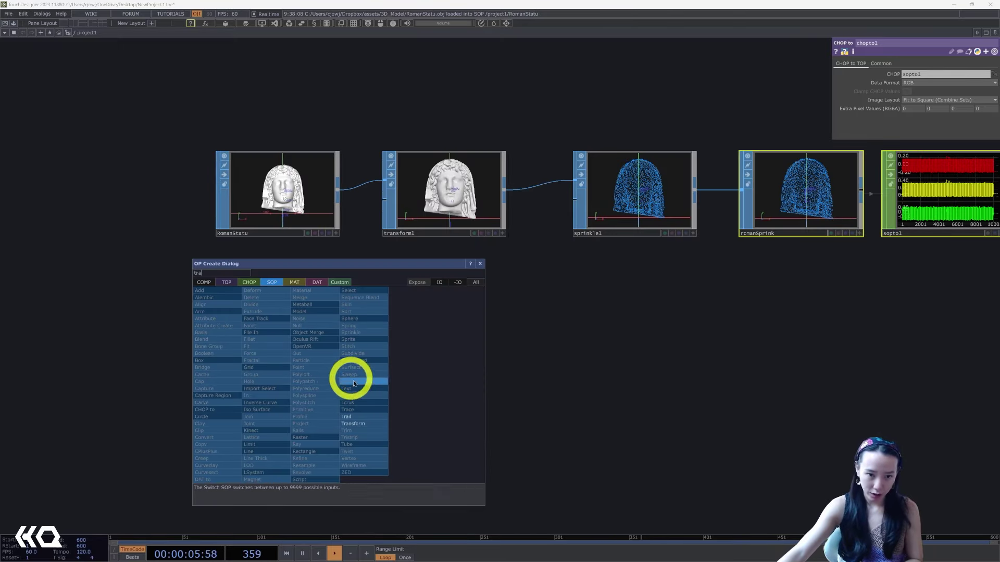
pyautogui.click(347, 424)
pyautogui.click(478, 386)
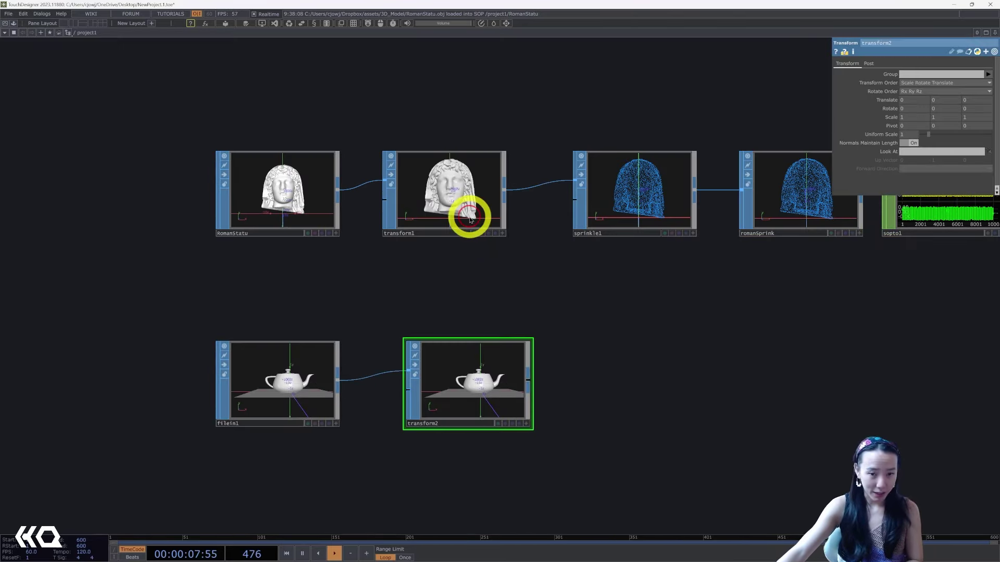
pyautogui.moveTo(495, 391); pyautogui.dragTo(472, 392)
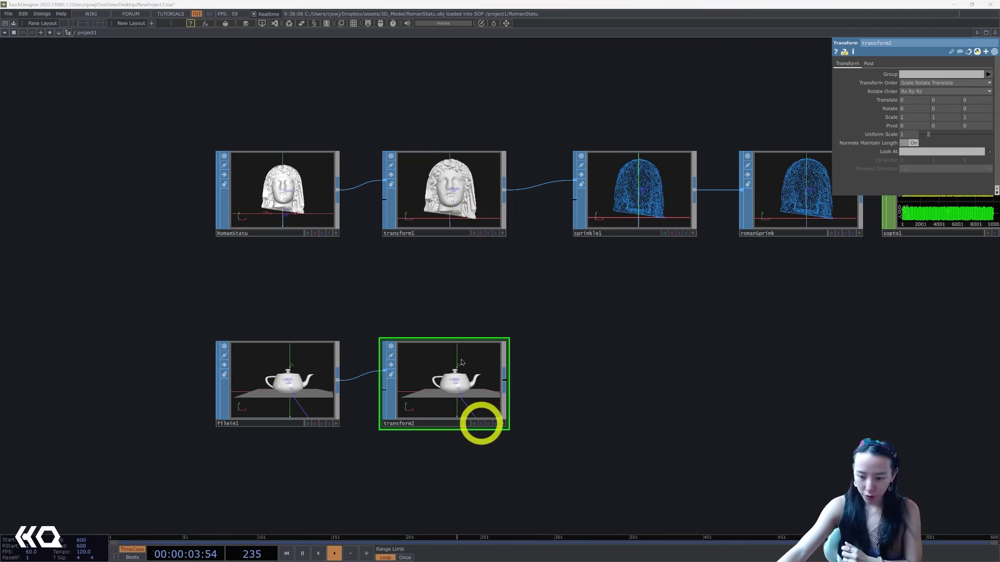
# Set the teapot Transform's Uniform Scale to .25.
pyautogui.scroll(3, 458, 458)
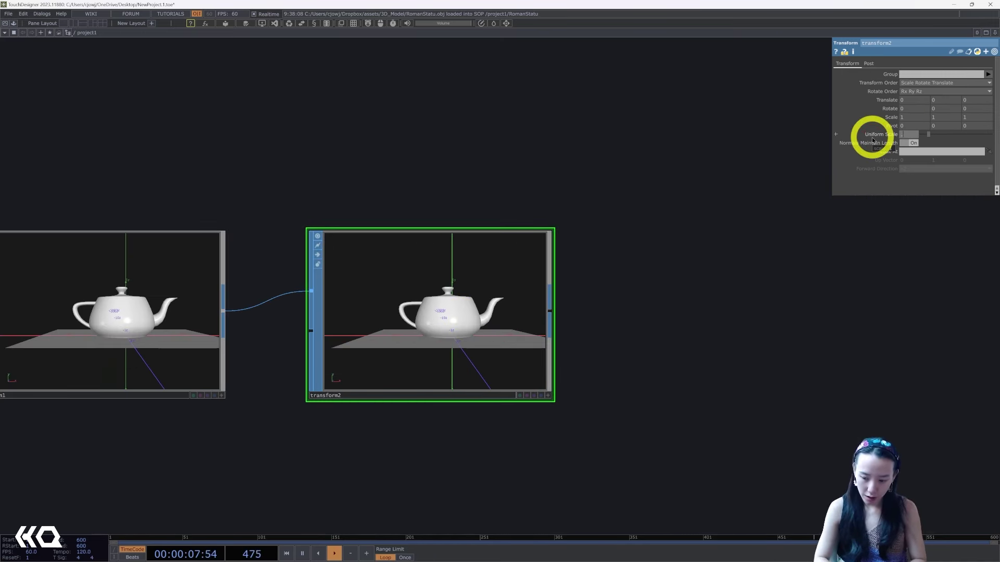
pyautogui.write('.25')
pyautogui.press('Return')
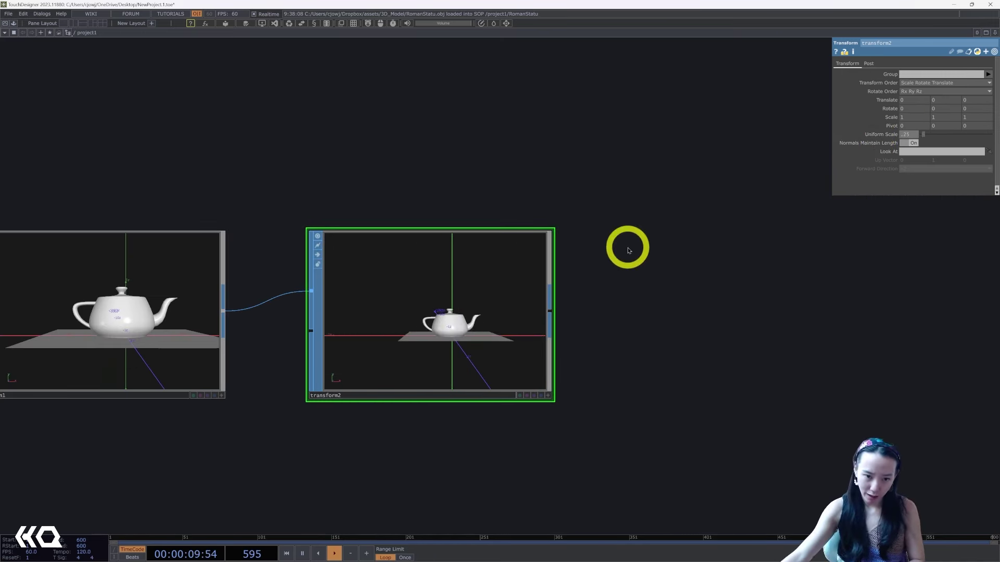
# Append a Sprinkle SOP after the teapot's Transform and set its Number of Points to 10000.
pyautogui.scroll(-3, 628, 248)
pyautogui.moveTo(741, 257); pyautogui.dragTo(570, 356)
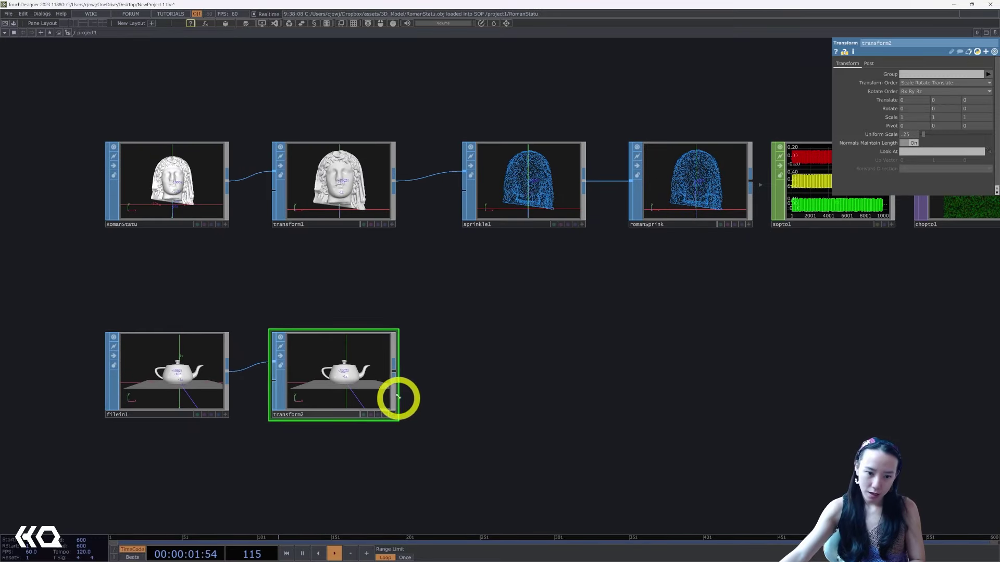
pyautogui.rightClick(396, 373)
pyautogui.write('spr')
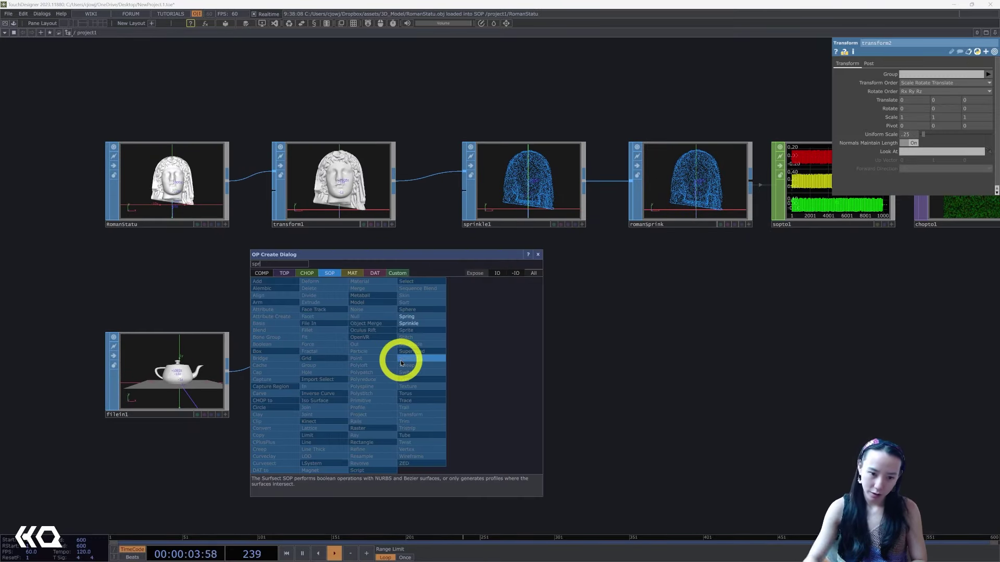
pyautogui.click(417, 324)
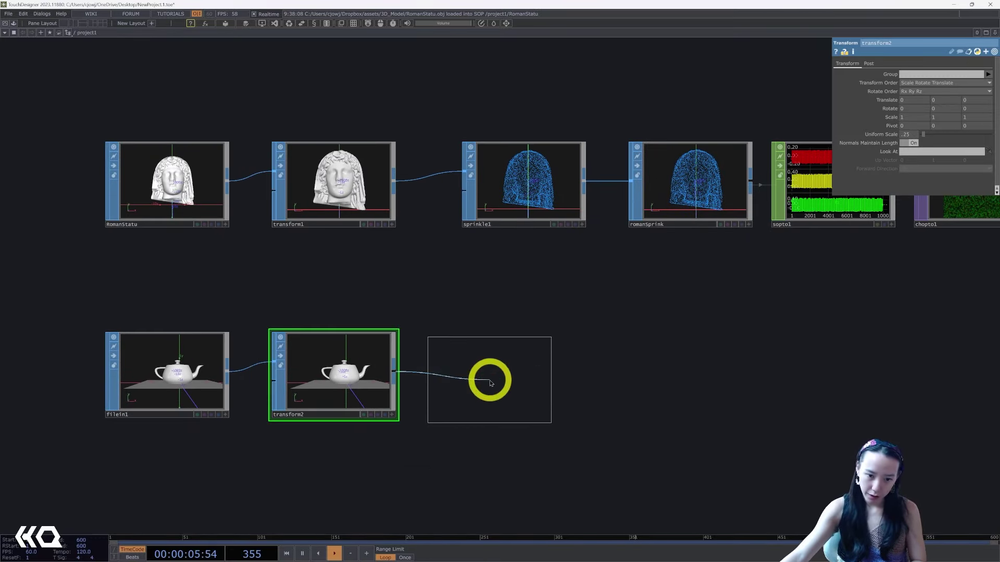
pyautogui.click(490, 383)
pyautogui.click(914, 93)
pyautogui.write('000')
pyautogui.click(670, 363)
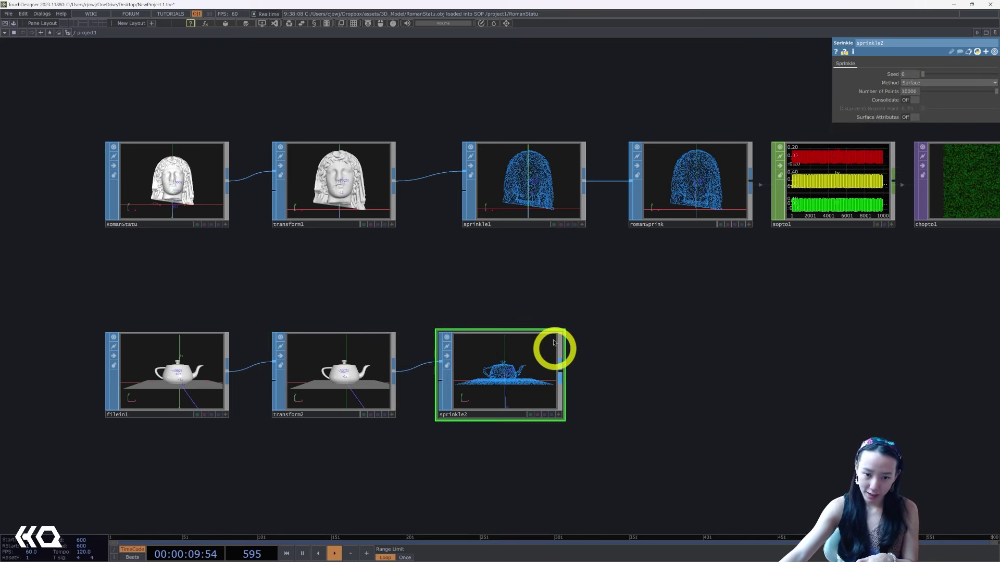
# Append a Null SOP after the teapot's Sprinkle and name it teapotSprink.
pyautogui.rightClick(560, 372)
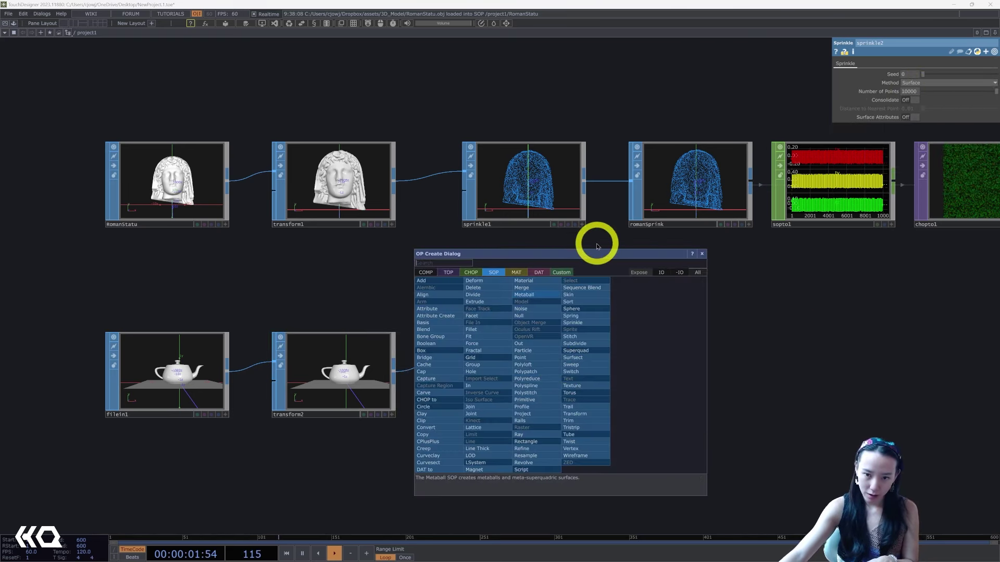
pyautogui.write('nu')
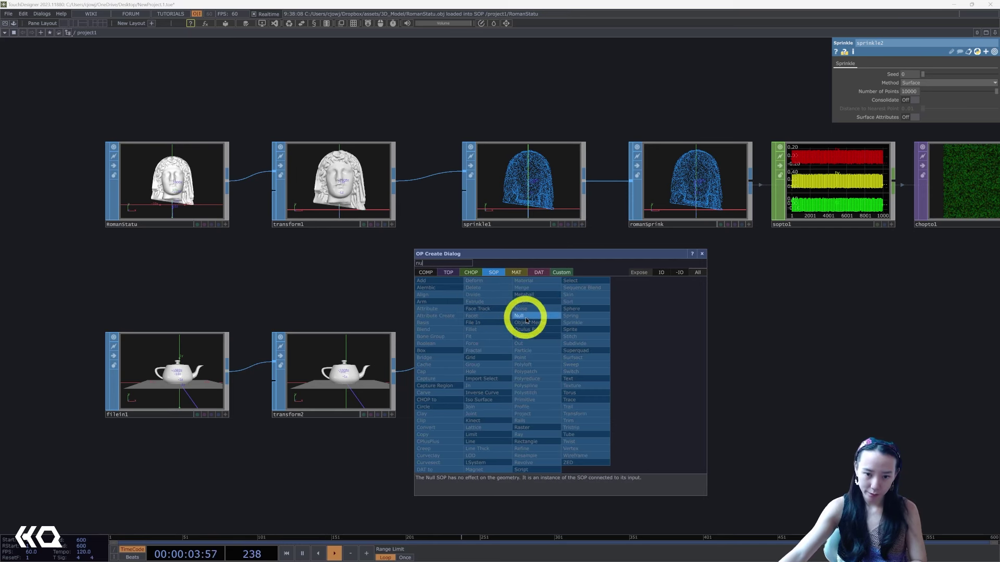
pyautogui.click(518, 316)
pyautogui.click(648, 405)
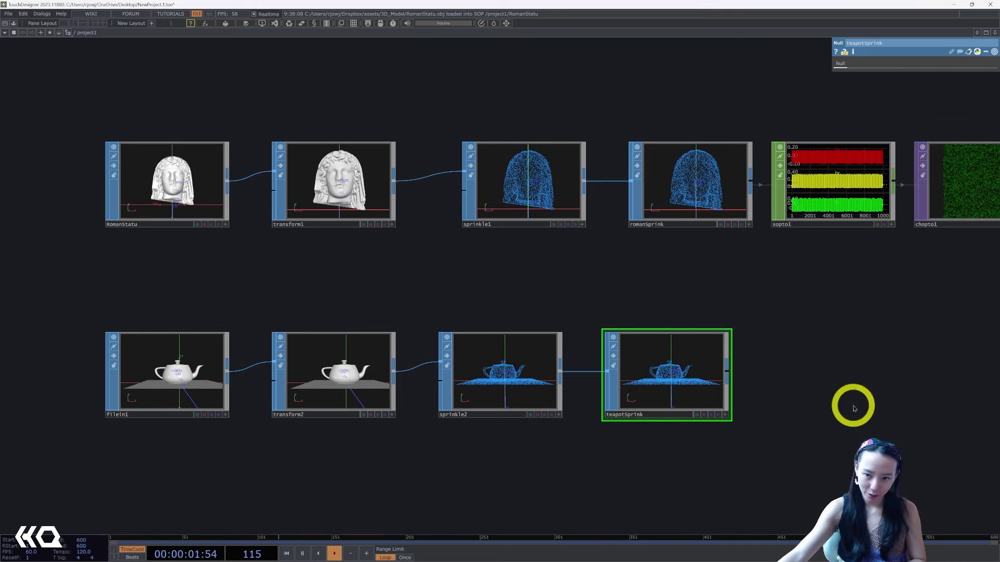
# Convert the teapotSprink points to channels by adding a SOP to CHOP from that null.
pyautogui.moveTo(853, 406); pyautogui.dragTo(659, 398)
pyautogui.rightClick(540, 379)
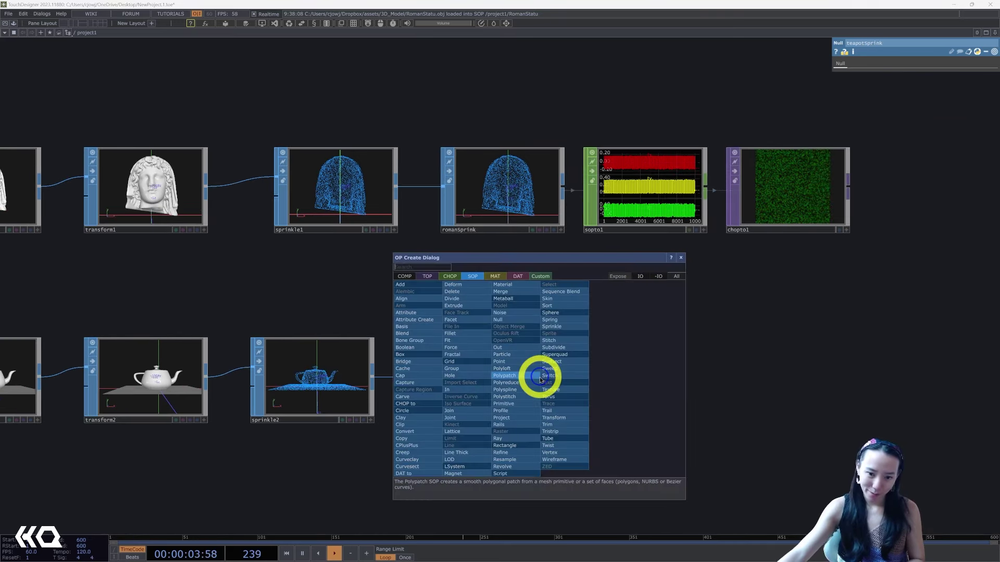
pyautogui.click(451, 278)
pyautogui.click(428, 292)
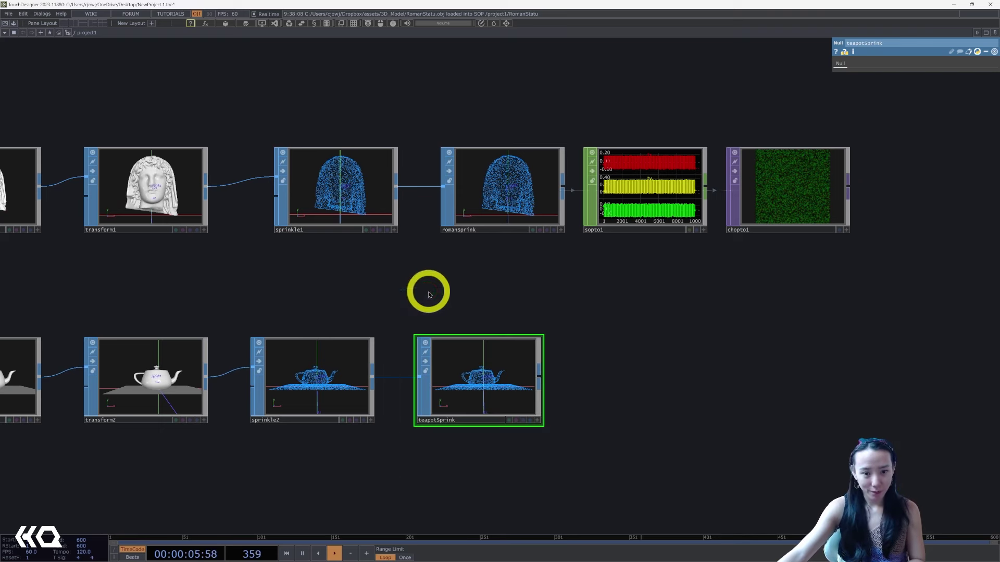
pyautogui.click(646, 376)
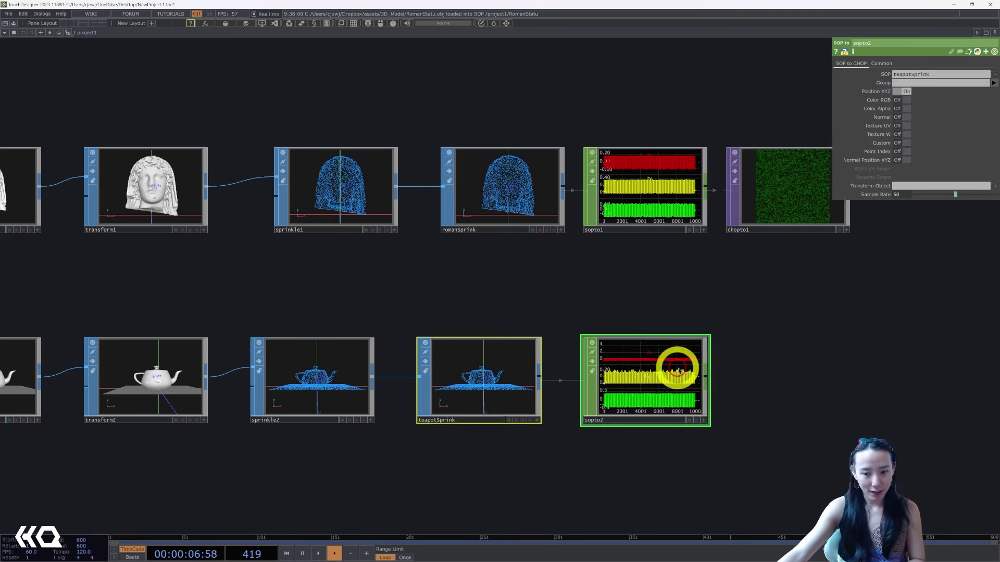
# Append a CHOP to TOP to the teapot's SOP to CHOP.
pyautogui.rightClick(707, 380)
pyautogui.click(592, 278)
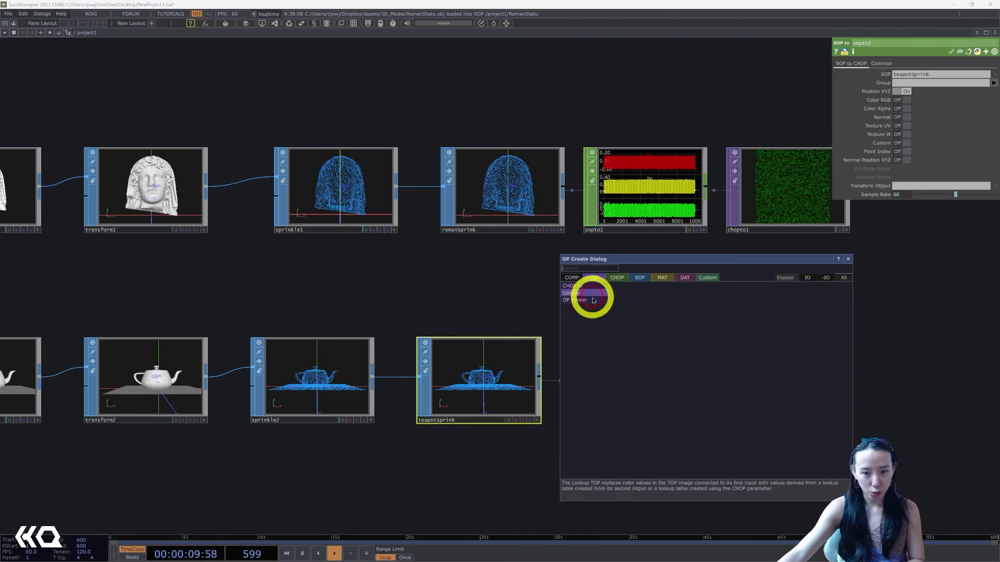
pyautogui.click(578, 286)
pyautogui.click(829, 386)
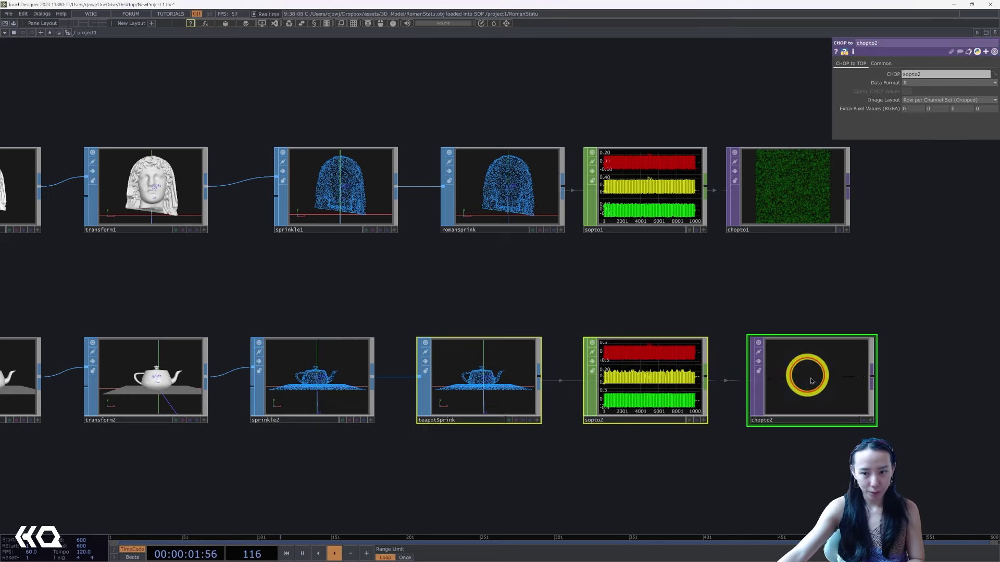
# Set the teapot's CHOP to TOP to RGB and Fit to Square (Combine Sets), align it under the statue's, and compare their resolutions.
pyautogui.moveTo(907, 397); pyautogui.dragTo(787, 412)
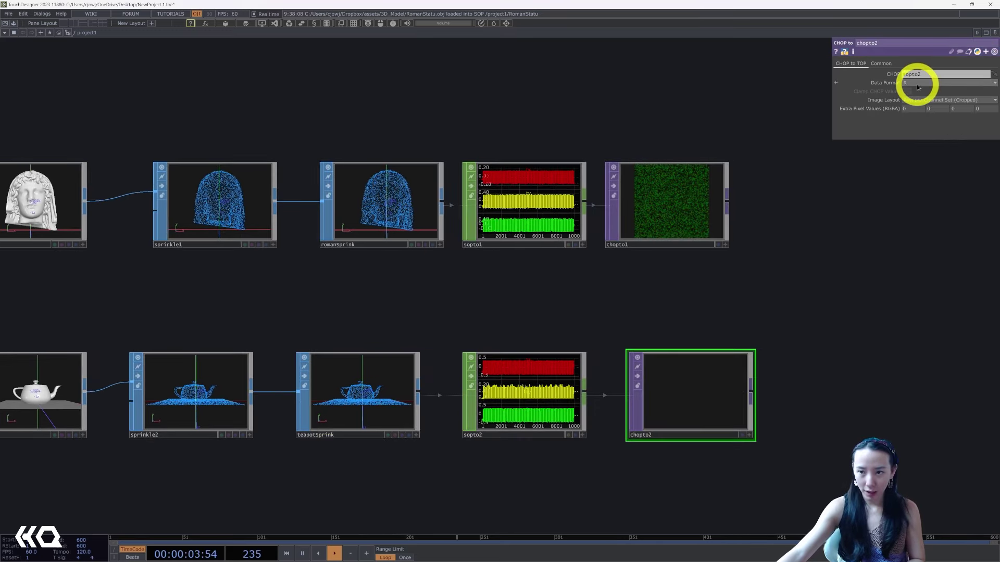
pyautogui.click(919, 83)
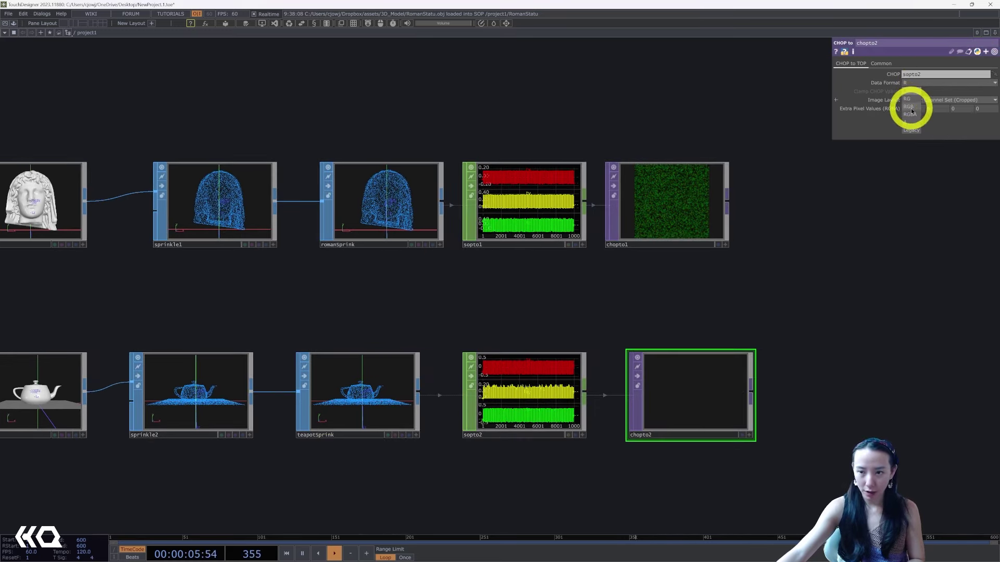
pyautogui.click(910, 106)
pyautogui.click(934, 100)
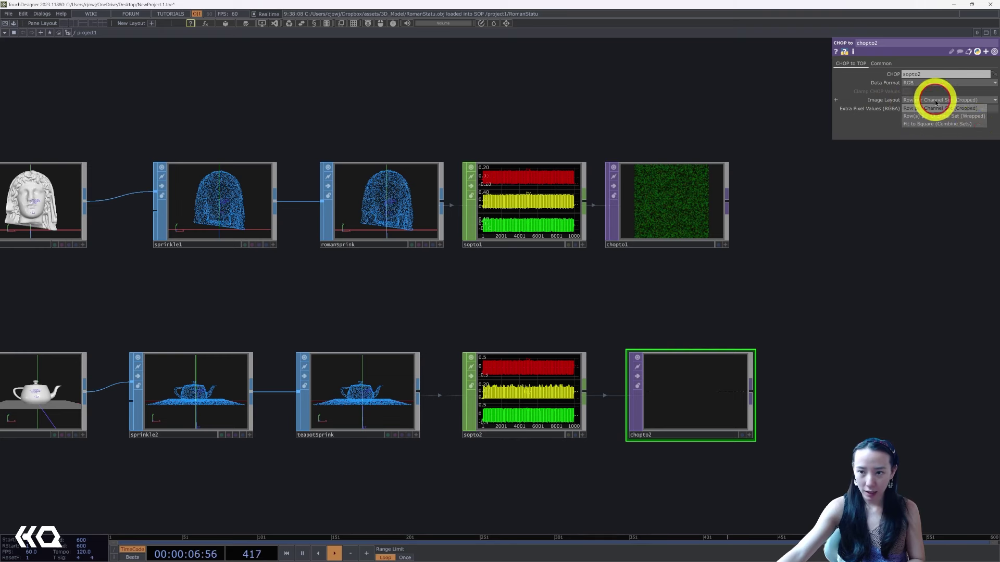
pyautogui.click(967, 124)
pyautogui.moveTo(714, 388); pyautogui.dragTo(690, 364)
pyautogui.middleClick(703, 203)
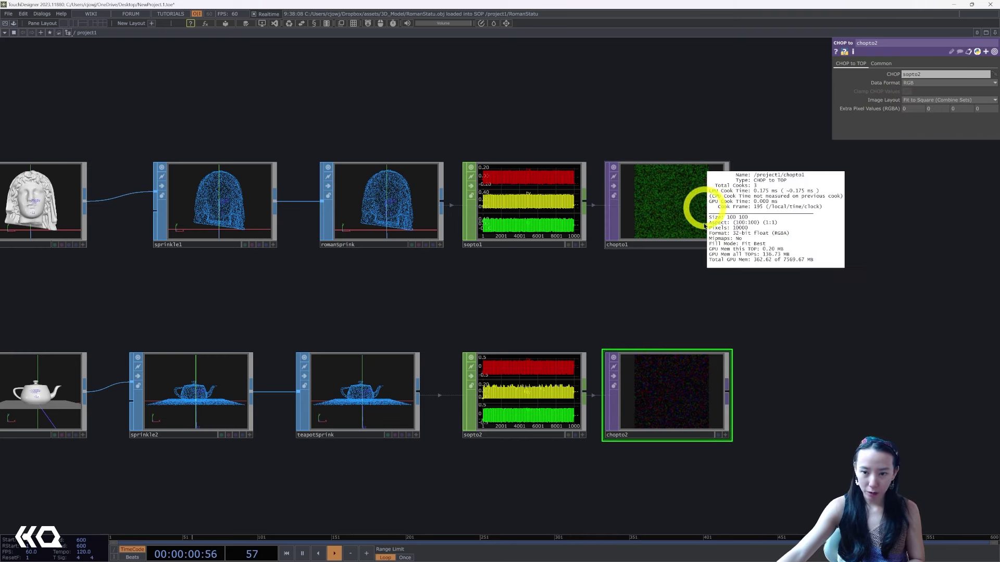
pyautogui.middleClick(706, 392)
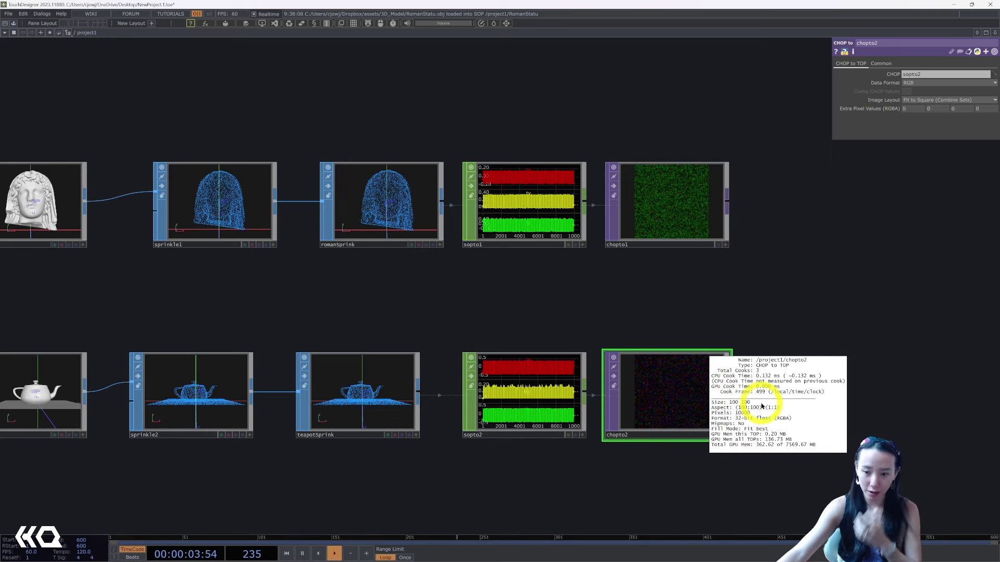
# Try a Number of Points of 100000 on the teapot's Sprinkle SOP.
pyautogui.moveTo(769, 416); pyautogui.dragTo(750, 287, button='middle')
pyautogui.click(213, 384)
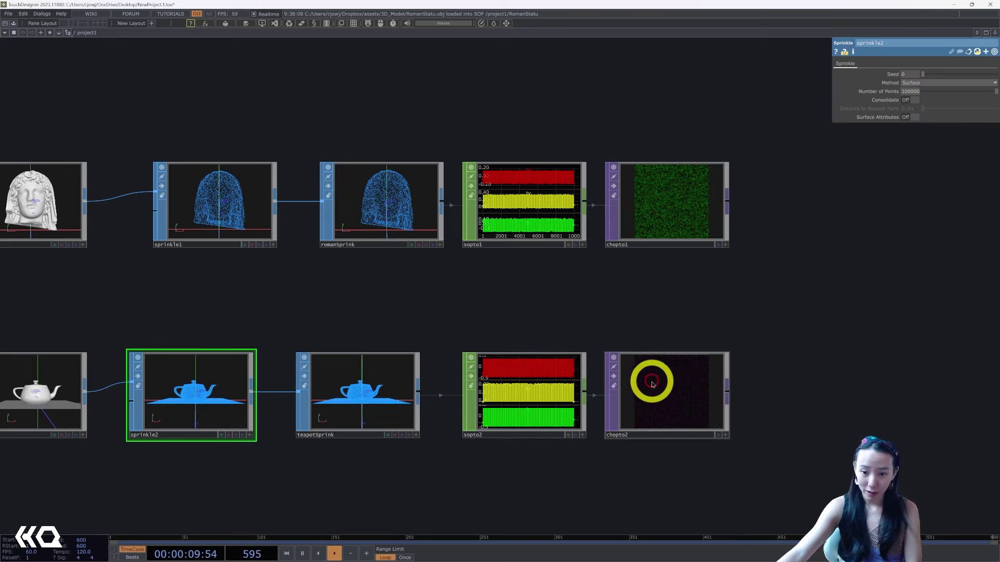
pyautogui.moveTo(659, 383); pyautogui.dragTo(682, 208, button='middle')
pyautogui.moveTo(682, 208); pyautogui.dragTo(662, 280, button='middle')
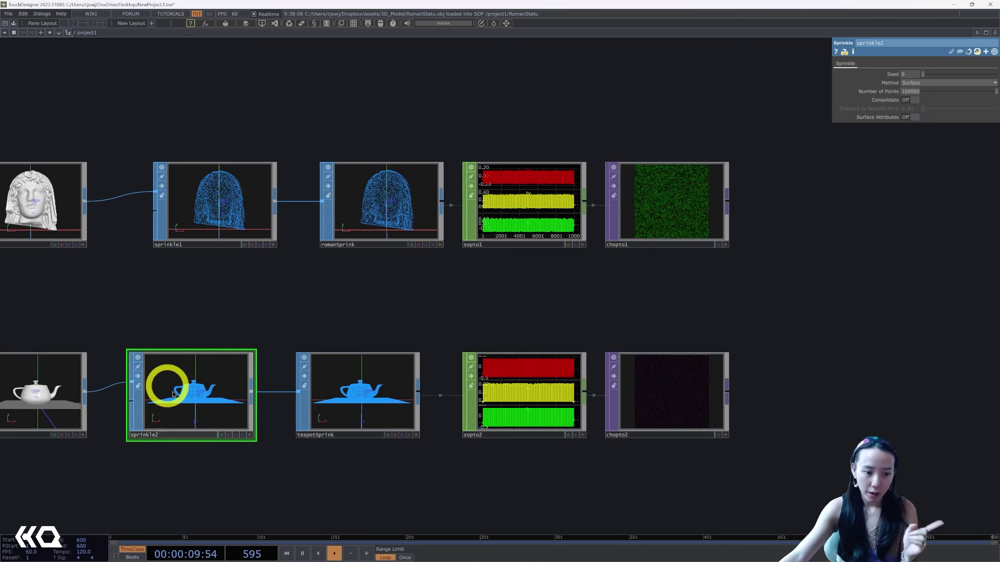
# Return the teapot Sprinkle's Number of Points to 10000 to match the statue's.
pyautogui.click(909, 92)
pyautogui.press('BackSpace')
pyautogui.click(896, 244)
pyautogui.moveTo(895, 243); pyautogui.dragTo(658, 268)
pyautogui.moveTo(632, 306); pyautogui.dragTo(567, 311)
pyautogui.scroll(4, 565, 311)
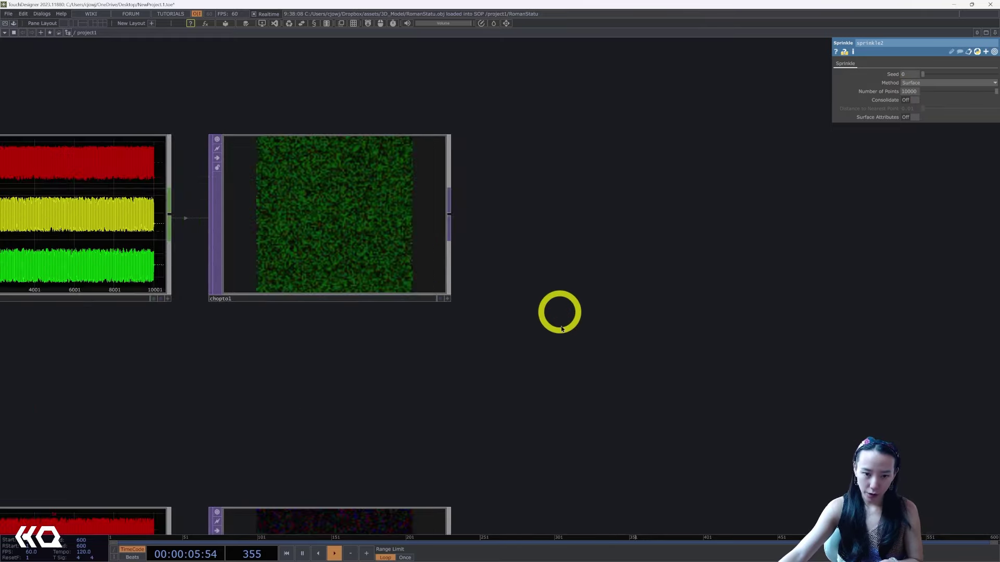
# Add a Switch TOP and wire the statue's CHOP to TOP into it first, followed by the teapot's CHOP to TOP.
pyautogui.moveTo(566, 364); pyautogui.dragTo(608, 296)
pyautogui.scroll(-2, 608, 297)
pyautogui.press('Tab')
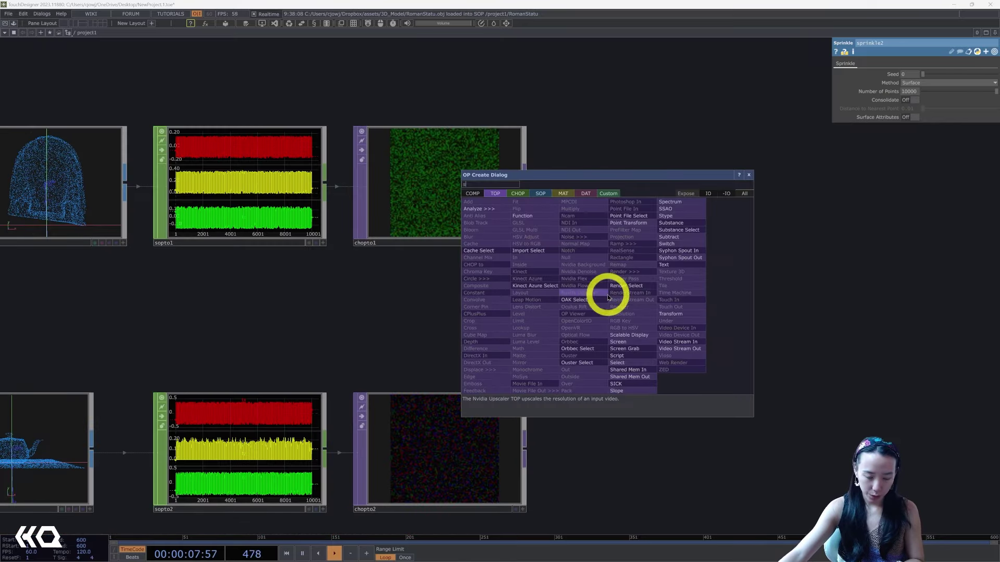
pyautogui.write('sw')
pyautogui.click(669, 244)
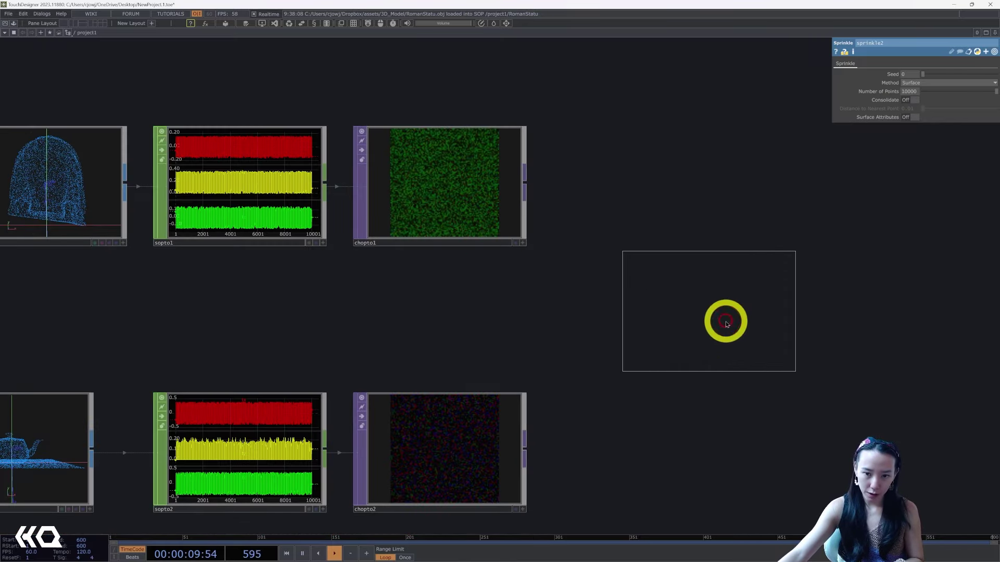
pyautogui.click(726, 322)
pyautogui.moveTo(436, 89); pyautogui.dragTo(525, 521, button='right')
pyautogui.moveTo(524, 183); pyautogui.dragTo(657, 320)
pyautogui.click(790, 282)
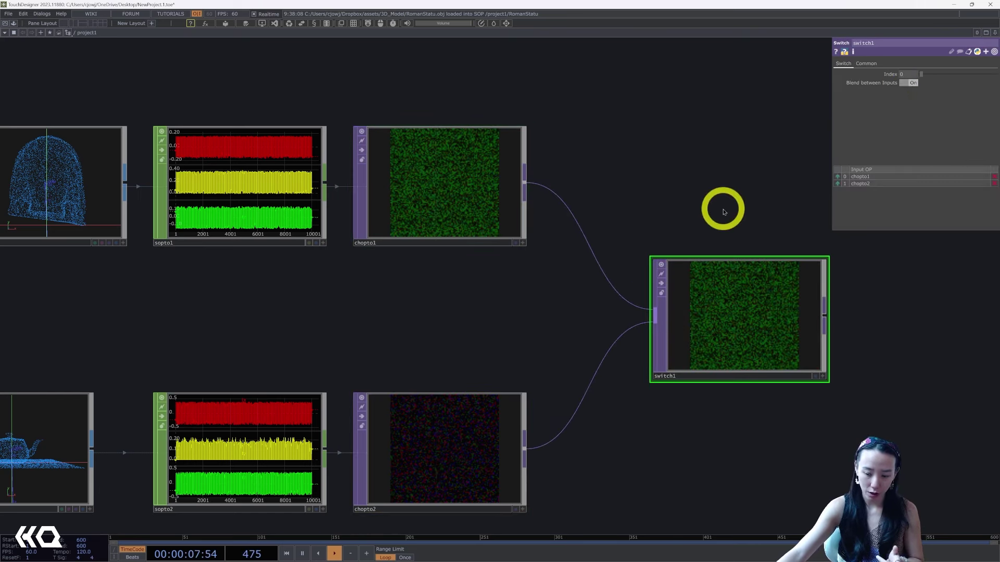
# Append a Null TOP to the Switch TOP's output.
pyautogui.moveTo(717, 209); pyautogui.dragTo(471, 197)
pyautogui.moveTo(641, 265); pyautogui.dragTo(528, 290)
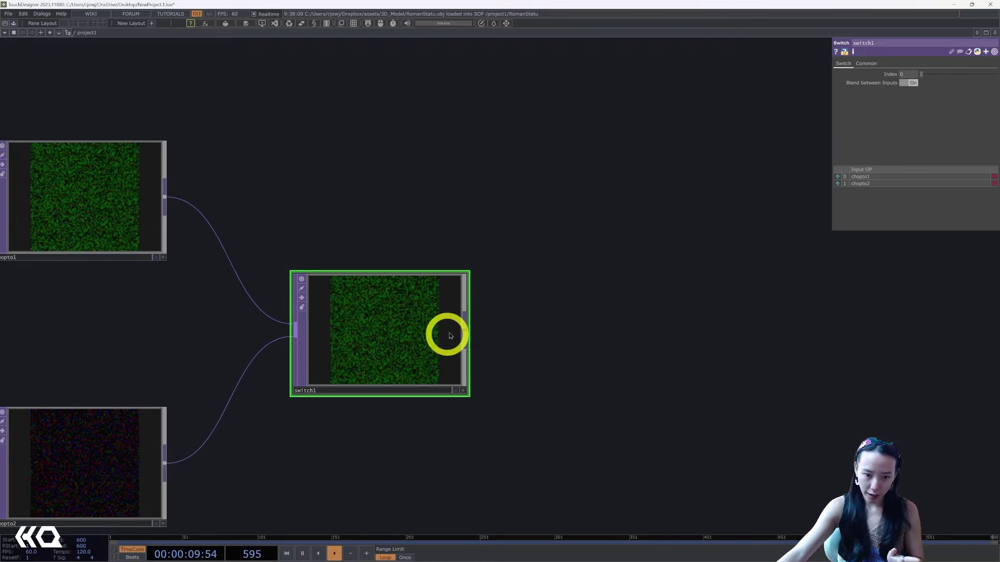
pyautogui.rightClick(469, 330)
pyautogui.write('nu')
pyautogui.click(448, 296)
pyautogui.click(747, 334)
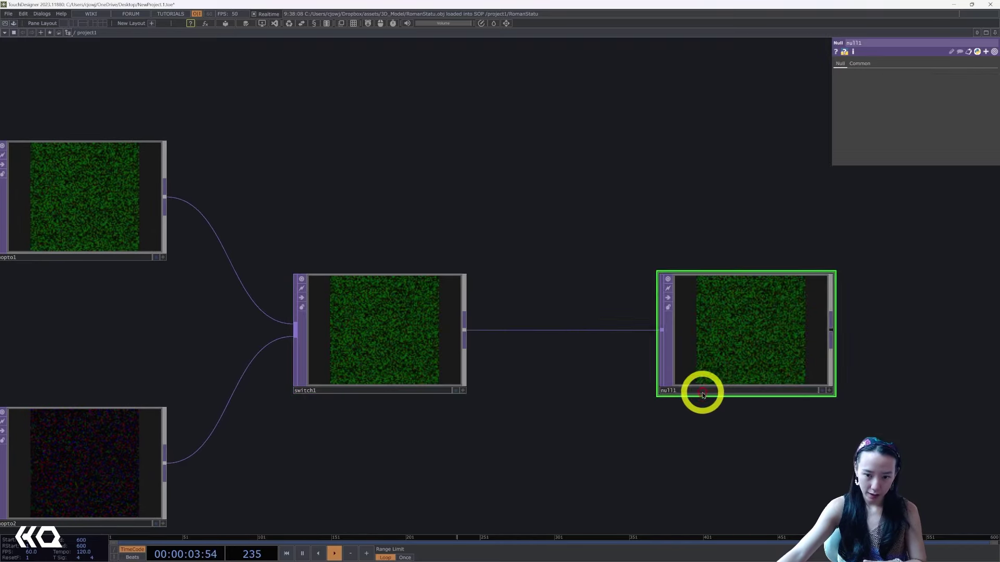
# Rename the Null TOP after the Switch as inst_pos.
pyautogui.click(703, 391)
pyautogui.press('super')
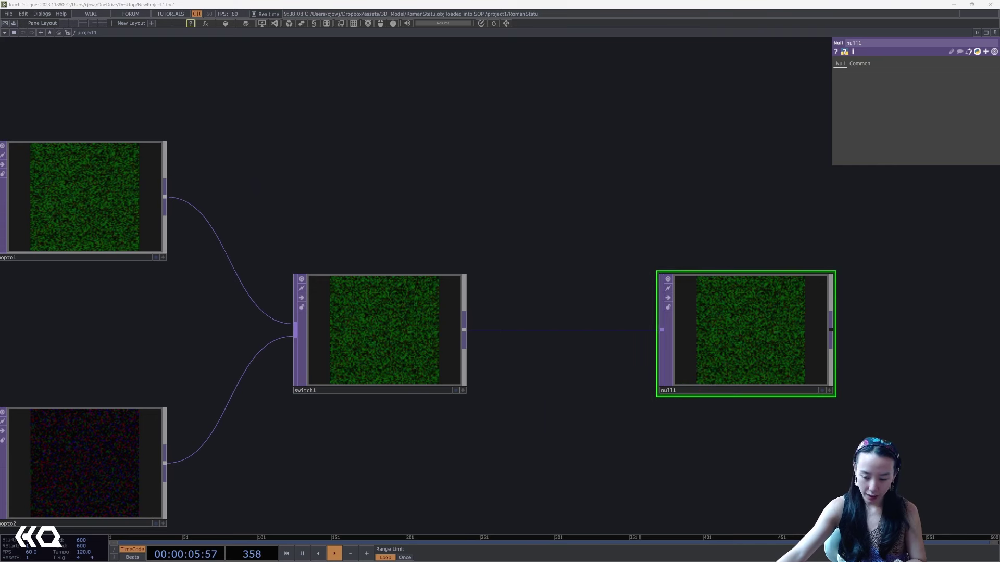
pyautogui.click(720, 388)
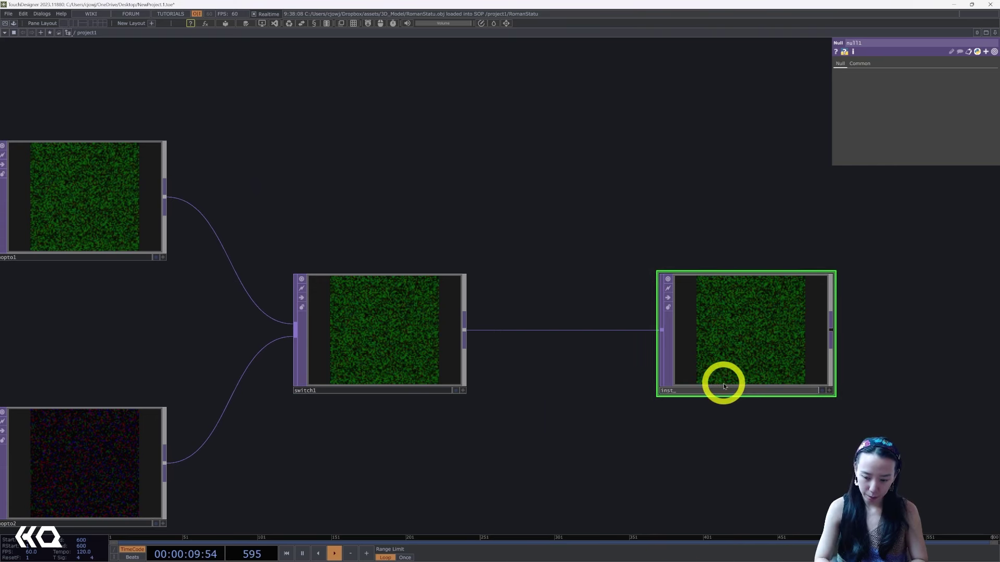
pyautogui.write('inst_pos')
pyautogui.press('Return')
# Add a Sphere SOP in the empty area above the inst_pos Null.
pyautogui.scroll(-3, 723, 386)
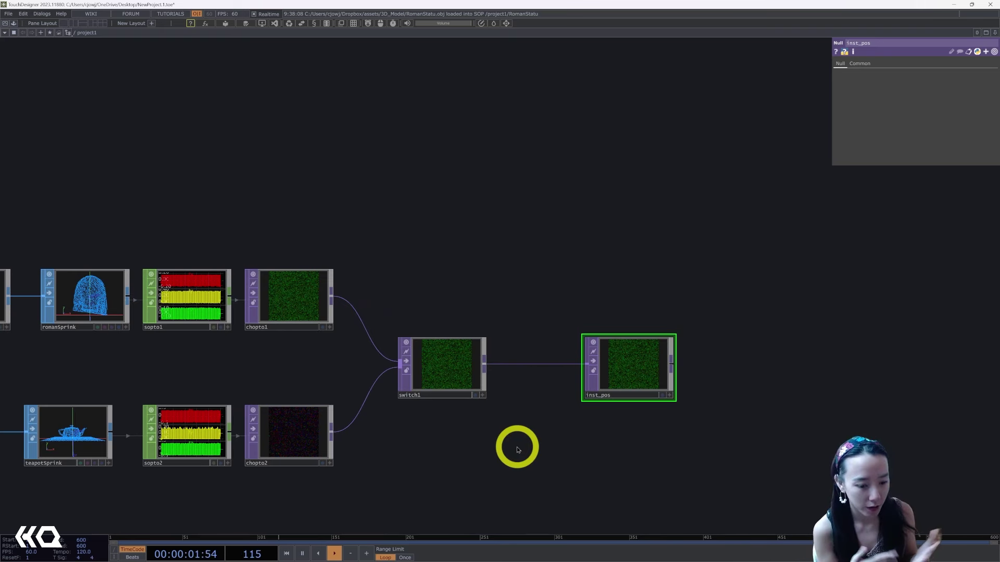
pyautogui.moveTo(750, 411); pyautogui.dragTo(649, 427)
pyautogui.moveTo(703, 329); pyautogui.dragTo(692, 315)
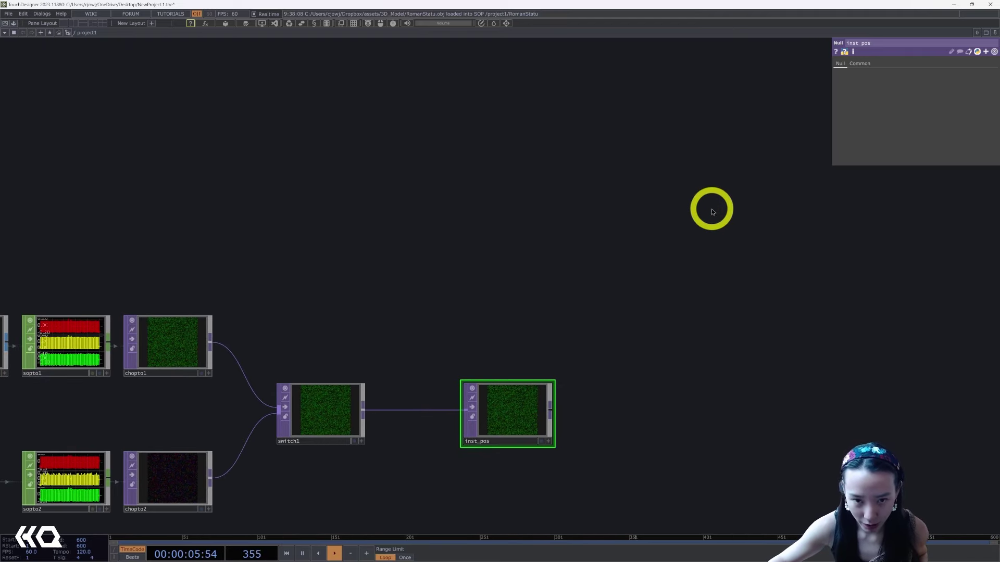
pyautogui.moveTo(708, 210); pyautogui.dragTo(643, 256)
pyautogui.doubleClick(642, 256)
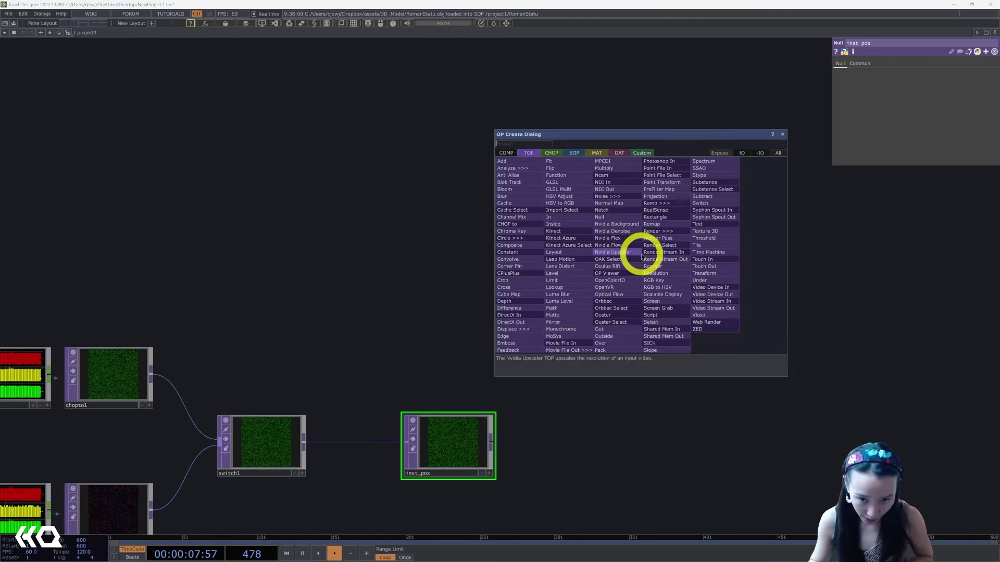
pyautogui.write('spr')
pyautogui.click(574, 153)
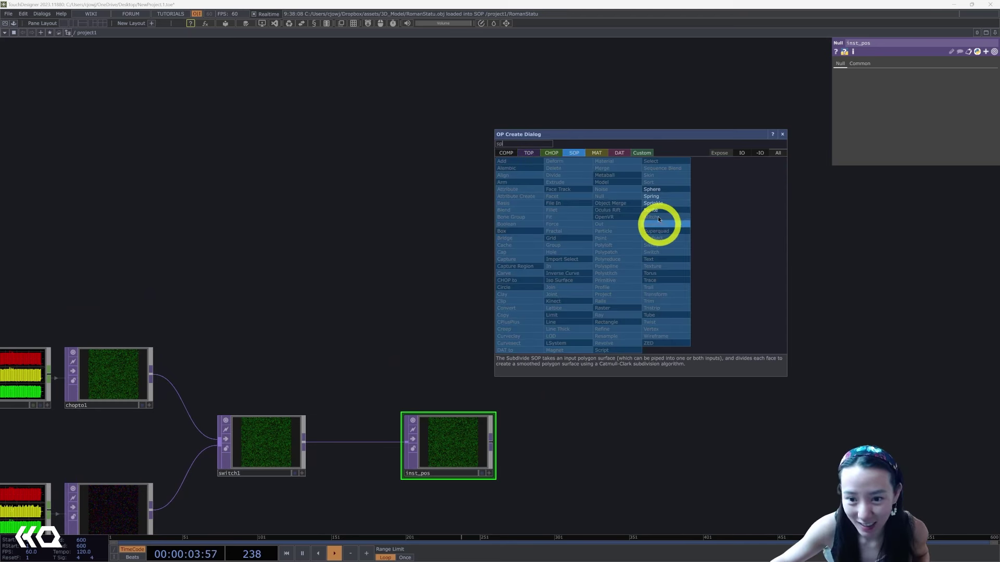
pyautogui.click(652, 189)
pyautogui.click(583, 282)
# Set the Sphere SOP's Radius to .0008 on all three axes.
pyautogui.click(995, 154)
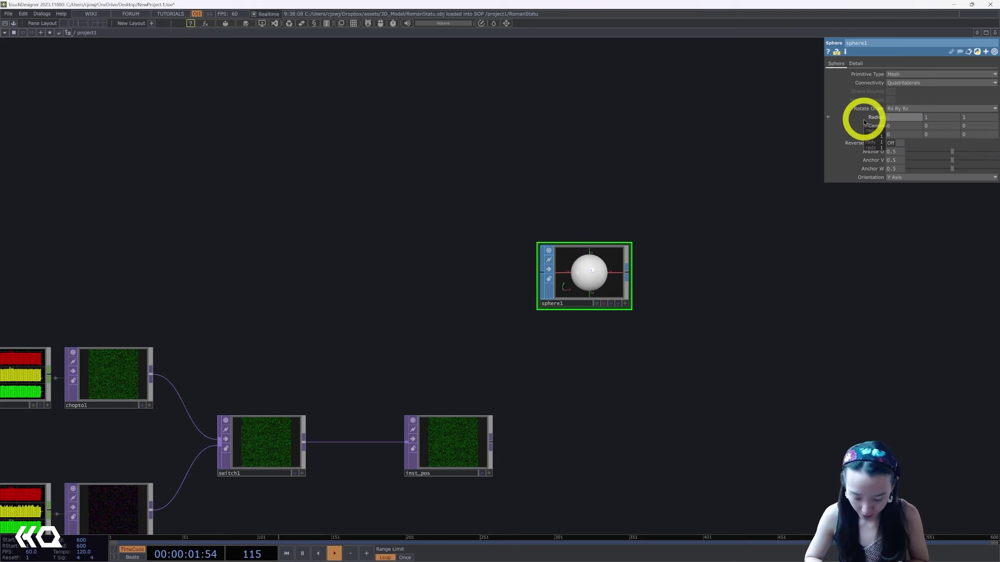
pyautogui.click(928, 124)
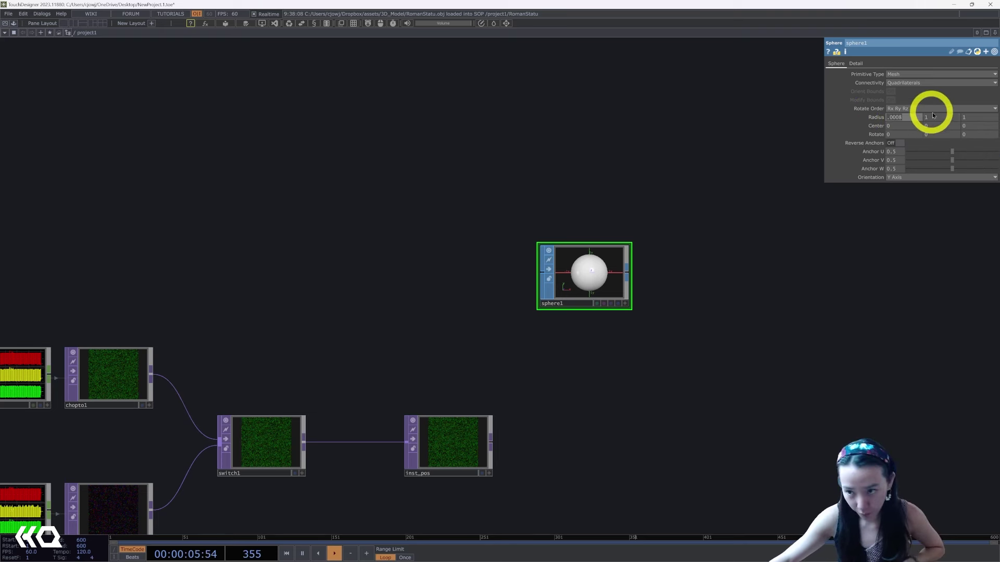
pyautogui.moveTo(936, 117); pyautogui.dragTo(906, 127)
pyautogui.write('.0008')
pyautogui.write('.0008')
pyautogui.click(852, 372)
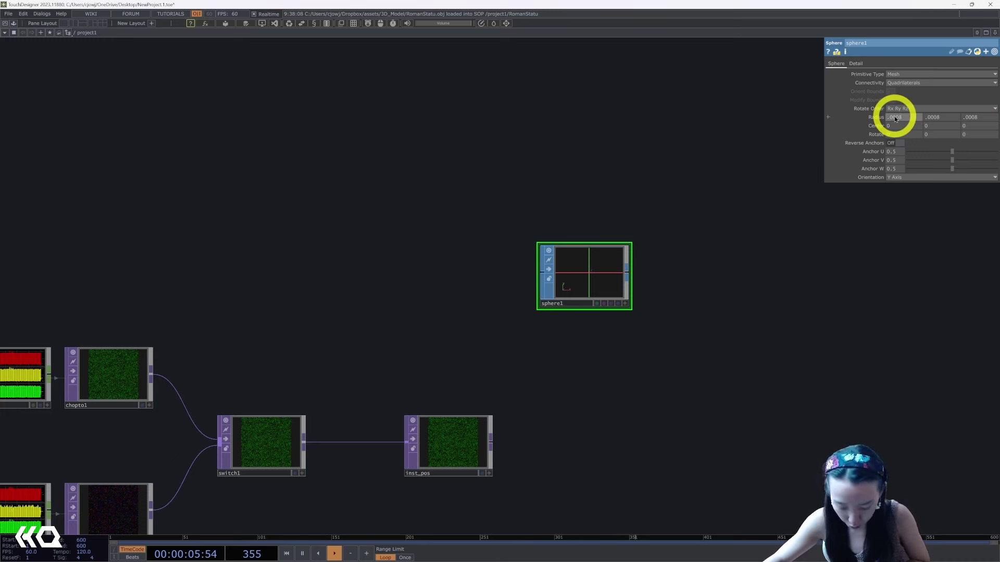
pyautogui.press('BackSpace')
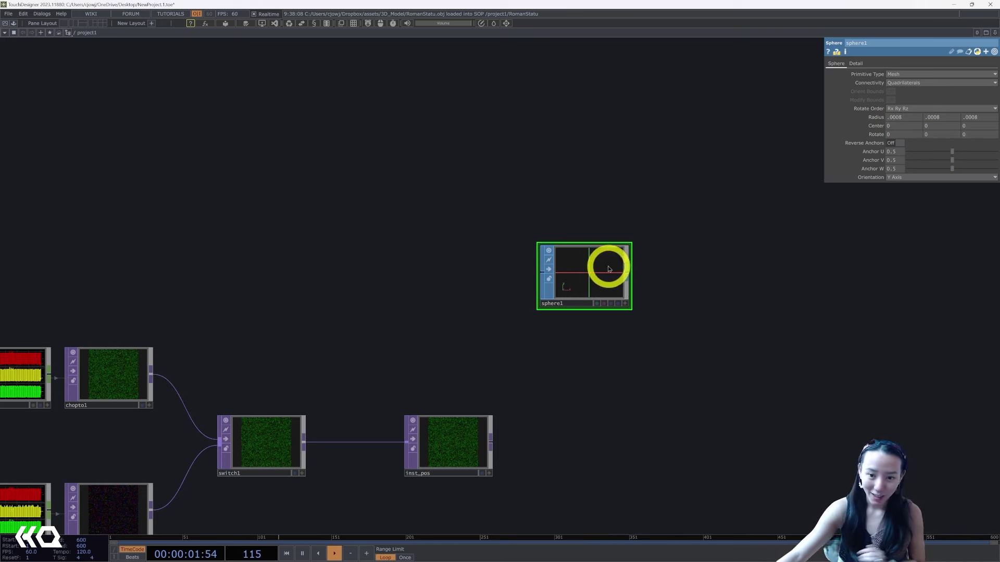
# Append a Geometry COMP to the Sphere SOP's output.
pyautogui.click(627, 275)
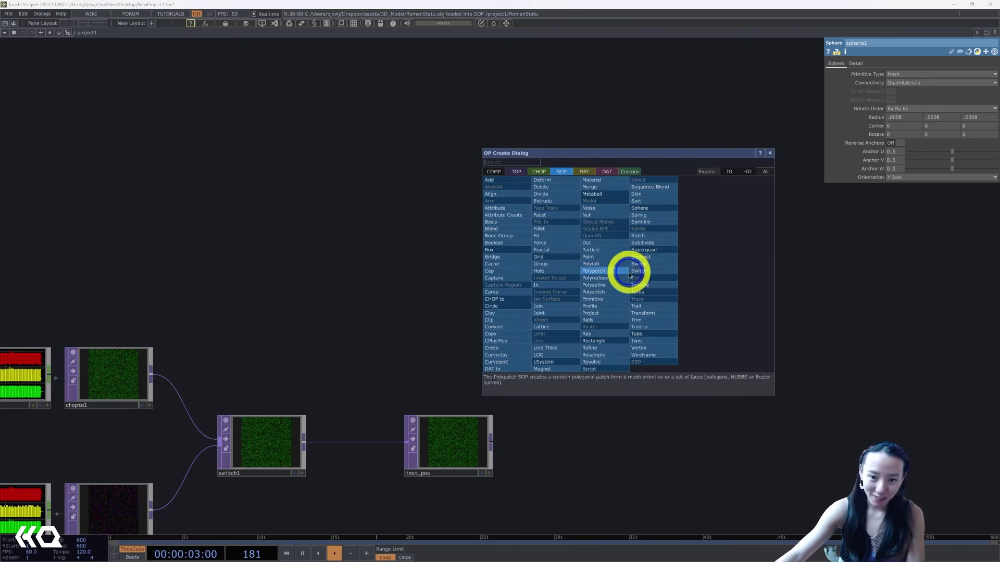
pyautogui.click(493, 172)
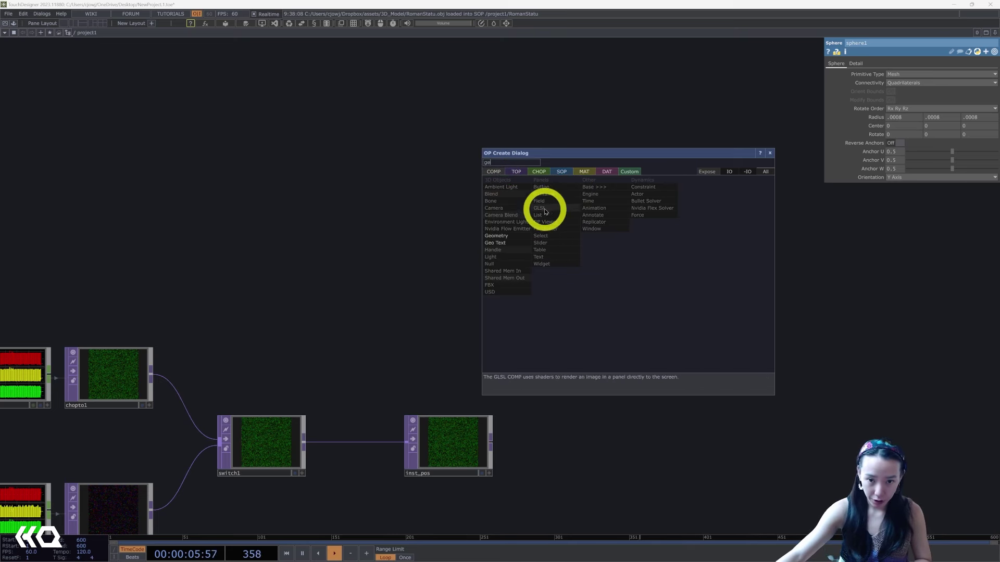
pyautogui.click(496, 236)
pyautogui.click(712, 294)
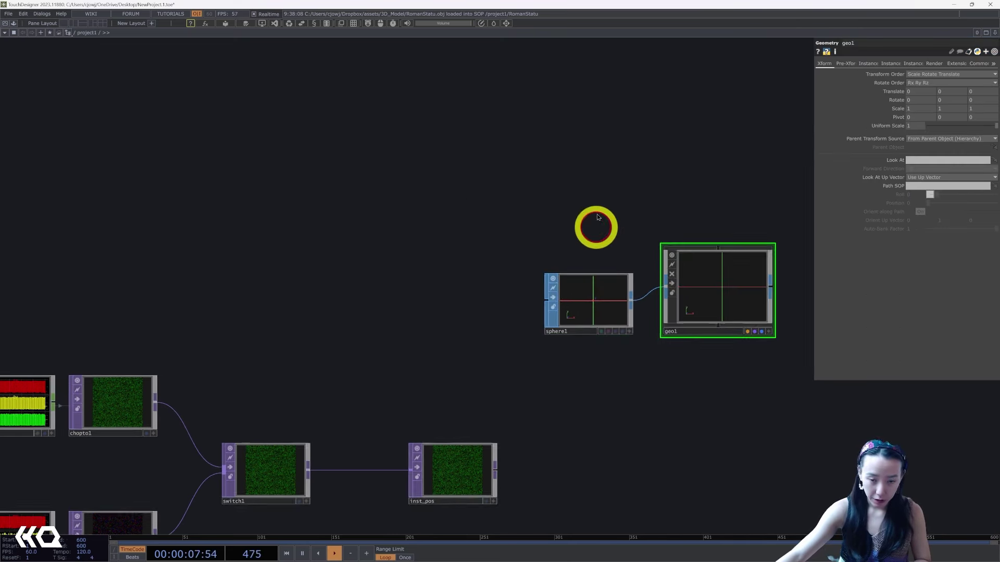
# Add a Camera COMP above the sphere and geometry.
pyautogui.press('Tab')
pyautogui.write('cam')
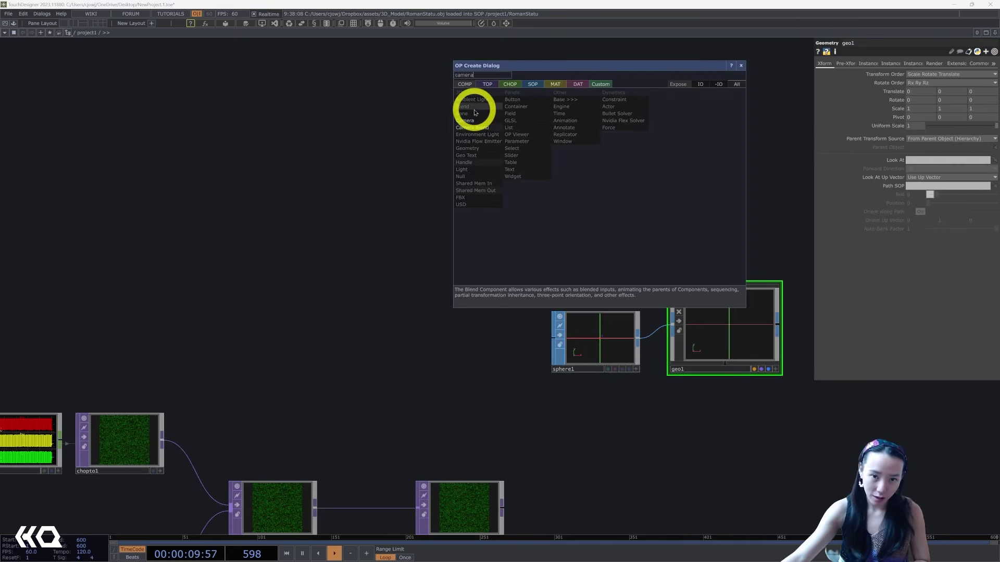
pyautogui.click(465, 120)
pyautogui.click(508, 250)
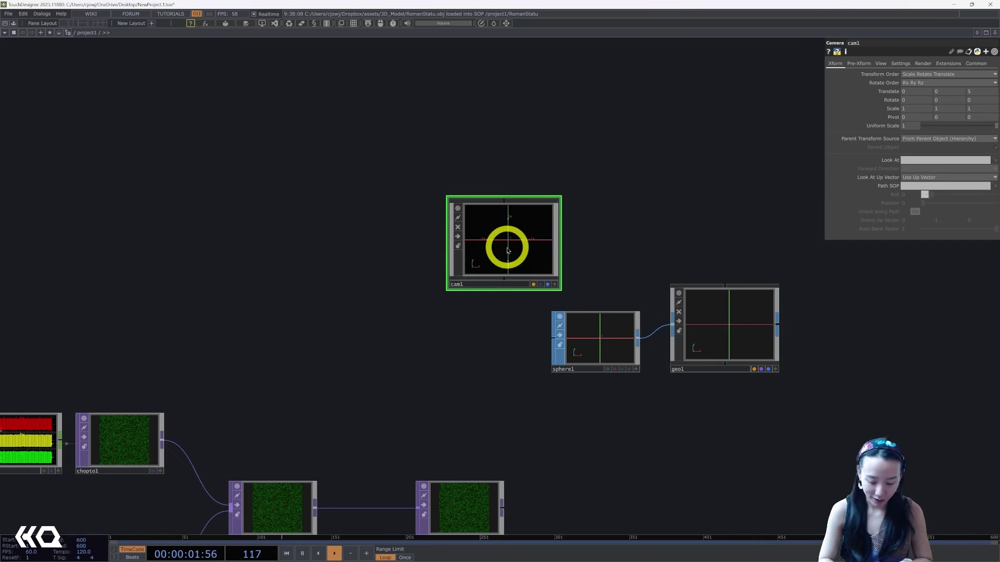
# Add a Light COMP beside the camera, above the geometry.
pyautogui.press('Tab')
pyautogui.write('li')
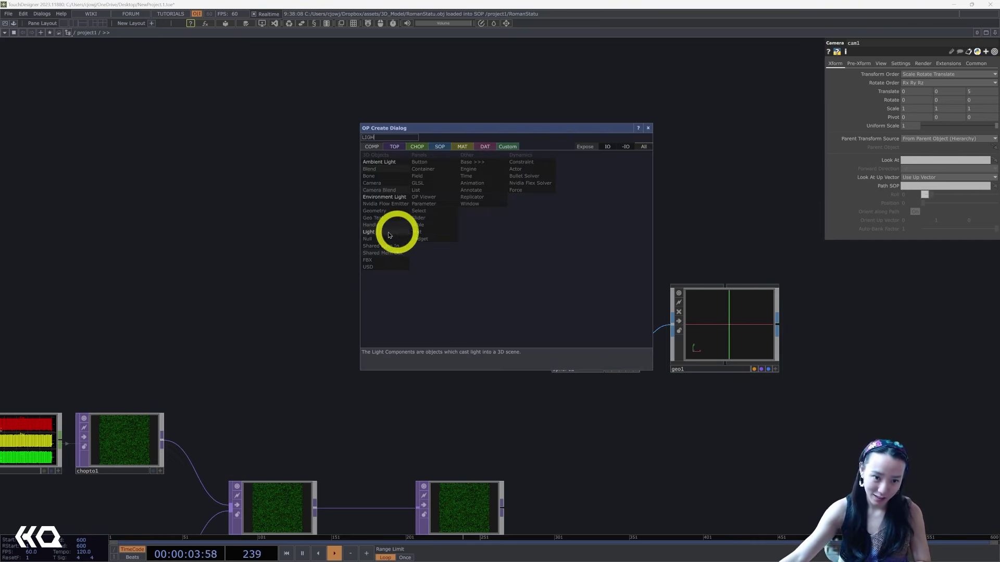
pyautogui.click(382, 232)
pyautogui.click(660, 234)
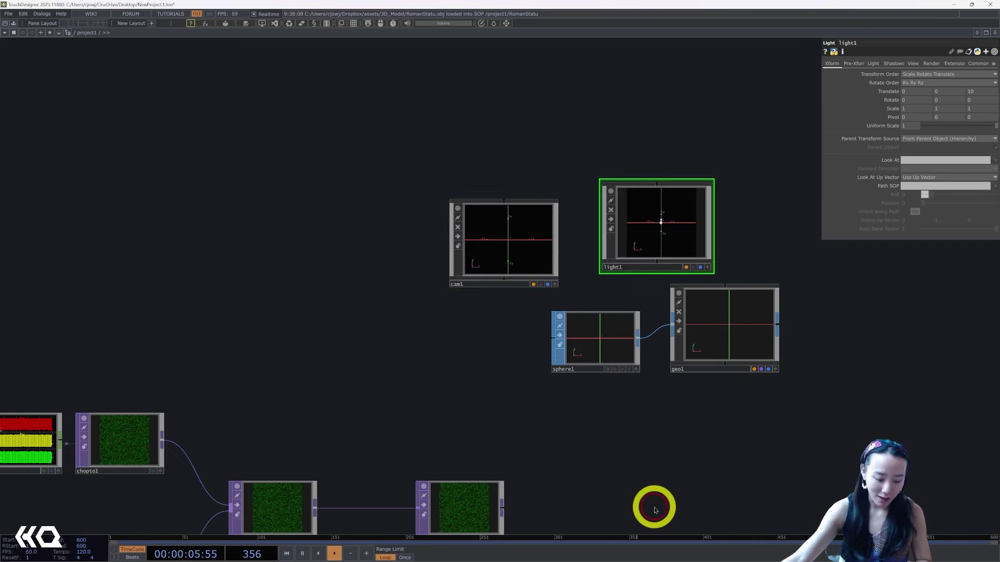
# Add a Render TOP below the Geometry COMP to render the camera, light and geometry.
pyautogui.press('Tab')
pyautogui.write('re')
pyautogui.click(542, 339)
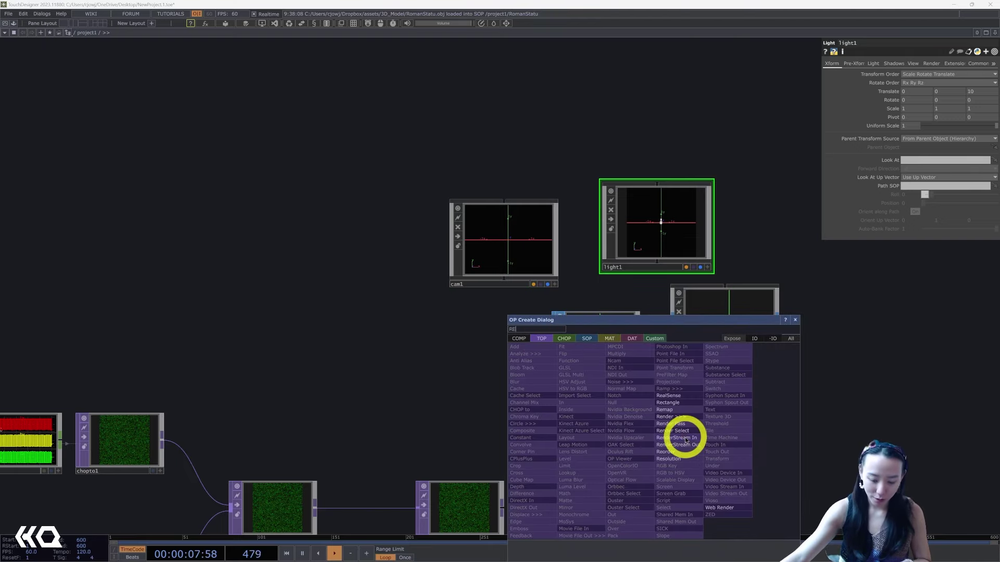
pyautogui.click(670, 417)
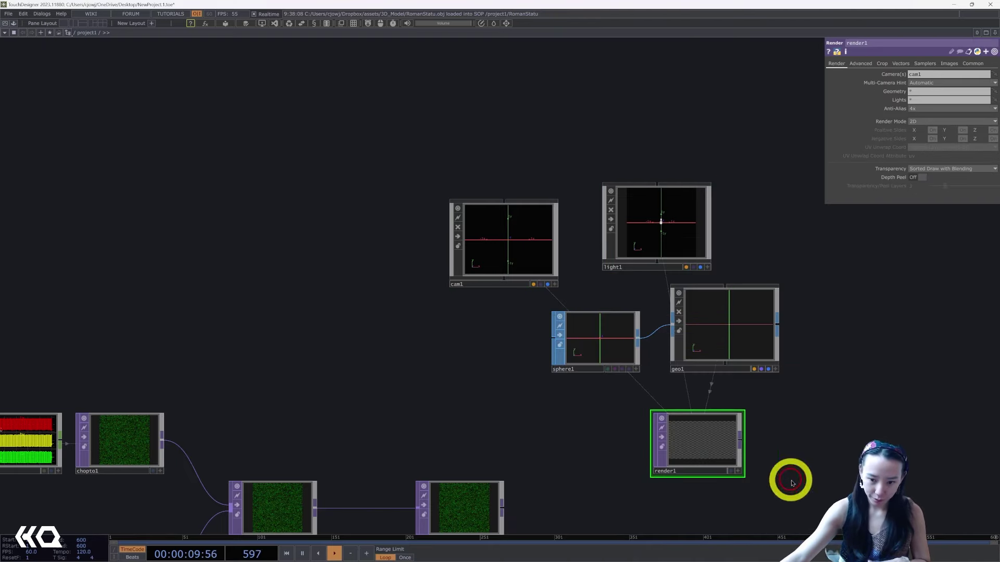
pyautogui.moveTo(793, 485); pyautogui.dragTo(785, 371)
pyautogui.moveTo(703, 348); pyautogui.dragTo(703, 399)
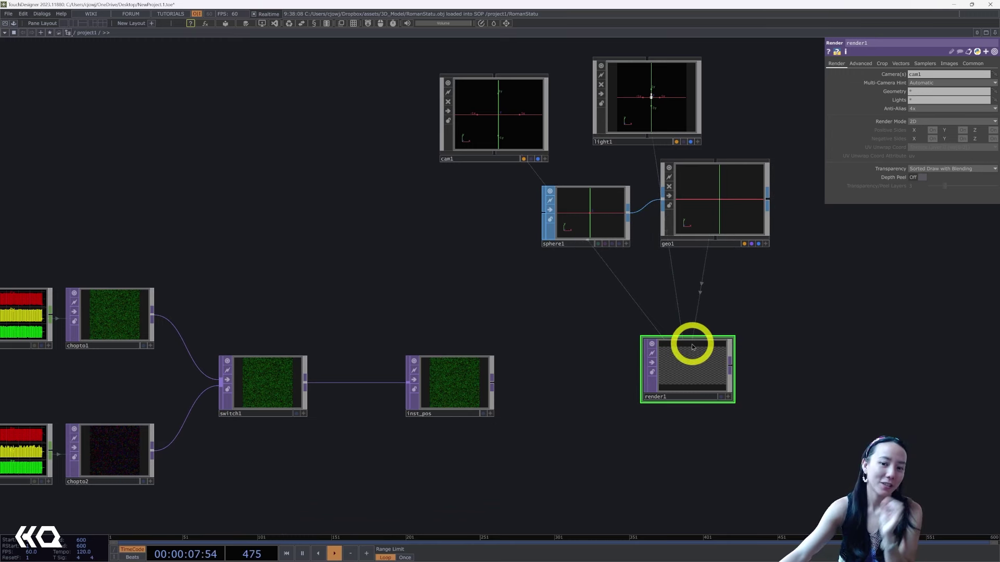
# Append a Null TOP to the Render TOP's output.
pyautogui.click(731, 367)
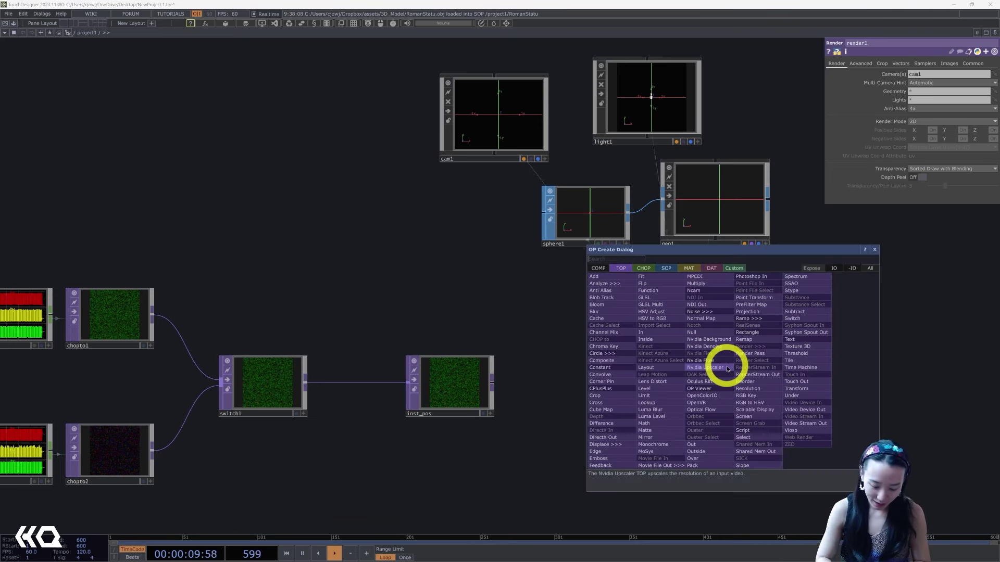
pyautogui.write('NUL')
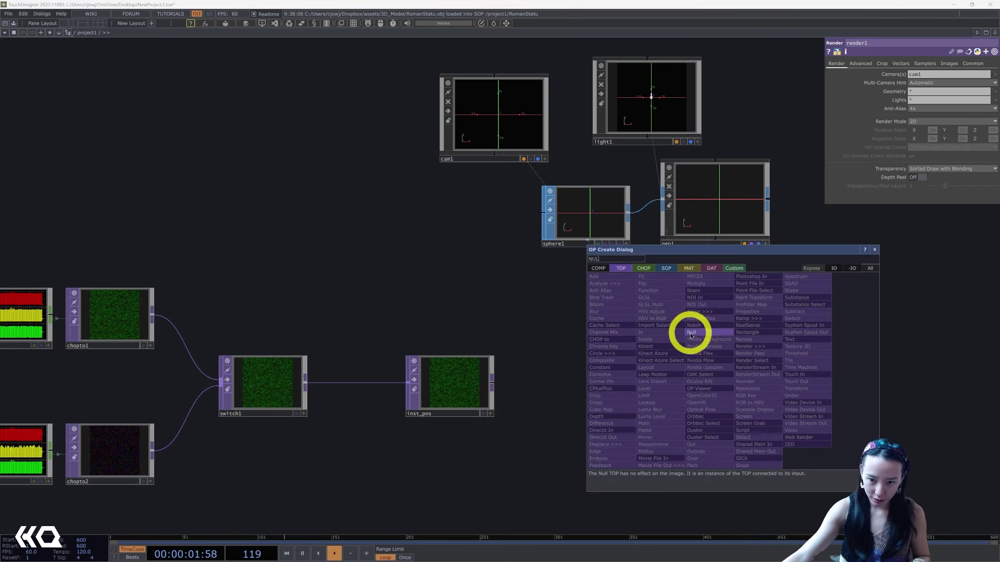
pyautogui.click(693, 333)
pyautogui.click(839, 386)
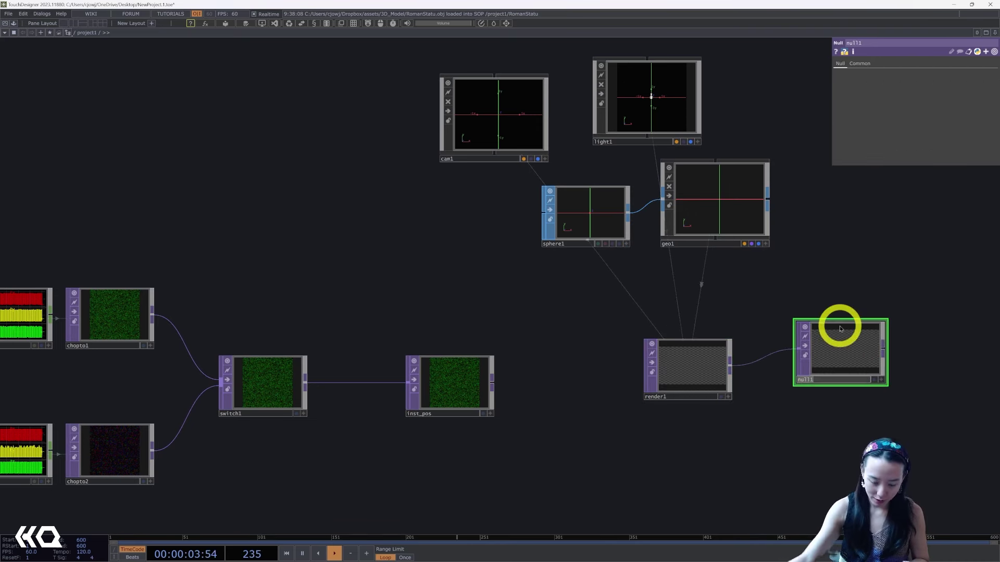
# Rename the Render's Null TOP as OUT and show it as the network background.
pyautogui.doubleClick(818, 385)
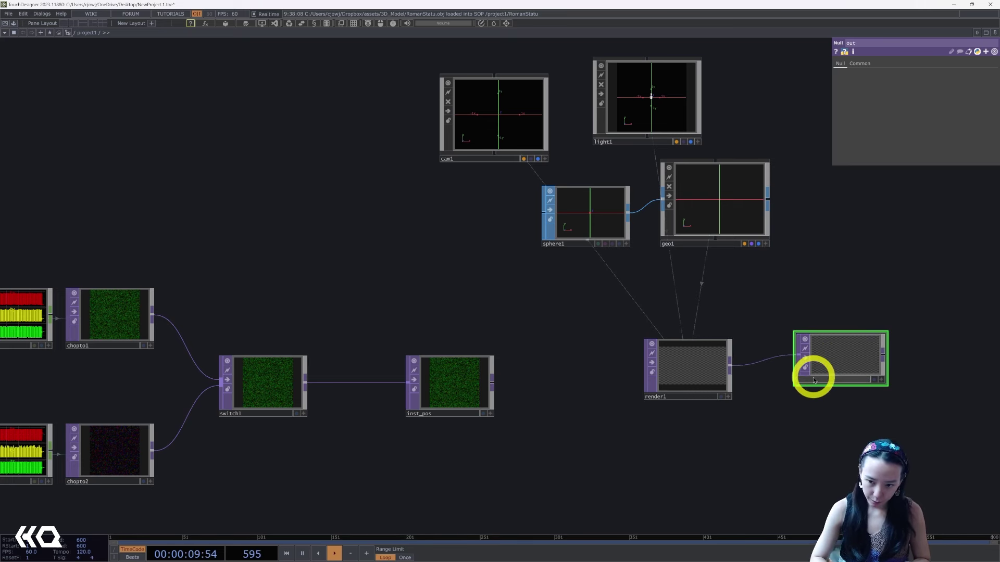
pyautogui.click(814, 377)
pyautogui.write('OUT')
pyautogui.press('Return')
pyautogui.click(874, 379)
pyautogui.moveTo(832, 352); pyautogui.dragTo(881, 368)
pyautogui.moveTo(727, 438); pyautogui.dragTo(632, 462)
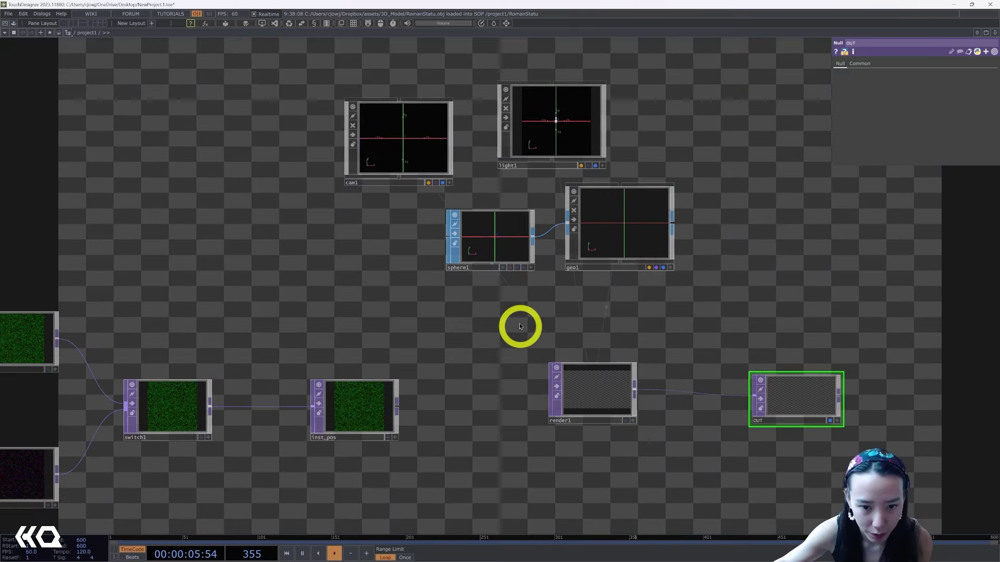
# Turn on Instancing for the Geometry COMP and assign inst_pos as its Translate OP.
pyautogui.click(640, 241)
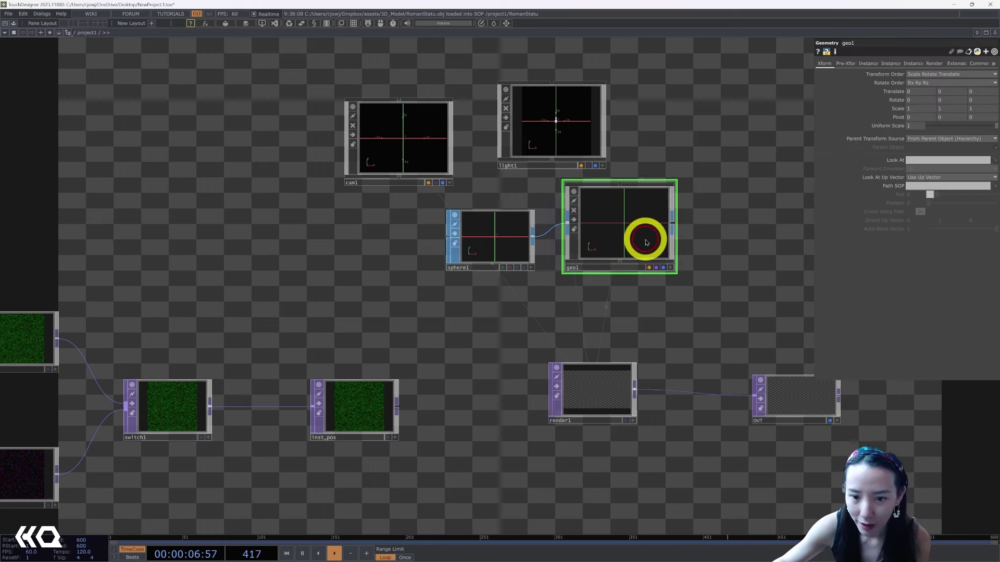
pyautogui.click(869, 64)
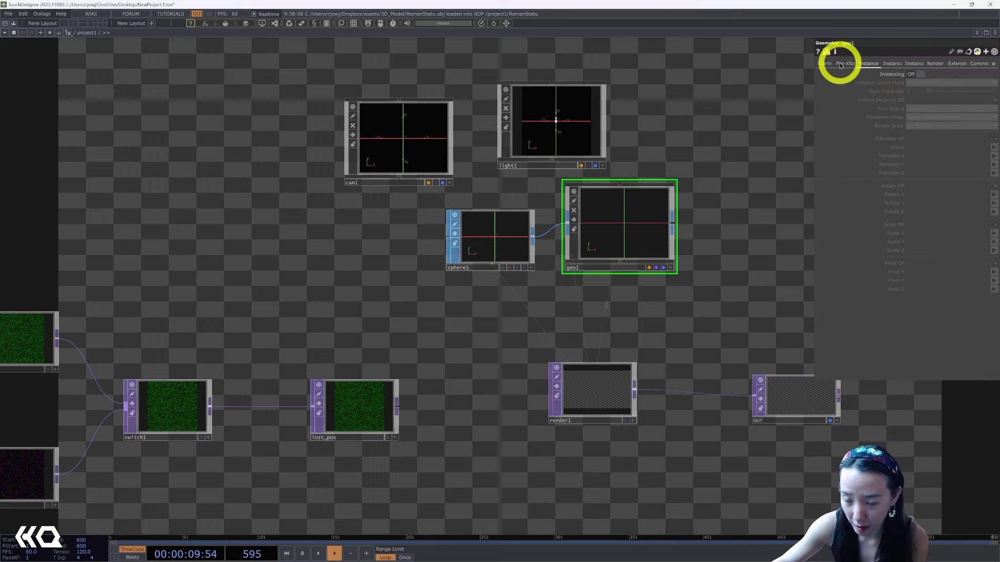
pyautogui.click(919, 74)
pyautogui.moveTo(342, 413); pyautogui.dragTo(908, 141)
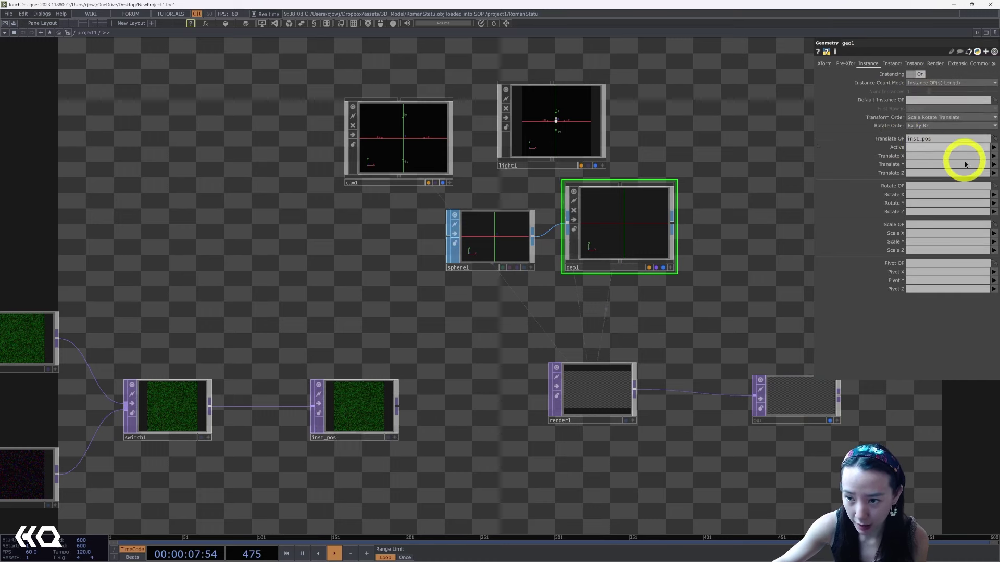
# Map the Geometry COMP's instance Translate X, Y and Z to the r, g and b channels of inst_pos.
pyautogui.click(993, 156)
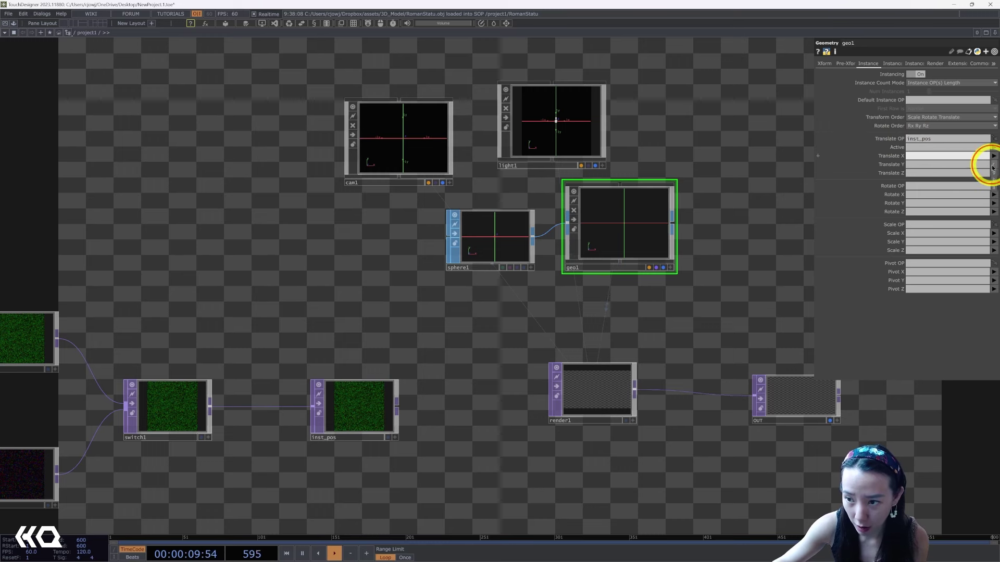
pyautogui.click(993, 165)
pyautogui.click(994, 181)
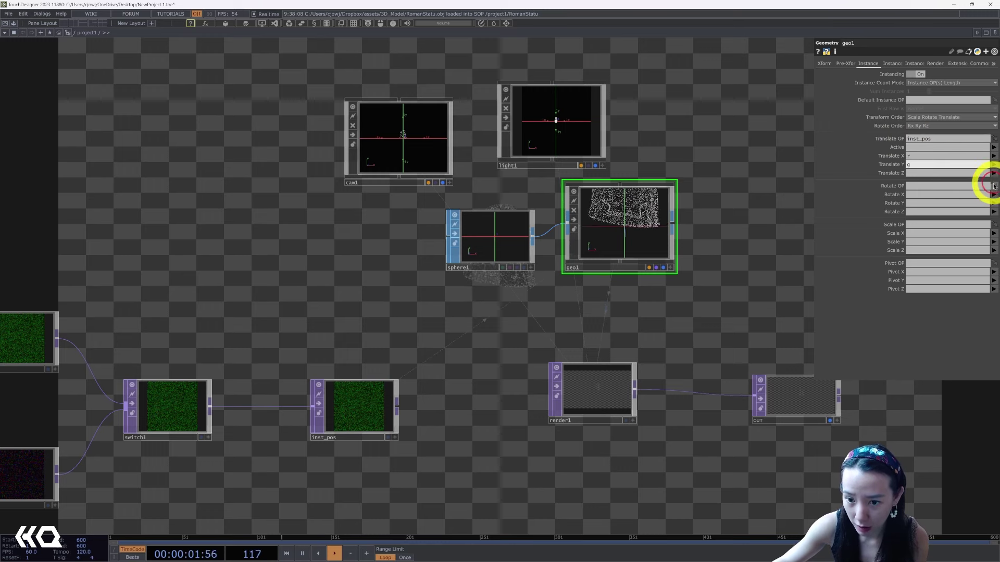
pyautogui.click(994, 174)
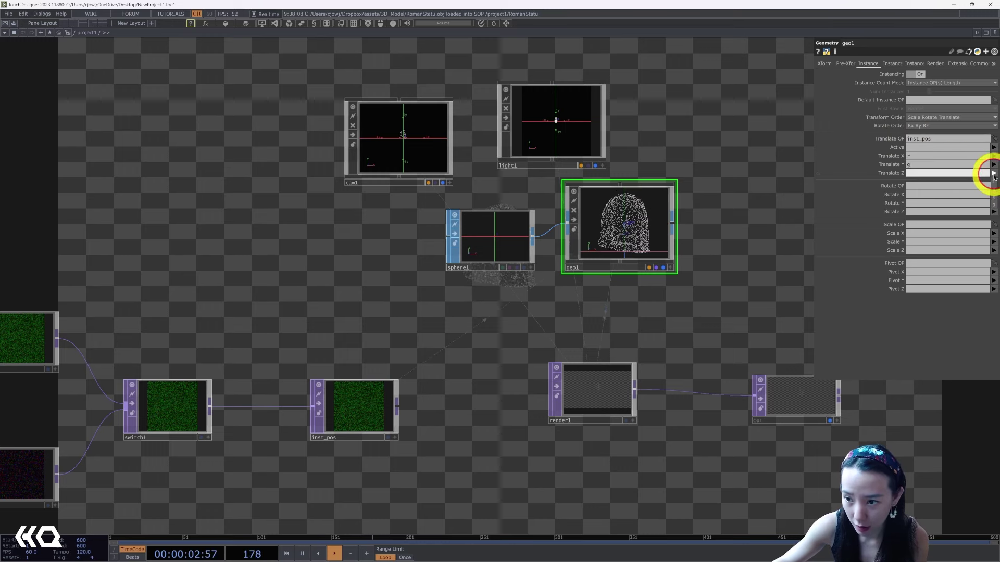
pyautogui.click(994, 207)
# Add a Constant MAT beside the Geometry COMP and assign it as the geometry's material.
pyautogui.moveTo(683, 279); pyautogui.dragTo(670, 219)
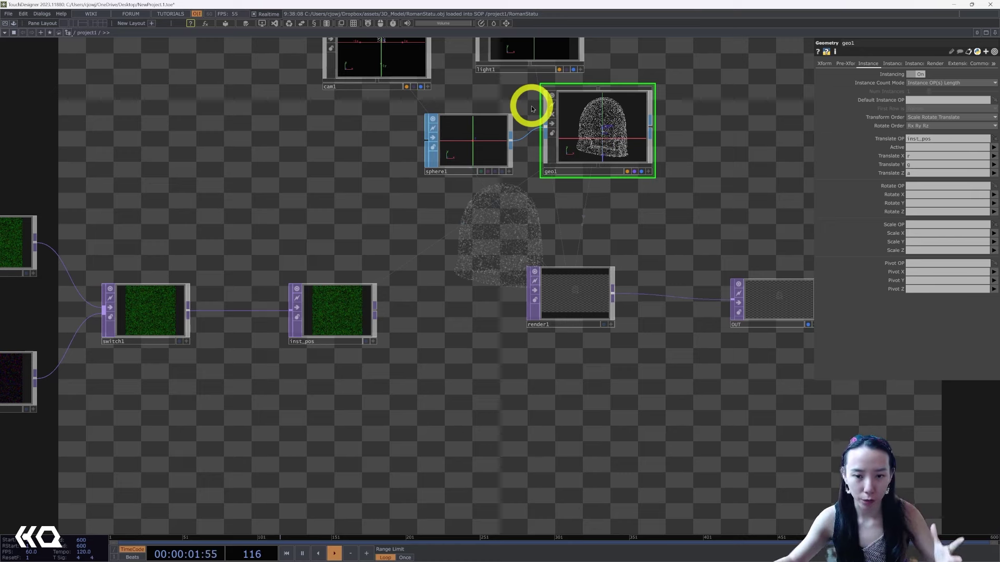
pyautogui.moveTo(541, 461); pyautogui.dragTo(467, 502)
pyautogui.moveTo(709, 342); pyautogui.dragTo(759, 342)
pyautogui.moveTo(584, 198); pyautogui.dragTo(579, 259)
pyautogui.moveTo(696, 219); pyautogui.dragTo(660, 261)
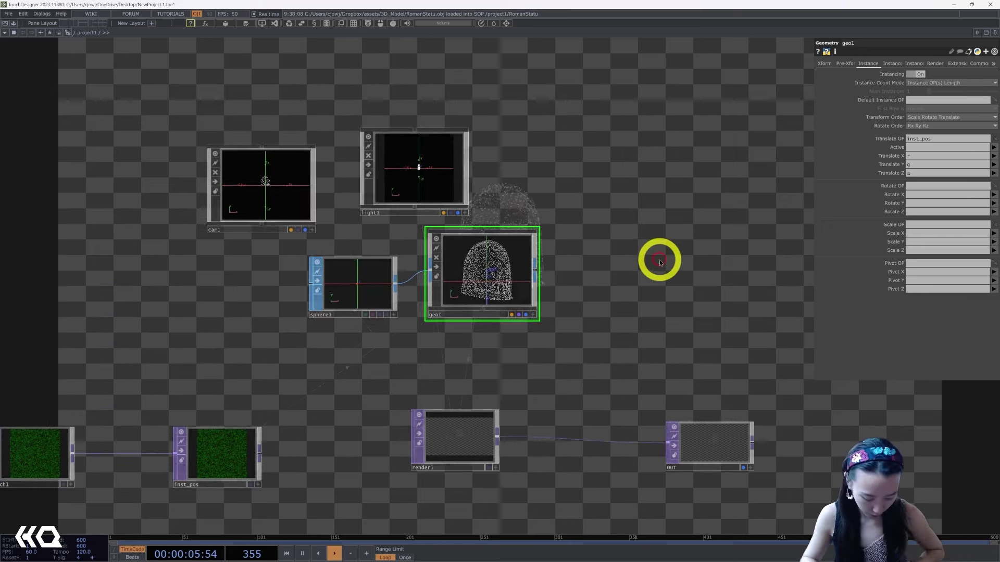
pyautogui.doubleClick(659, 261)
pyautogui.write('co')
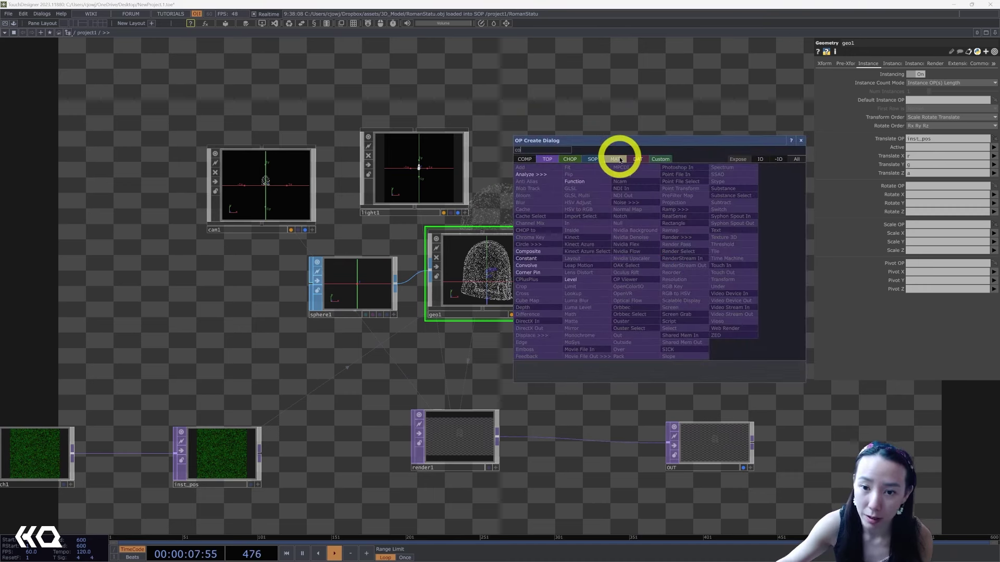
pyautogui.click(615, 159)
pyautogui.click(553, 171)
pyautogui.click(660, 264)
pyautogui.moveTo(660, 263); pyautogui.dragTo(497, 259)
pyautogui.click(487, 272)
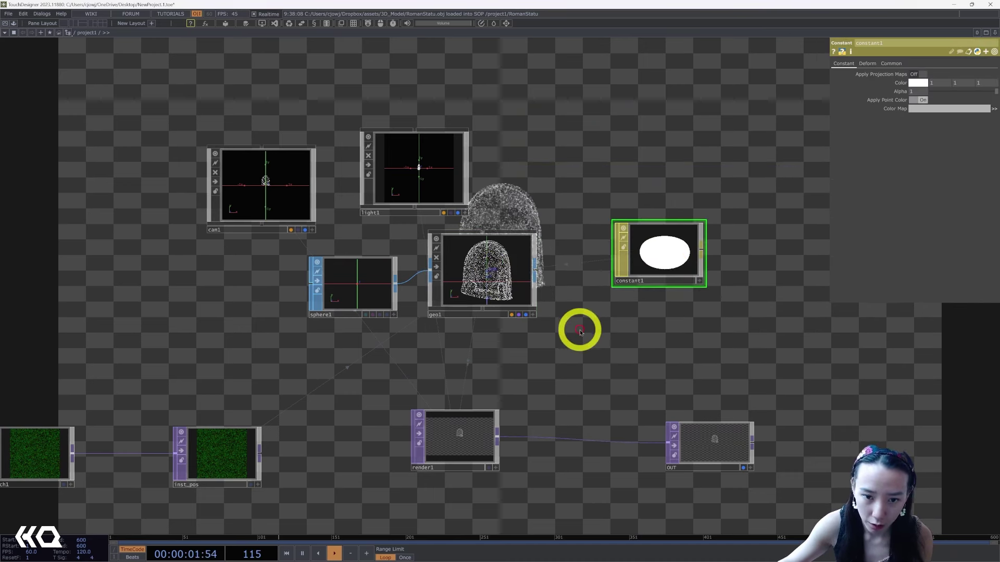
# Set the camera's Translate Y to 0.22 and Translate Z to 2.8 to frame the statue point cloud.
pyautogui.moveTo(578, 330); pyautogui.dragTo(528, 233)
pyautogui.click(528, 233)
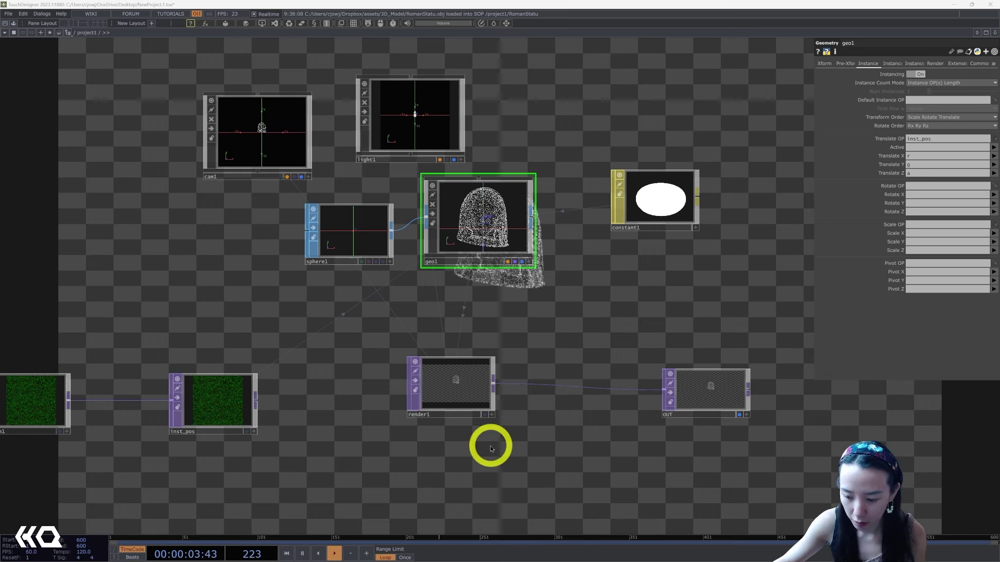
pyautogui.click(421, 125)
pyautogui.click(238, 144)
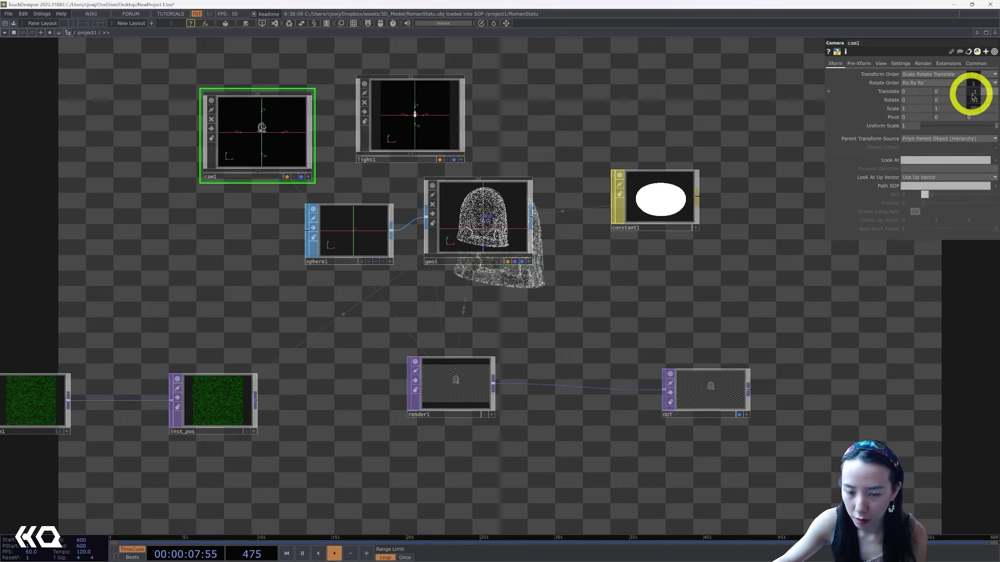
pyautogui.moveTo(979, 97); pyautogui.dragTo(2, 100, button='middle')
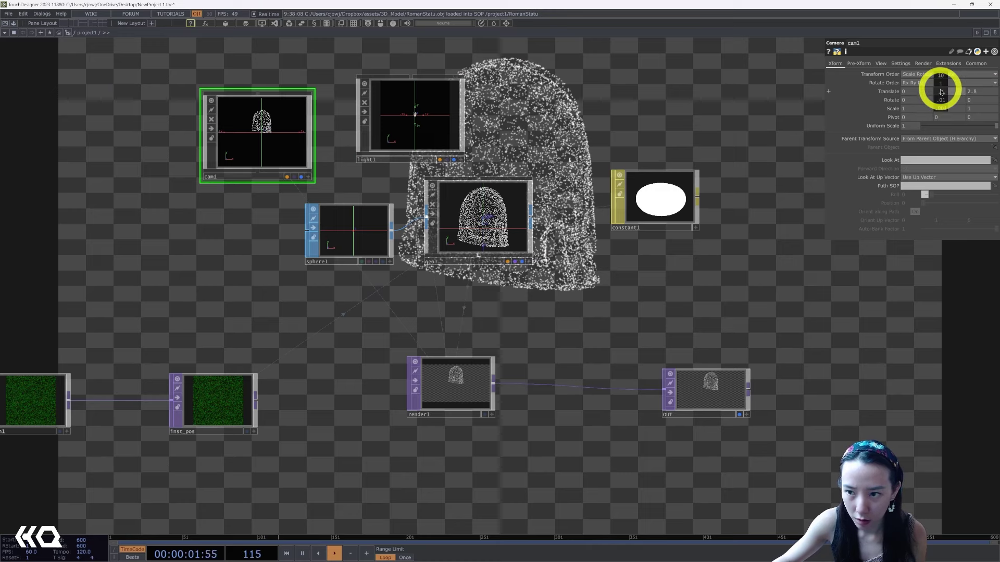
pyautogui.moveTo(941, 92); pyautogui.dragTo(992, 42, button='middle')
# With Blend between Inputs on, sweep the Switch TOP's index to compare the statue and teapot, ending at 0.
pyautogui.scroll(-5, 688, 297)
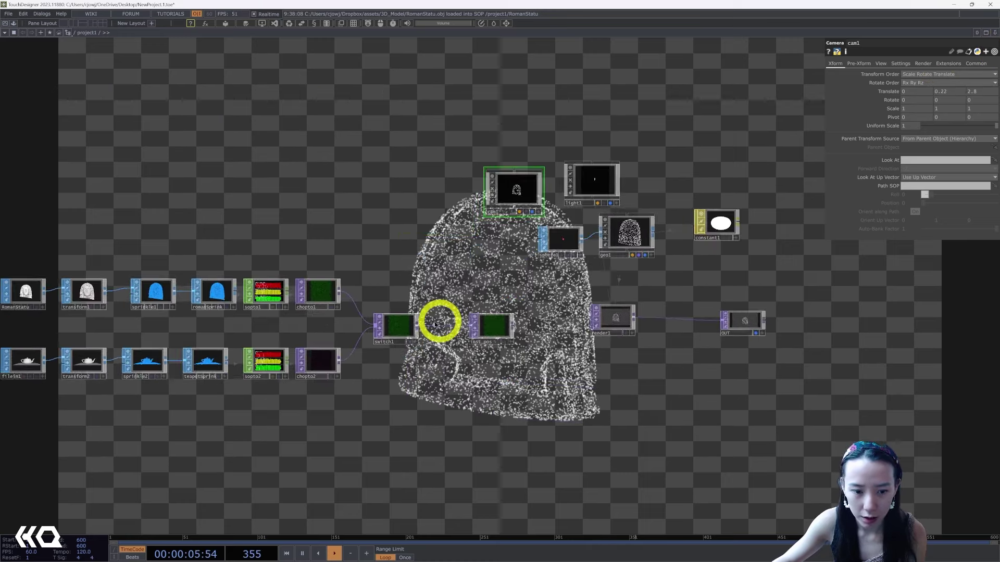
pyautogui.click(413, 327)
pyautogui.click(899, 87)
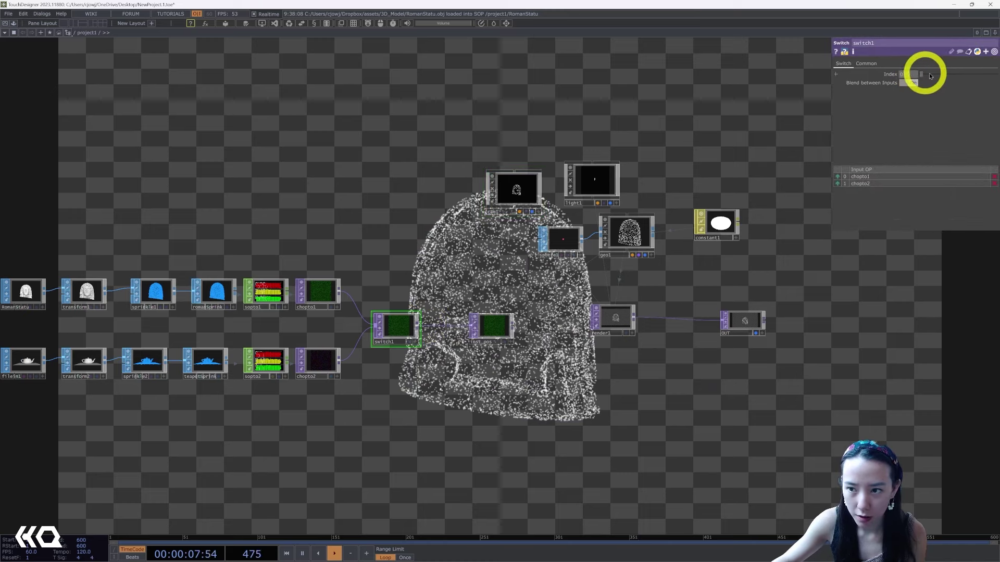
pyautogui.moveTo(925, 77); pyautogui.dragTo(915, 79)
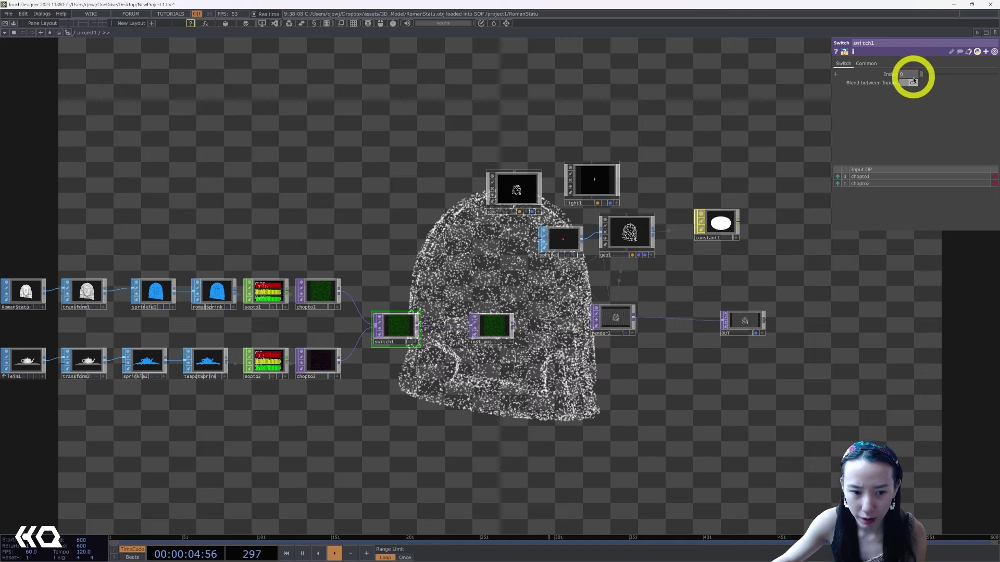
# Try uniform scales of 0.02 and 0.015 on the statue's Transform SOP, and settle on 0.012.
pyautogui.click(86, 292)
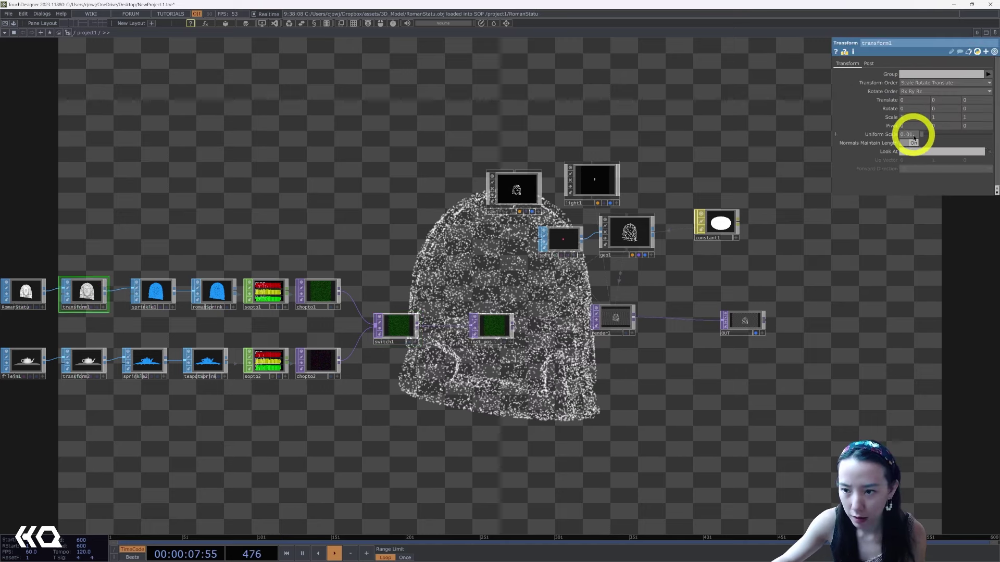
pyautogui.write('2')
pyautogui.press('Return')
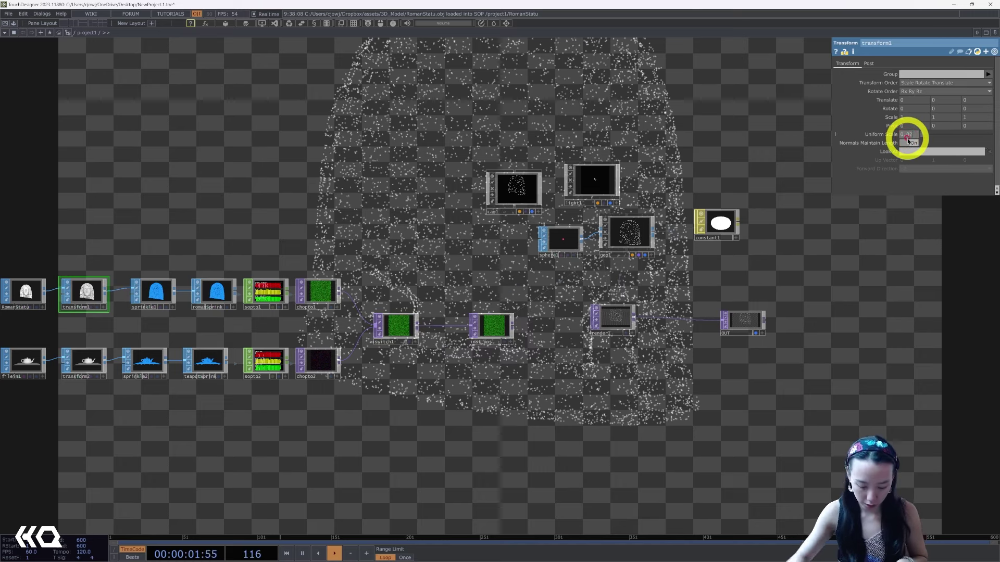
pyautogui.write('0.015')
pyautogui.press('Return')
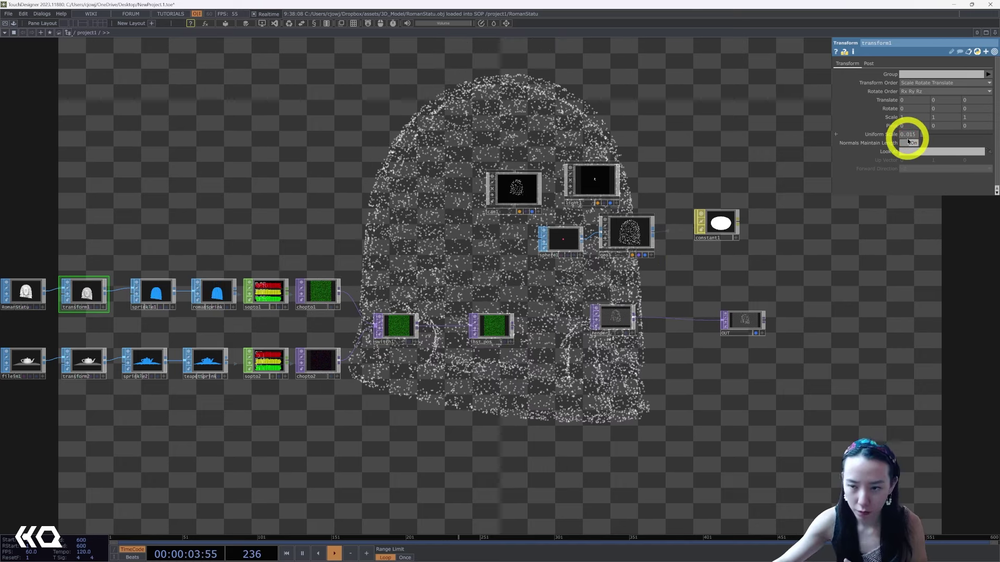
pyautogui.write('0.012')
pyautogui.press('Return')
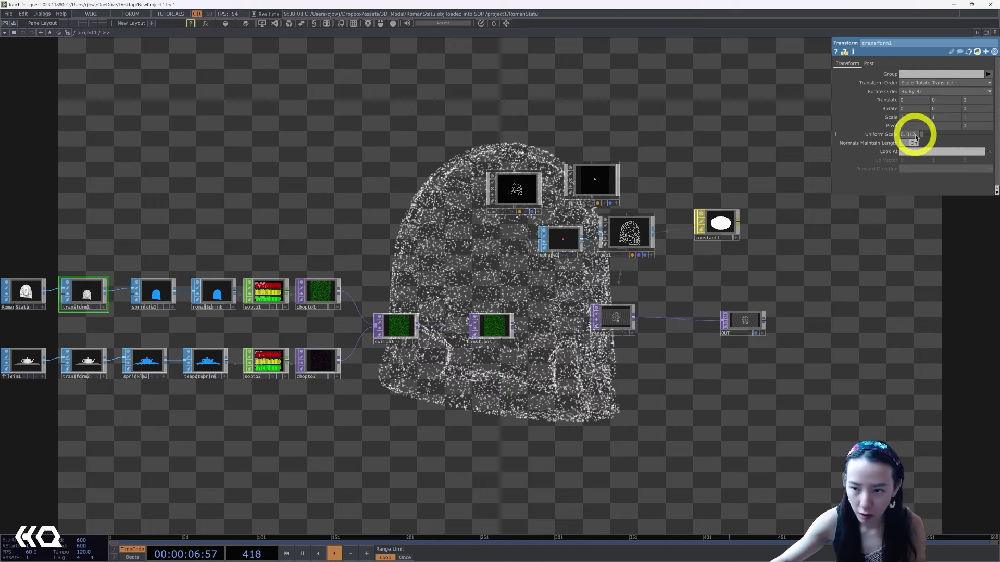
# Raise the teapot's Transform SOP to Translate Y 0.06, checking it through the Switch TOP's index and returning the index to 0.
pyautogui.click(399, 320)
pyautogui.moveTo(922, 74)
pyautogui.mouseDown()
pyautogui.moveTo(932, 76)
pyautogui.moveTo(909, 83)
pyautogui.mouseUp()
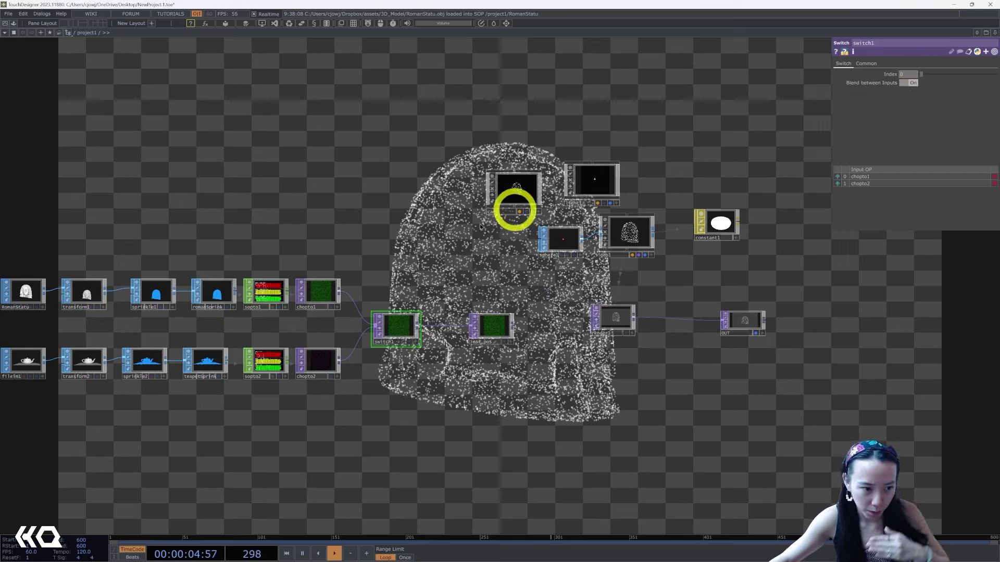
pyautogui.click(84, 360)
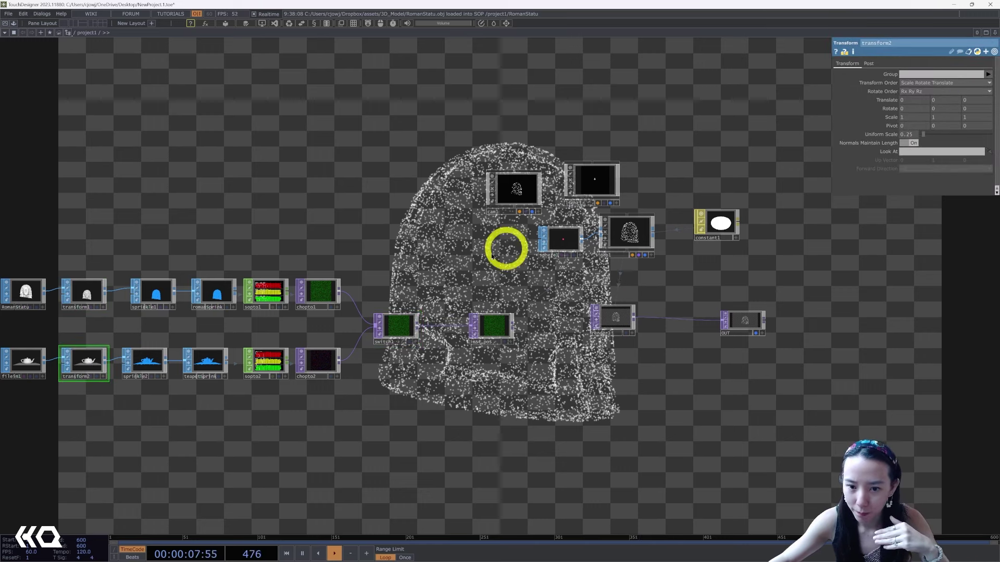
pyautogui.click(397, 327)
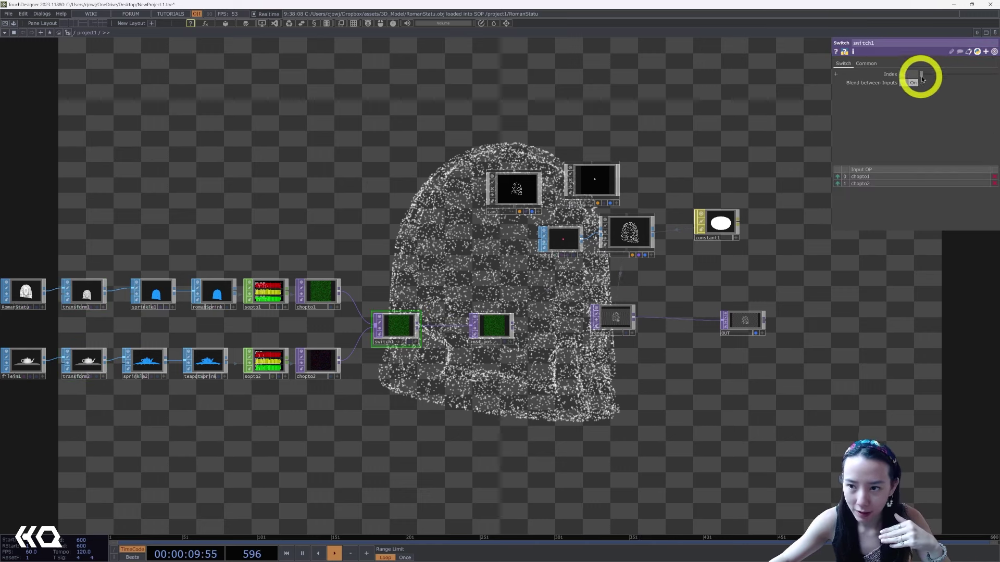
pyautogui.moveTo(921, 74); pyautogui.dragTo(932, 76)
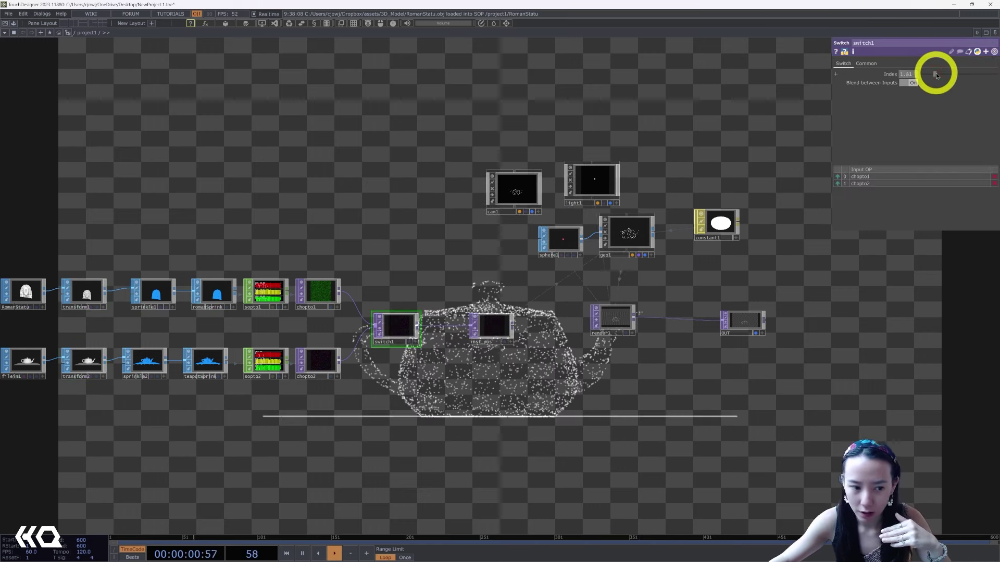
pyautogui.click(100, 360)
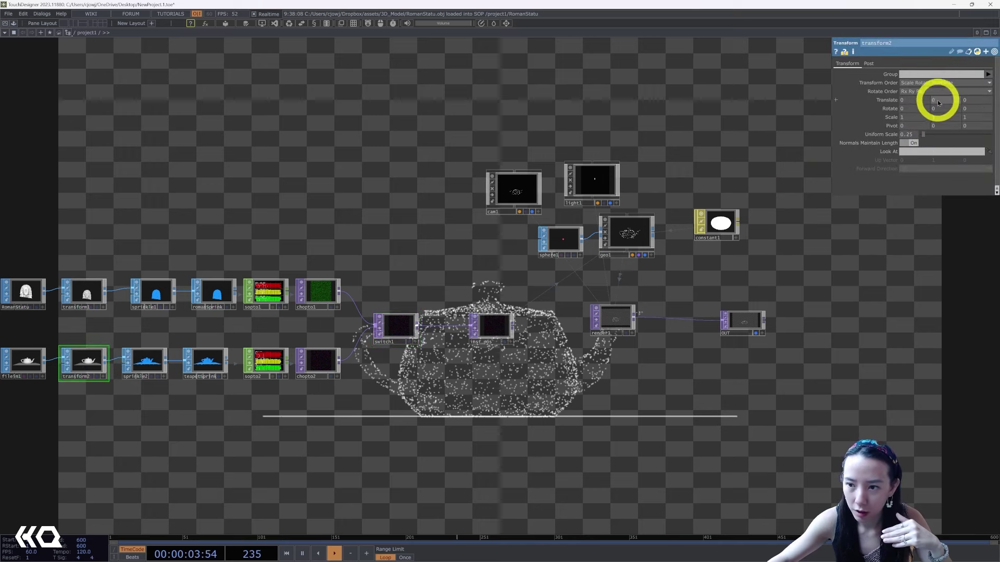
pyautogui.moveTo(937, 100); pyautogui.dragTo(996, 95, button='middle')
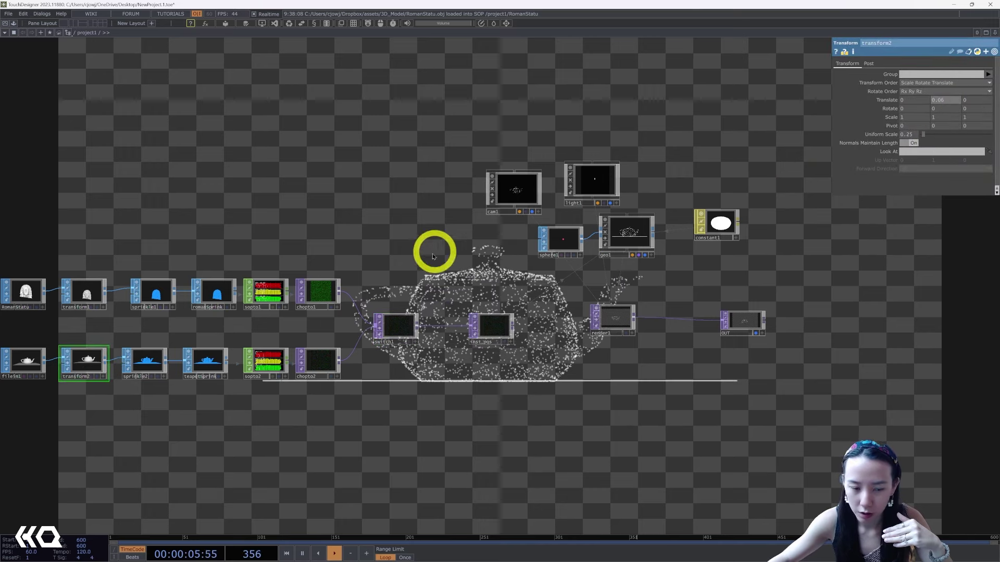
pyautogui.click(399, 327)
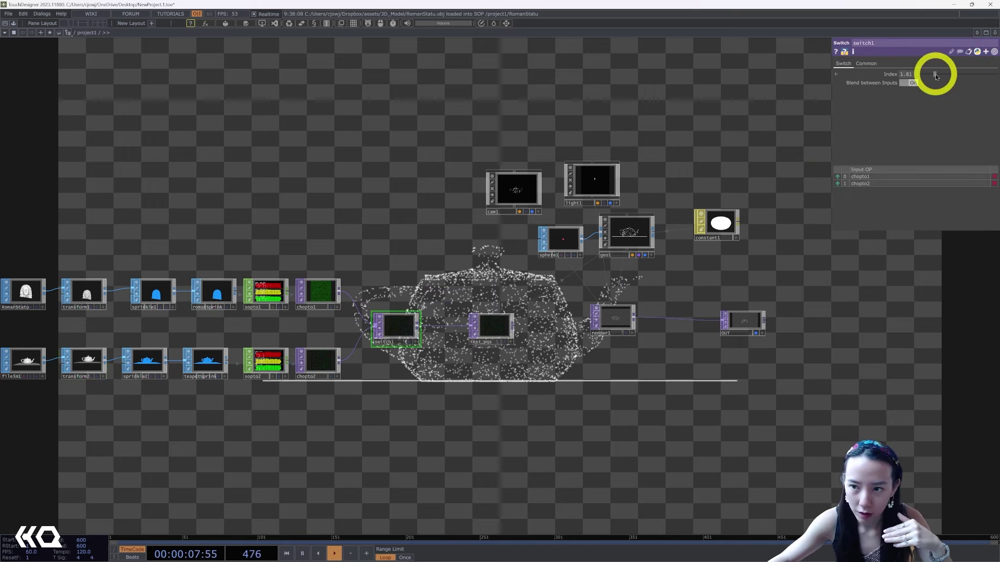
pyautogui.moveTo(936, 74); pyautogui.dragTo(896, 80)
# Insert a Transform TOP between the Render TOP and OUT, with background alpha 1 and Comp Over Background Color on.
pyautogui.moveTo(782, 308); pyautogui.dragTo(708, 354)
pyautogui.scroll(6, 542, 355)
pyautogui.press('Tab')
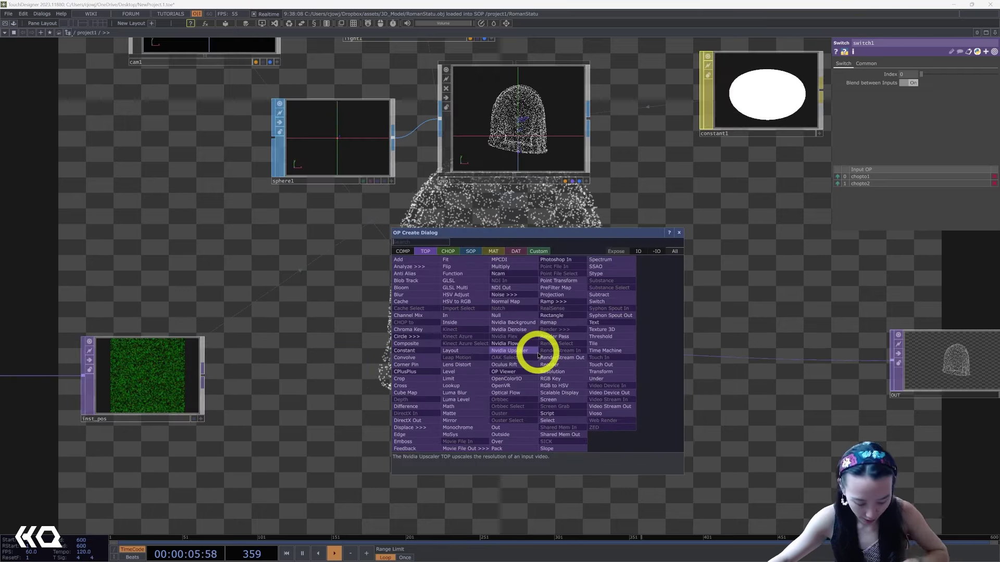
pyautogui.click(601, 372)
pyautogui.click(707, 353)
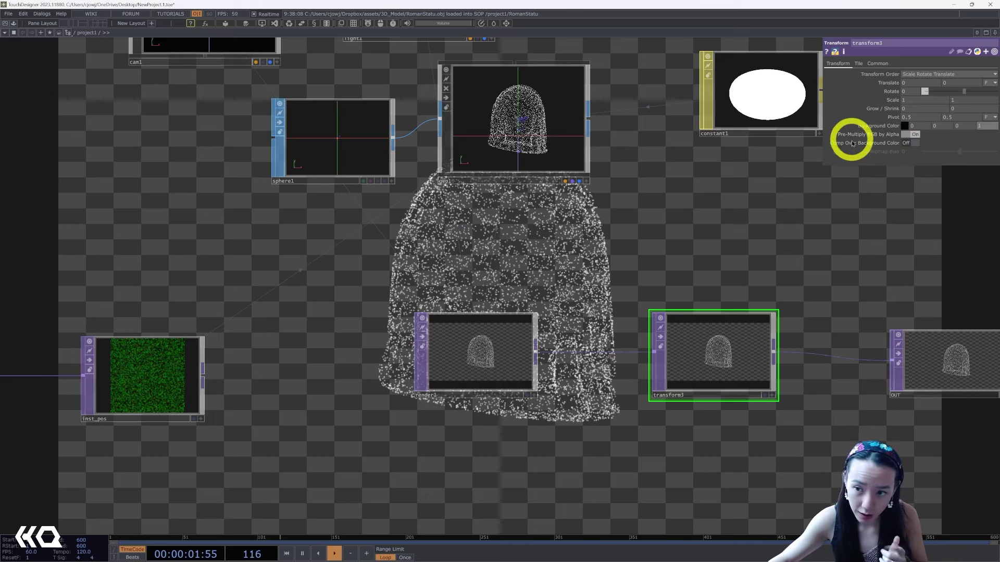
pyautogui.click(911, 144)
# Move the camera, light, geometry, material and render nodes farther along the network, and space inst_pos well away from the Switch TOP.
pyautogui.scroll(-3, 866, 239)
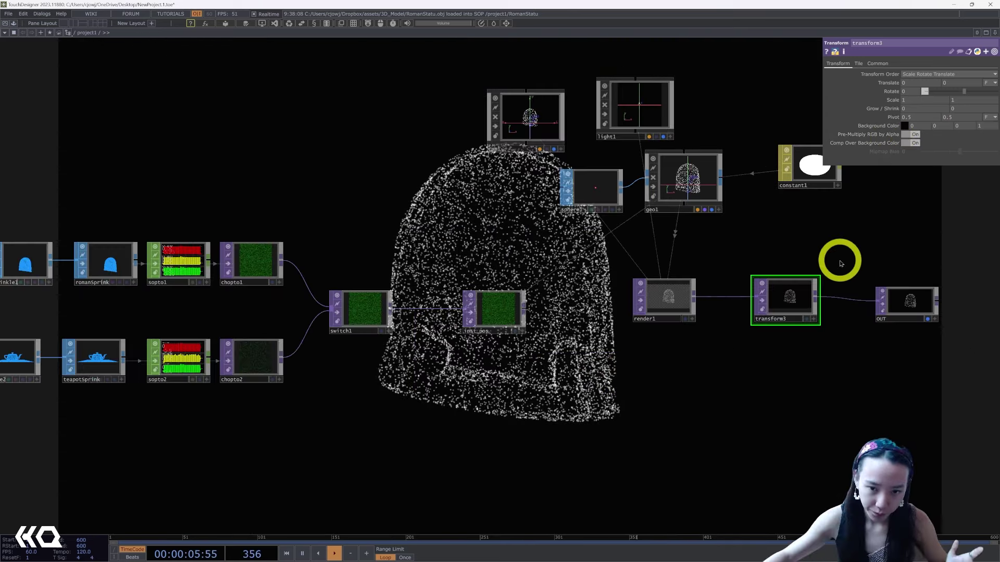
pyautogui.scroll(-5, 840, 263)
pyautogui.moveTo(536, 182); pyautogui.dragTo(747, 310)
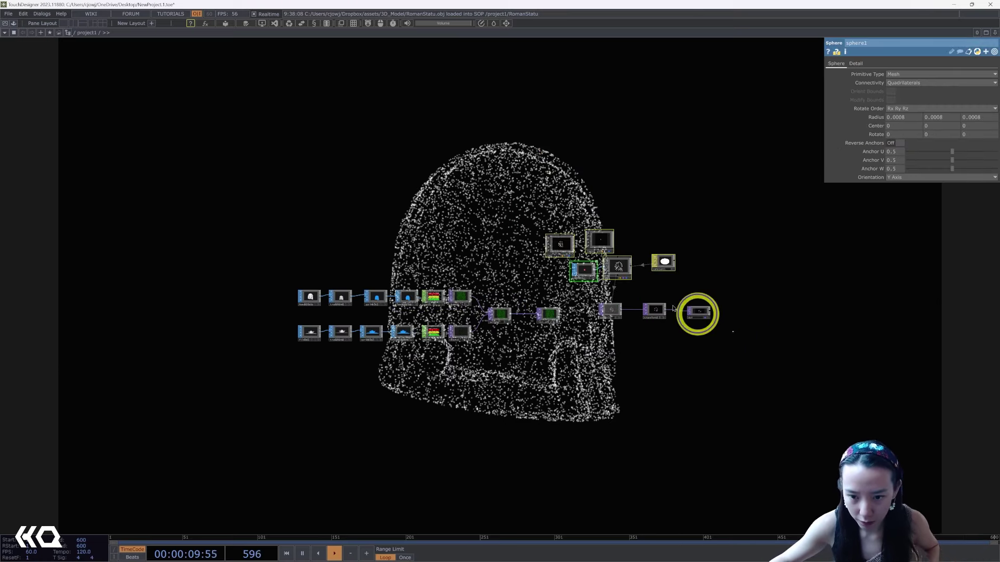
pyautogui.moveTo(643, 295); pyautogui.dragTo(571, 209)
pyautogui.moveTo(562, 244); pyautogui.dragTo(772, 233)
pyautogui.scroll(5, 621, 312)
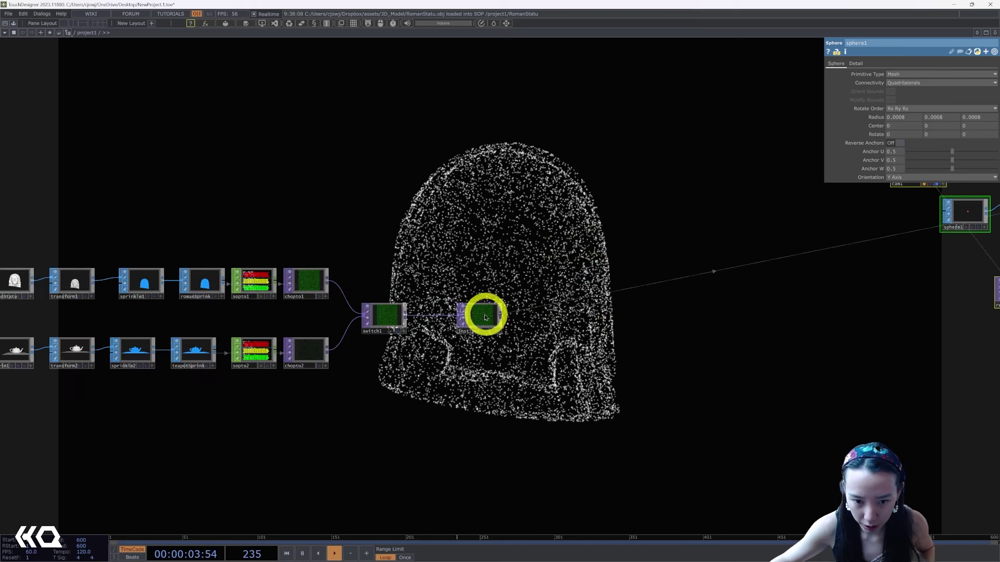
pyautogui.moveTo(485, 317); pyautogui.dragTo(791, 317)
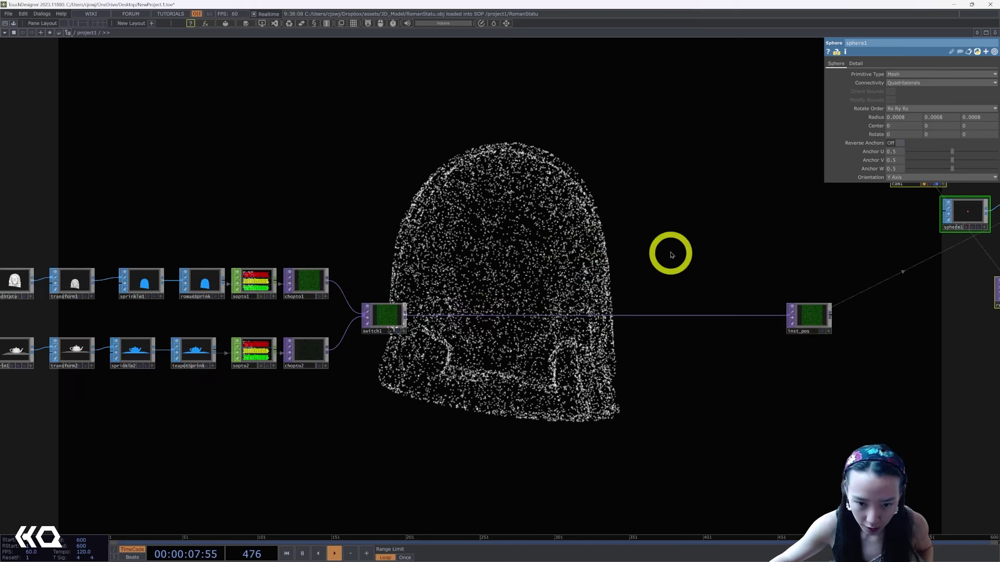
pyautogui.click(627, 321)
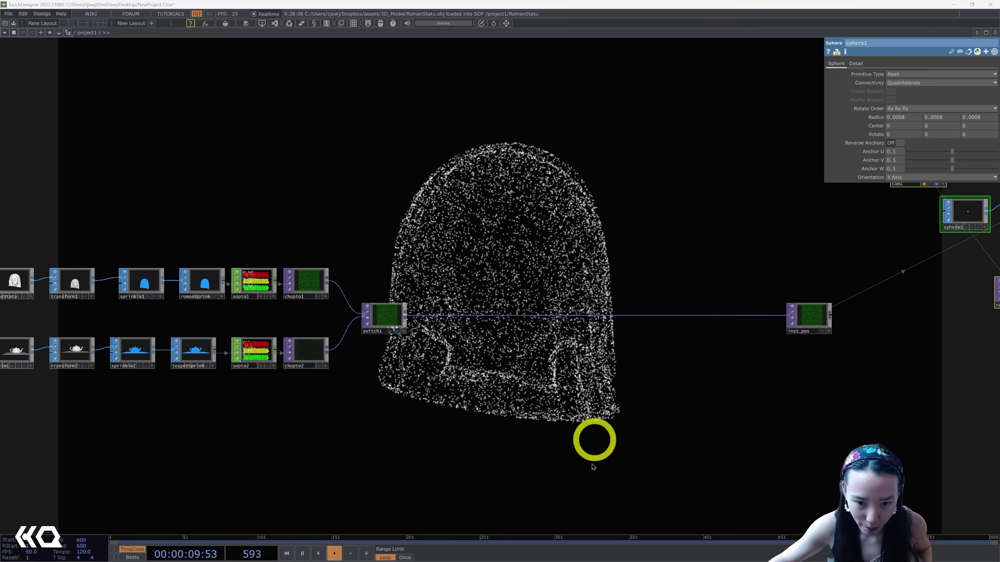
# Insert a Null TOP between the Switch TOP and inst_pos, place it close to the switch, and rename it pointcloudIn.
pyautogui.scroll(3, 511, 384)
pyautogui.scroll(2, 512, 383)
pyautogui.scroll(-3, 511, 376)
pyautogui.moveTo(497, 386); pyautogui.dragTo(450, 421)
pyautogui.rightClick(260, 281)
pyautogui.write('nu')
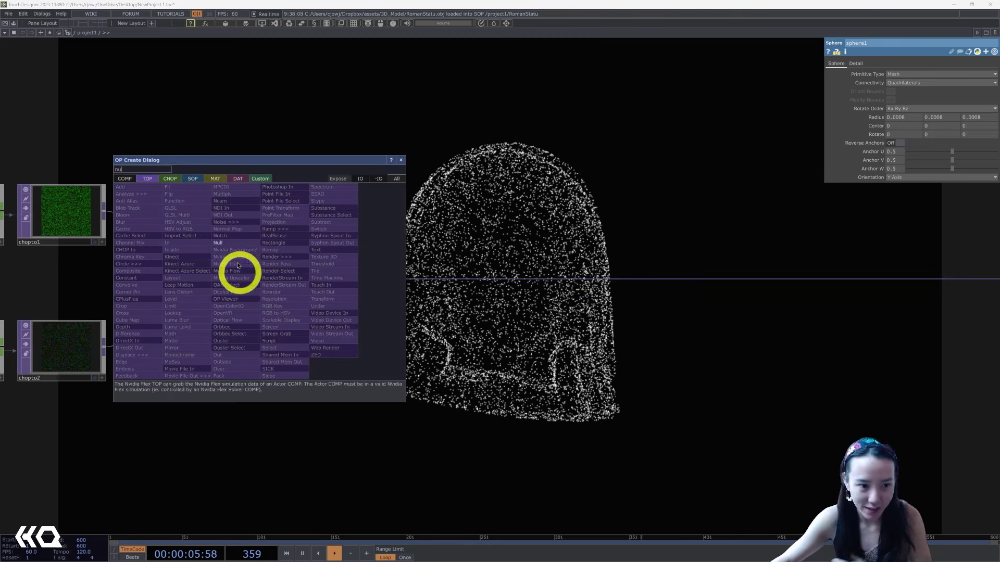
pyautogui.click(223, 243)
pyautogui.click(408, 281)
pyautogui.moveTo(136, 172); pyautogui.dragTo(327, 221)
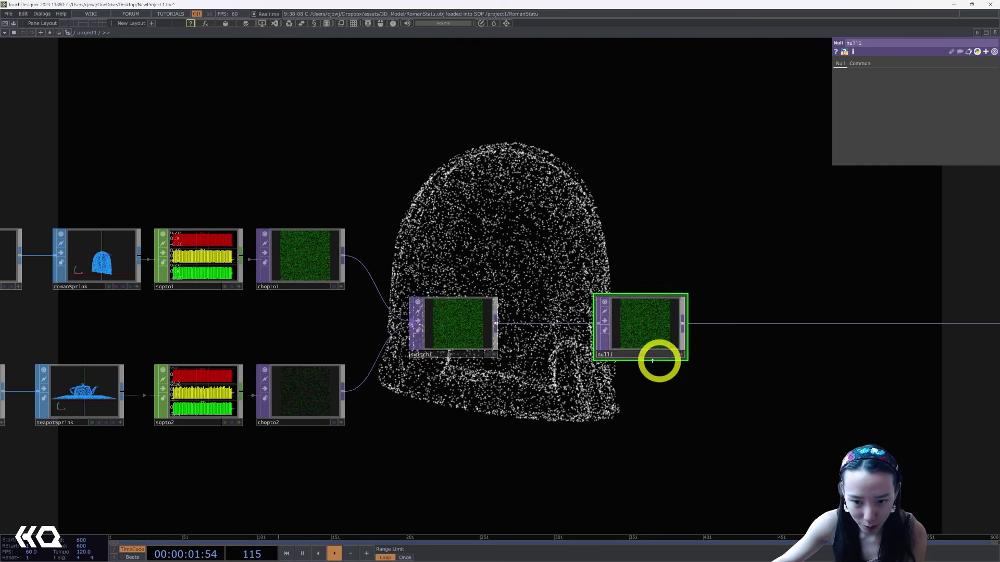
pyautogui.moveTo(654, 335); pyautogui.dragTo(584, 352)
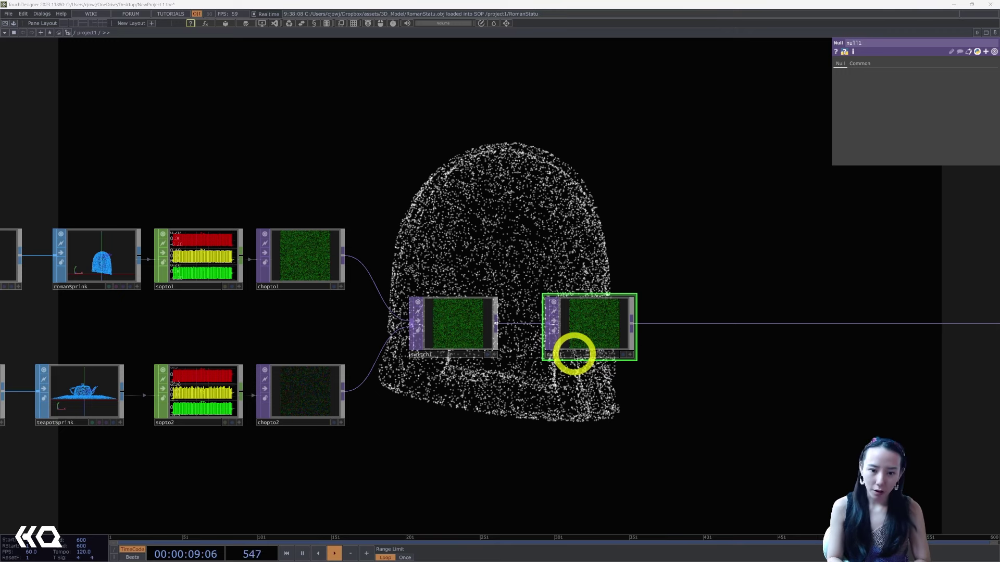
pyautogui.scroll(5, 578, 362)
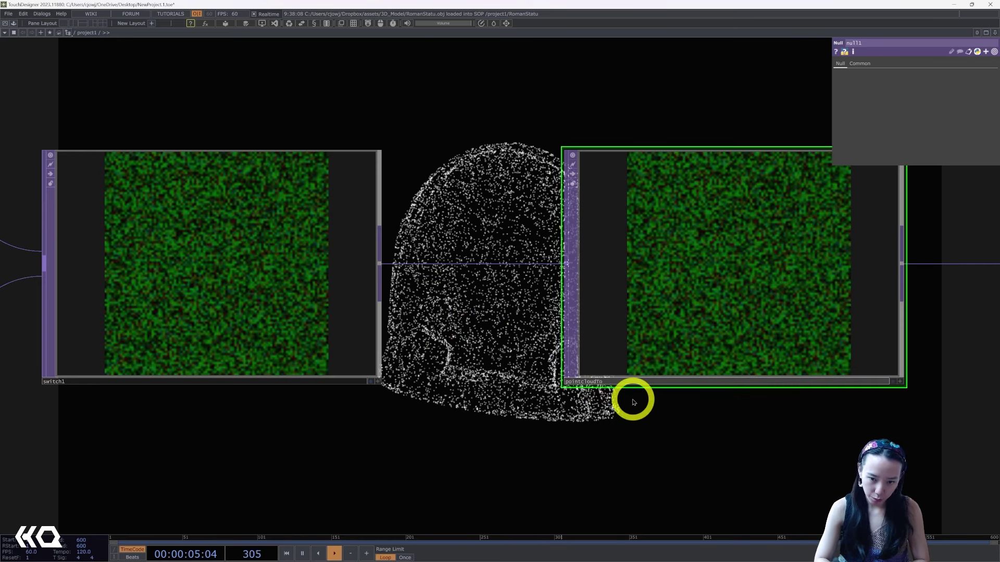
# Finish renaming the Null TOP after the Switch TOP as pointcloudTop.
pyautogui.write('p')
pyautogui.press('Return')
pyautogui.scroll(-2, 620, 446)
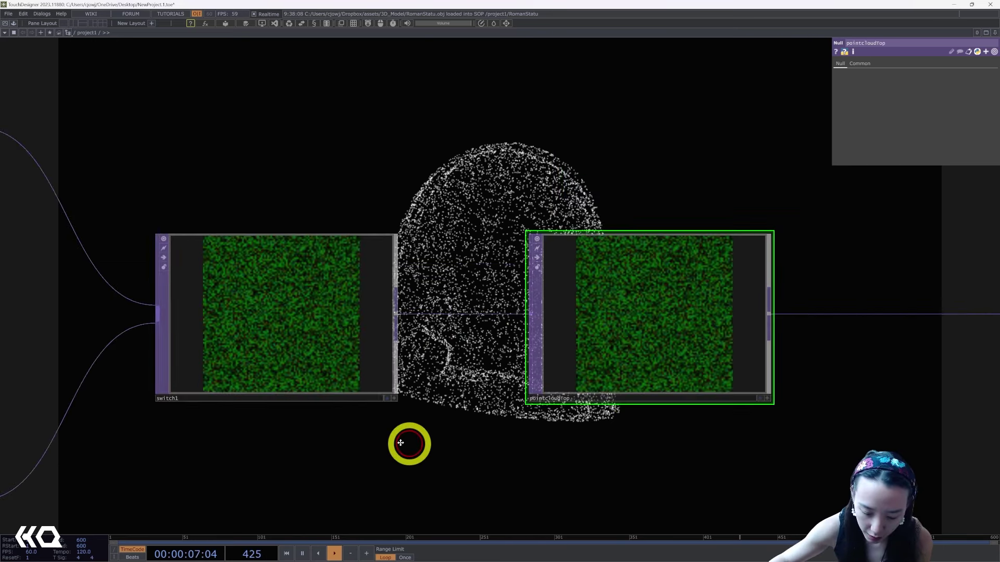
# Insert a Feedback TOP between pointcloudTop and inst_pos, placed just after pointcloudTop.
pyautogui.moveTo(391, 442); pyautogui.dragTo(319, 438)
pyautogui.scroll(-4, 319, 438)
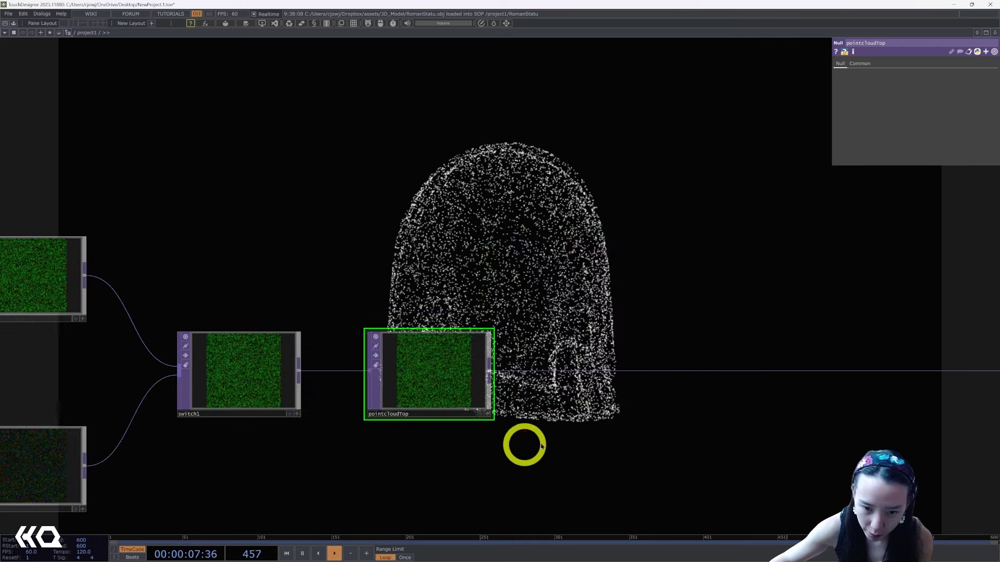
pyautogui.rightClick(492, 370)
pyautogui.write('feed')
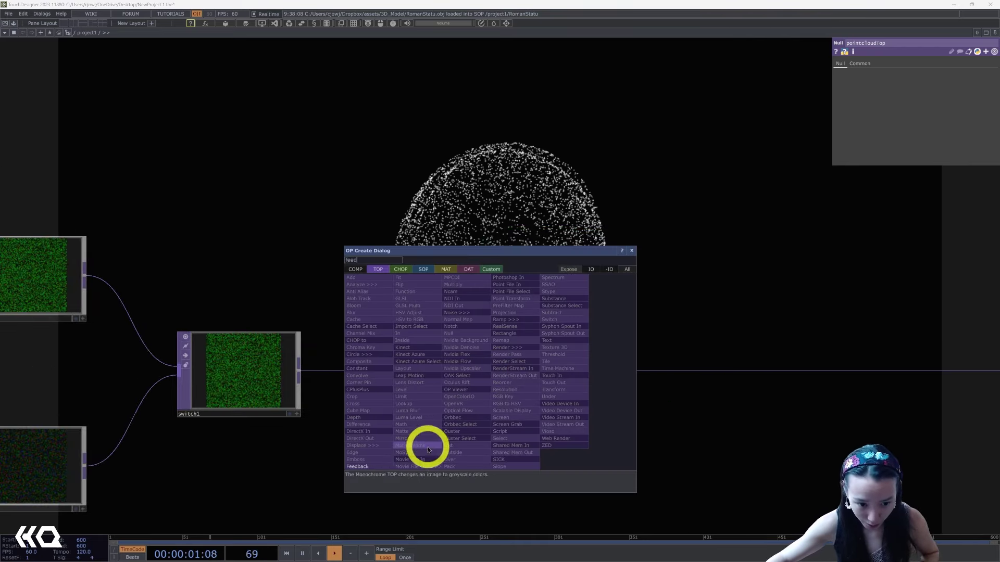
pyautogui.click(359, 467)
pyautogui.click(594, 357)
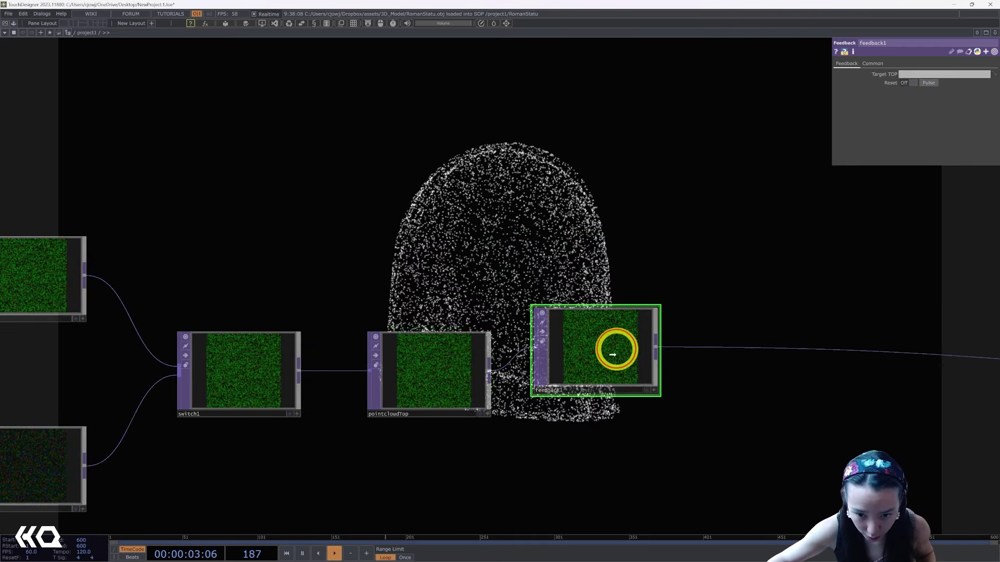
# Insert a Noise TOP between the Feedback TOP and inst_pos, and connect the Feedback TOP to its second input as well.
pyautogui.moveTo(752, 420); pyautogui.dragTo(619, 440)
pyautogui.scroll(2, 609, 424)
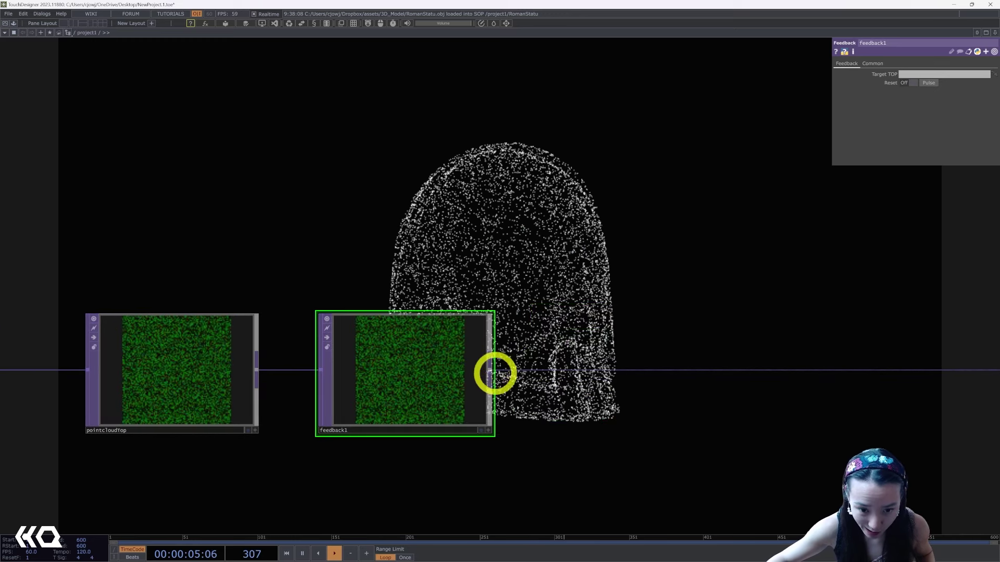
pyautogui.rightClick(490, 371)
pyautogui.write('noise')
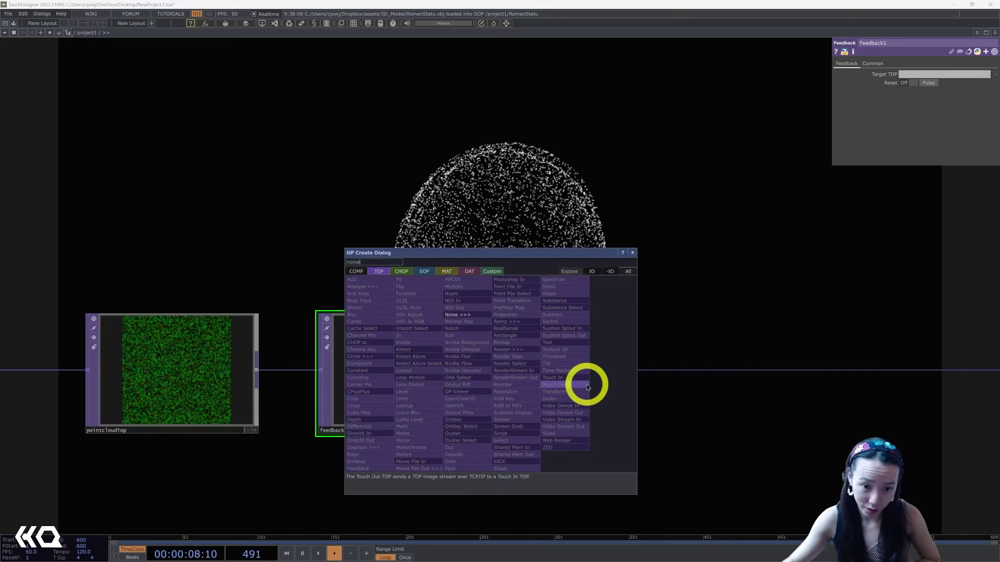
pyautogui.click(455, 314)
pyautogui.click(700, 453)
pyautogui.scroll(-3, 560, 292)
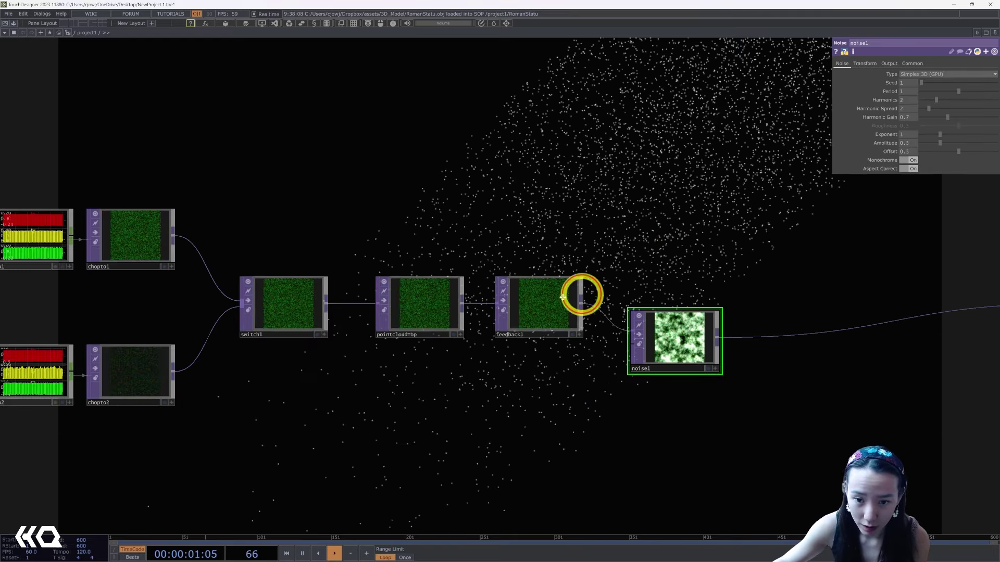
pyautogui.scroll(3, 580, 417)
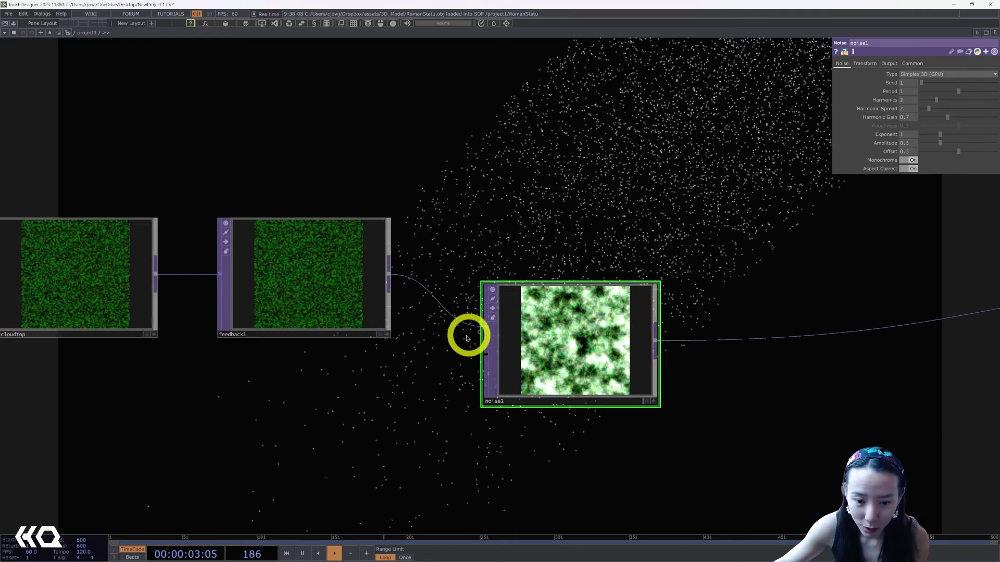
pyautogui.moveTo(388, 276); pyautogui.dragTo(488, 355)
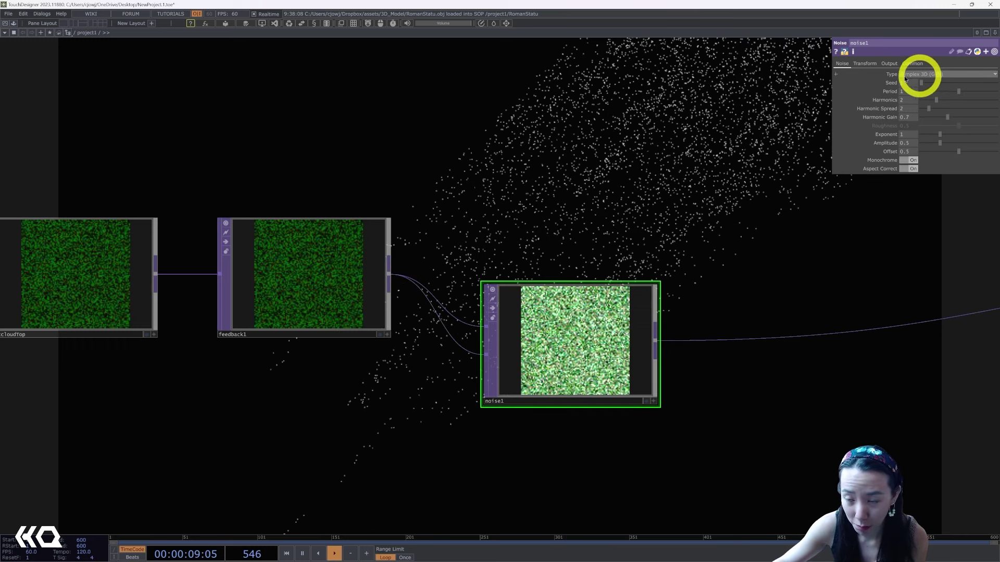
# Set the Noise TOP's type to Perlin 3D (GPU) and its Amplitude to 0.01.
pyautogui.click(924, 76)
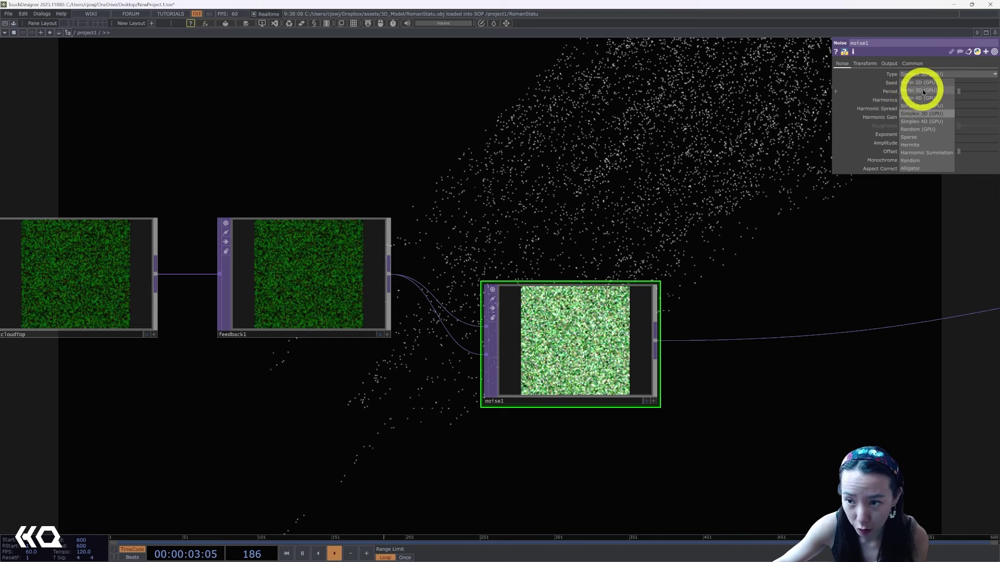
pyautogui.click(928, 91)
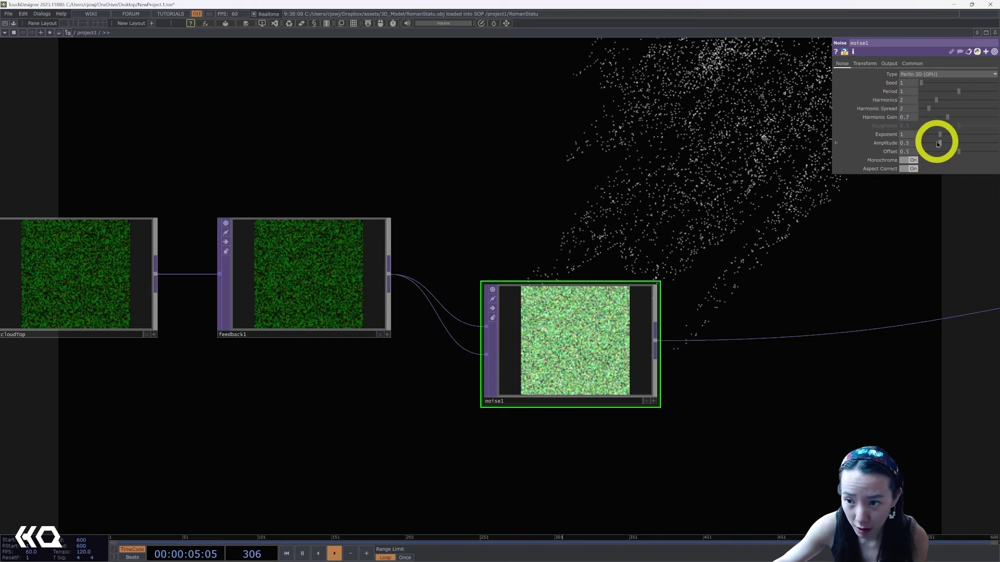
pyautogui.moveTo(938, 144); pyautogui.dragTo(923, 145)
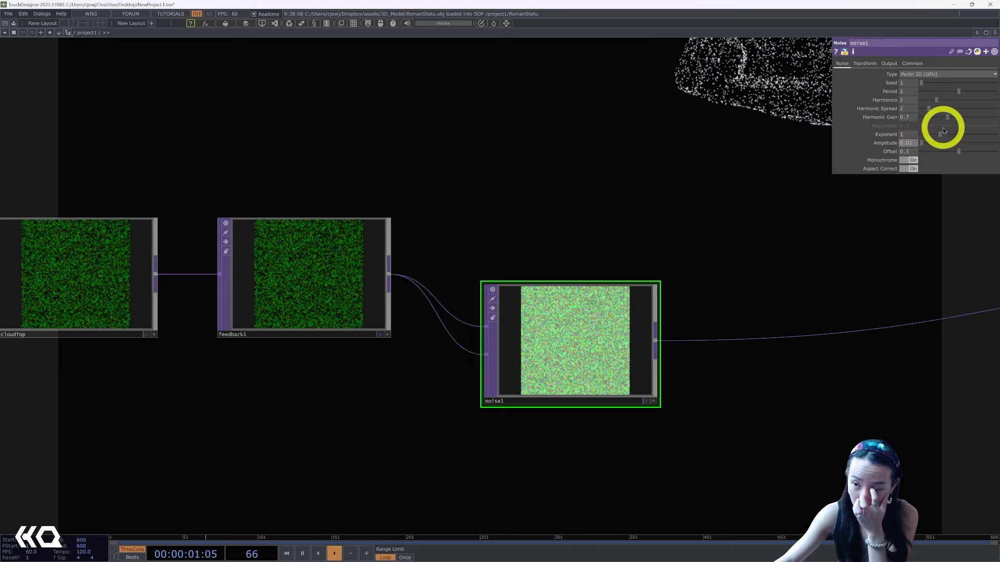
# Set the Noise TOP's Period to 7 and its Harmonic Gain to 0.72.
pyautogui.click(911, 91)
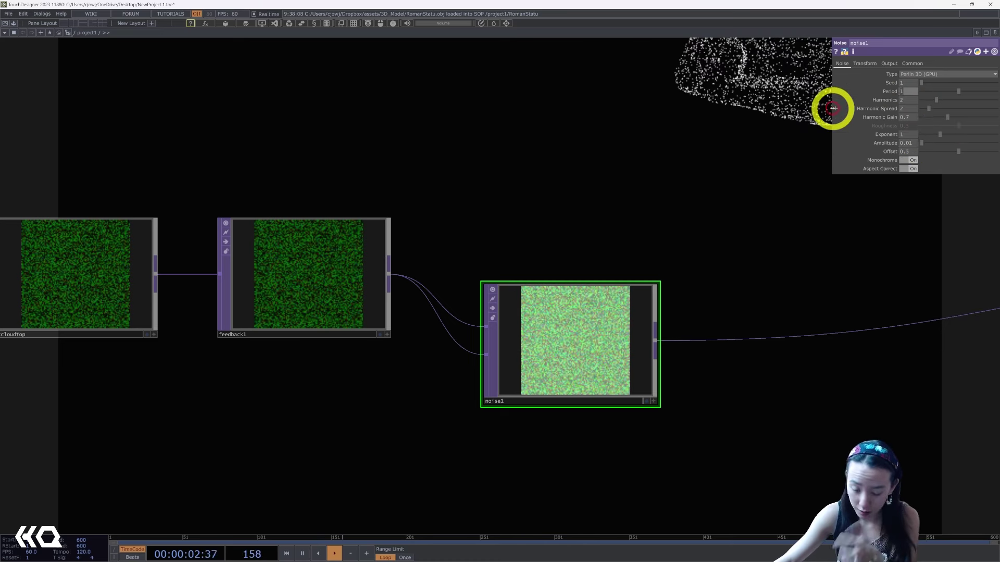
pyautogui.write('7')
pyautogui.click(738, 144)
pyautogui.moveTo(769, 153); pyautogui.dragTo(723, 194)
pyautogui.moveTo(947, 117); pyautogui.dragTo(950, 119)
pyautogui.scroll(-5, 738, 140)
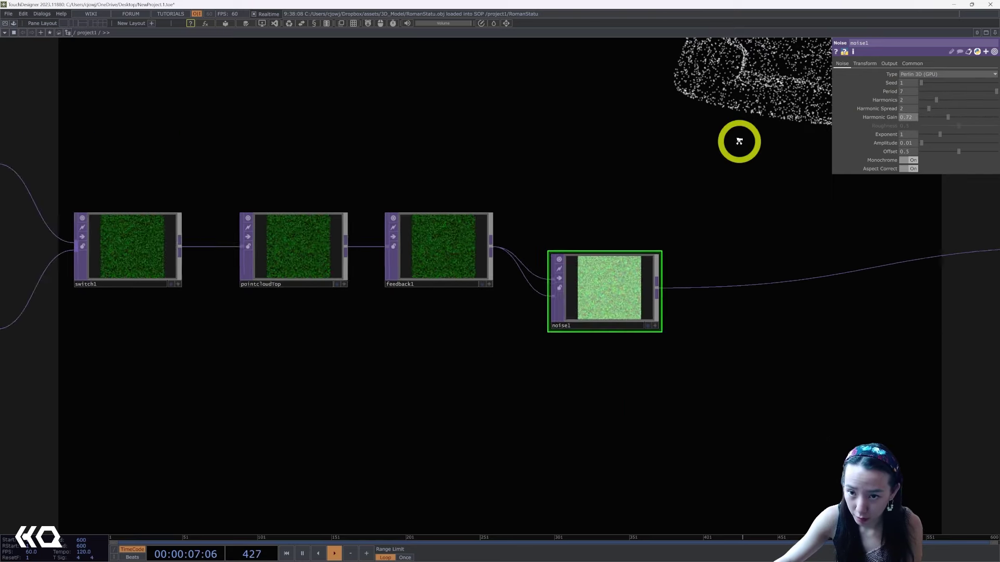
pyautogui.moveTo(713, 148); pyautogui.dragTo(676, 193)
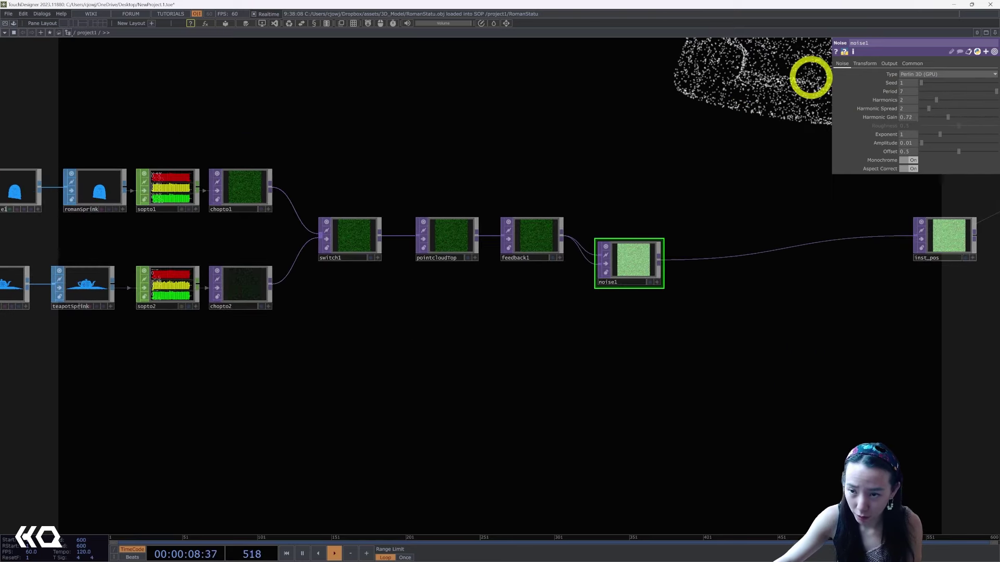
# Animate the Noise TOP's Translate Z with the expression absTime.frame*.001.
pyautogui.click(869, 67)
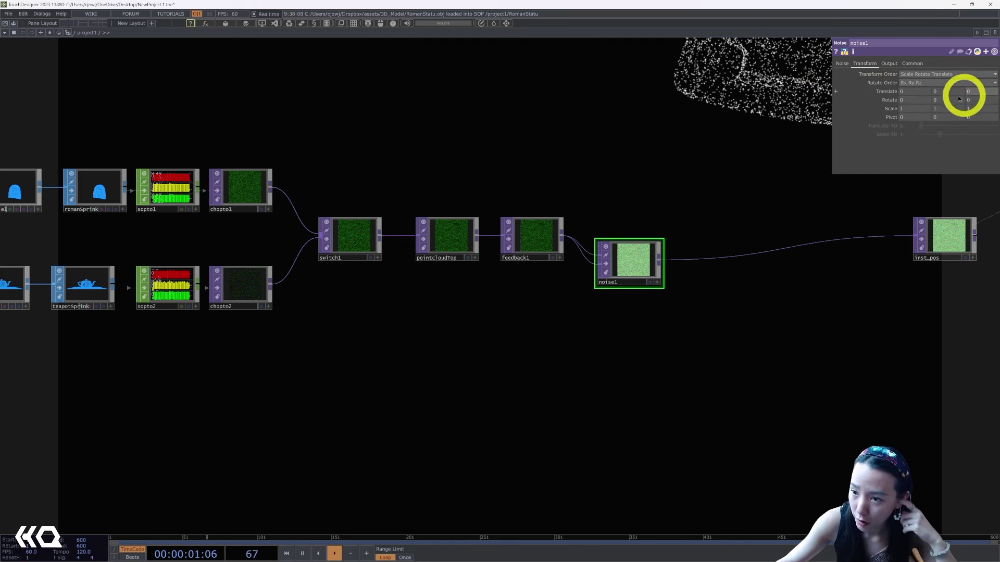
pyautogui.click(880, 92)
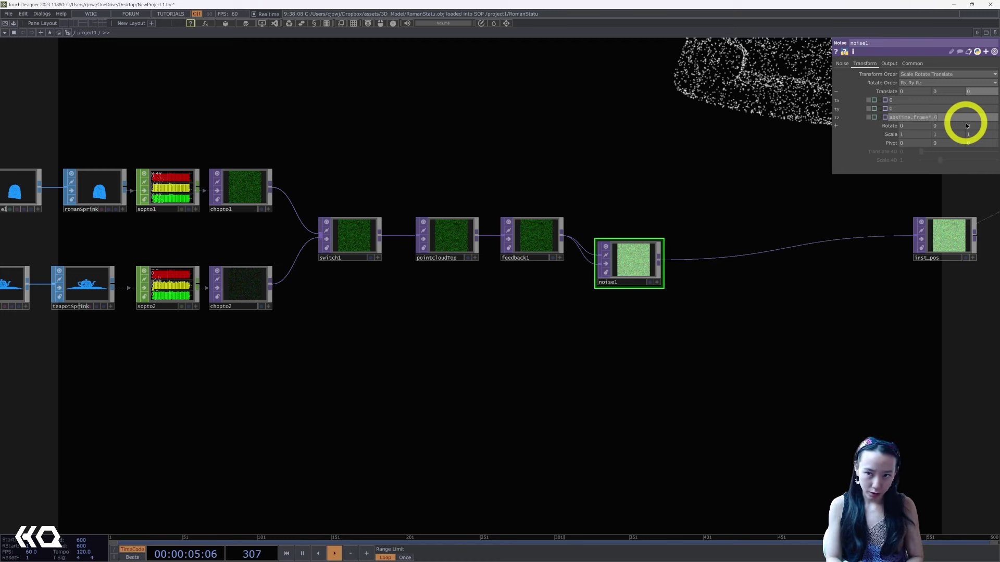
pyautogui.write('1')
pyautogui.press('Return')
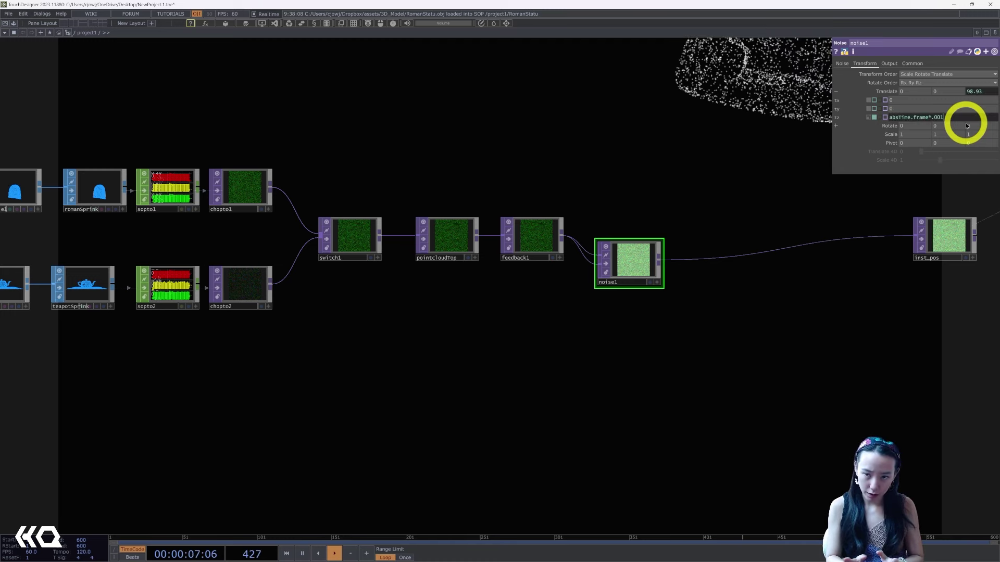
# Move the Noise TOP slightly lower in the network, below the level of the Feedback TOP and inst_pos.
pyautogui.scroll(-3, 864, 286)
pyautogui.moveTo(789, 337); pyautogui.dragTo(736, 378)
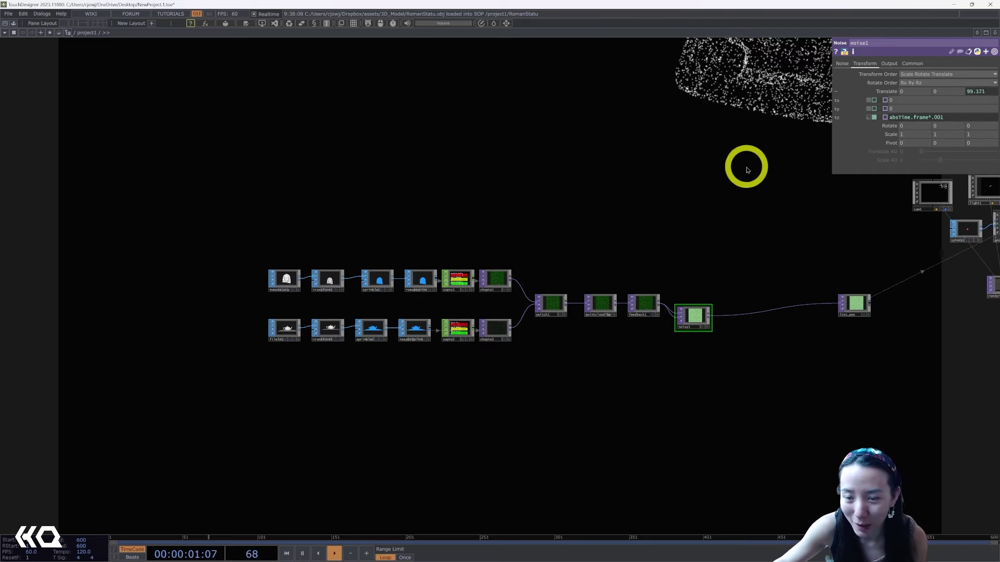
pyautogui.moveTo(710, 200); pyautogui.dragTo(564, 269)
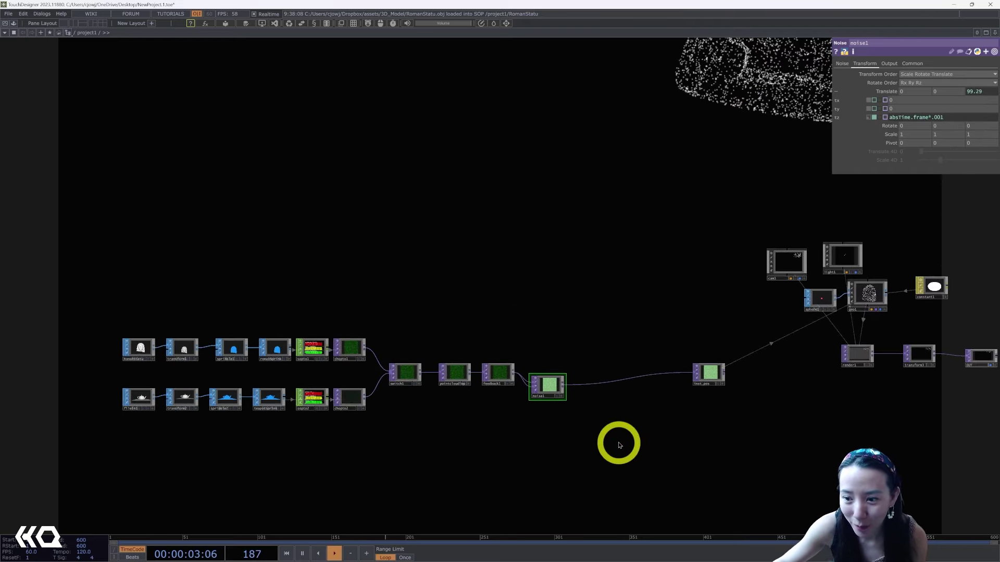
pyautogui.scroll(3, 618, 440)
pyautogui.scroll(2, 622, 432)
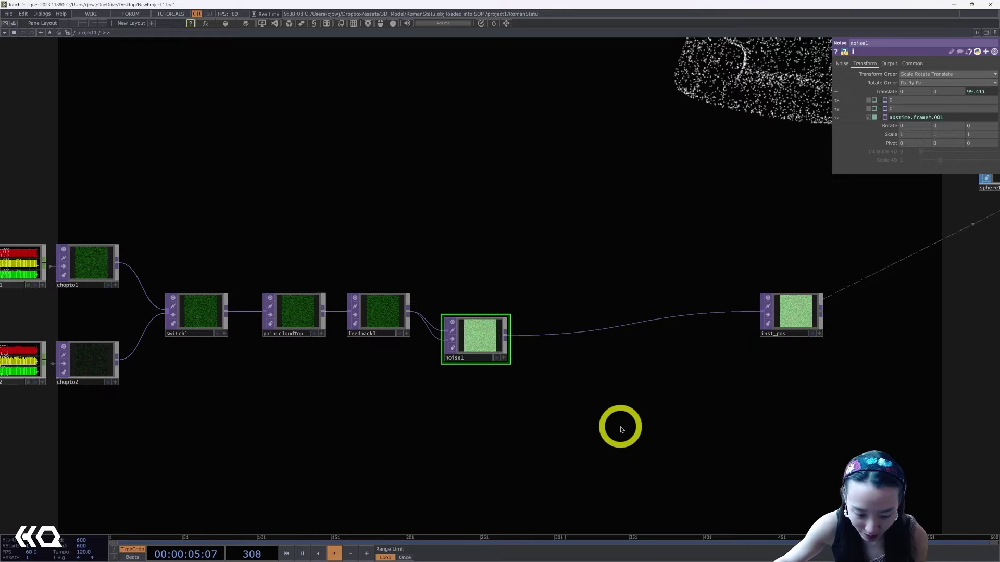
pyautogui.scroll(6, 620, 426)
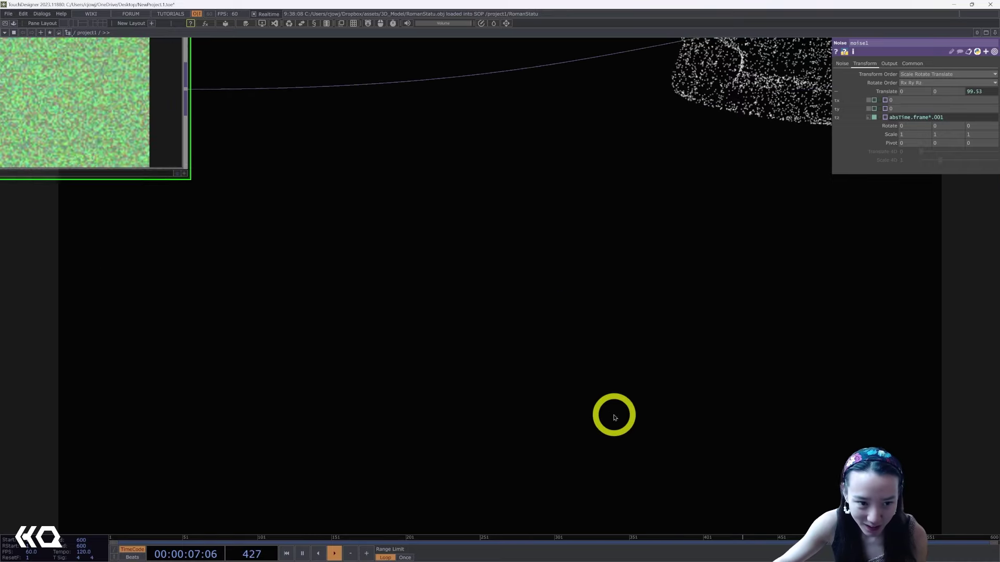
pyautogui.scroll(-5, 612, 432)
pyautogui.moveTo(441, 349); pyautogui.dragTo(450, 361)
# Copy the absTime.frame*.001 expression from Translate Z into the Noise TOP's Translate X and Y.
pyautogui.click(940, 248)
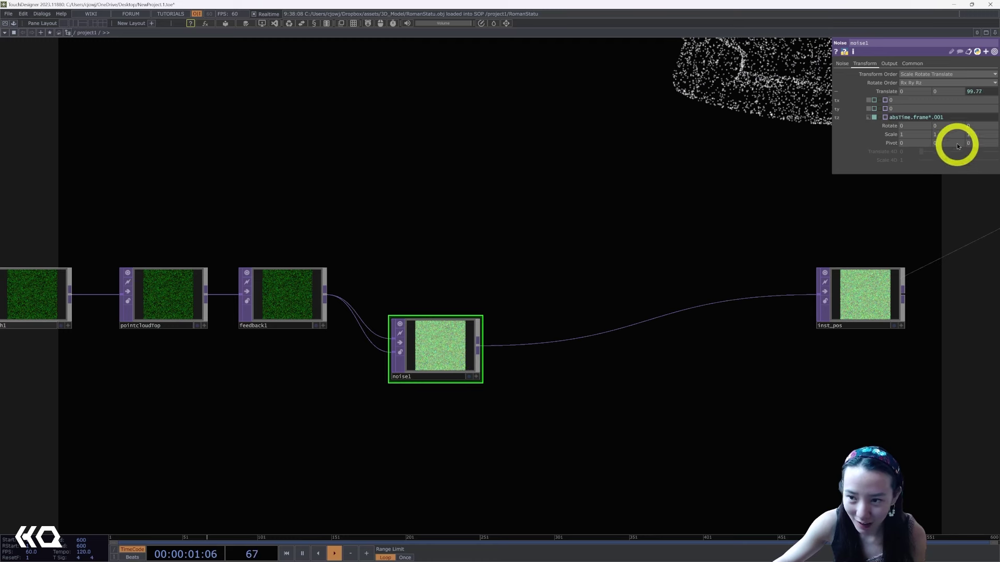
pyautogui.moveTo(954, 122); pyautogui.dragTo(903, 101)
pyautogui.hotkey('ctrl', 'c')
pyautogui.click(898, 101)
pyautogui.hotkey('ctrl', 'v')
pyautogui.click(893, 109)
pyautogui.hotkey('ctrl', 'v')
pyautogui.click(781, 137)
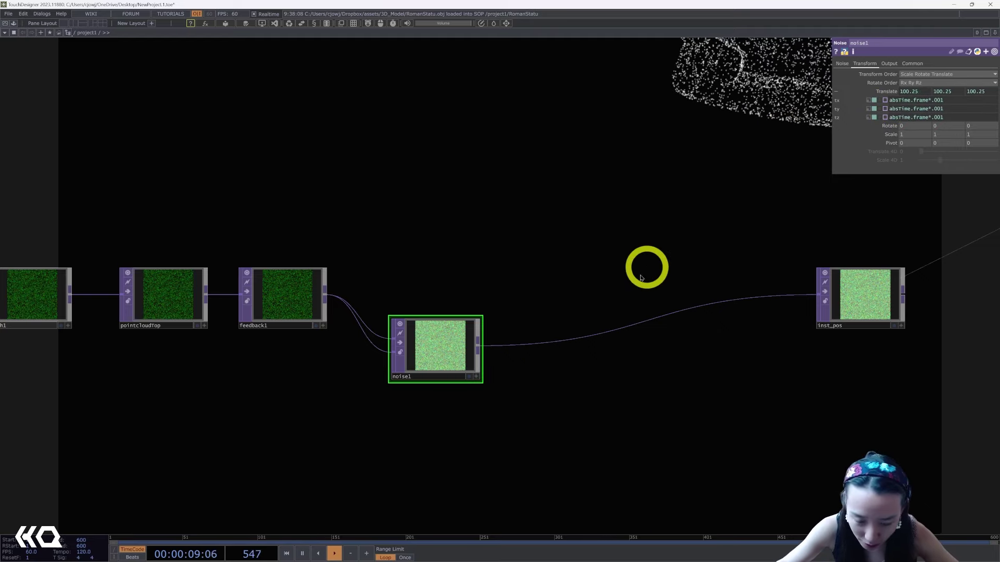
# Create an Add TOP in the space between the Noise TOP and inst_pos.
pyautogui.doubleClick(517, 323)
pyautogui.write('add')
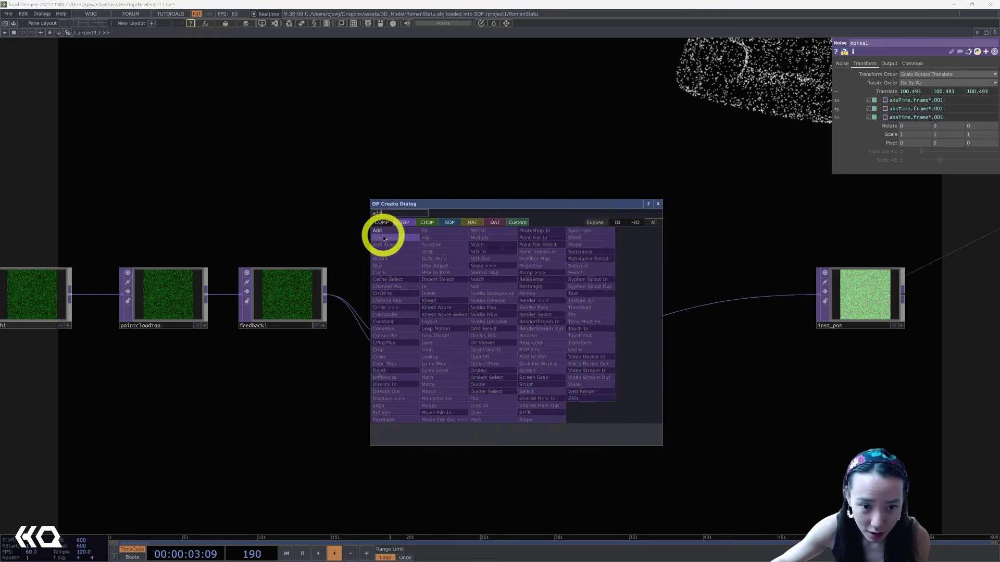
pyautogui.press('Return')
pyautogui.click(592, 292)
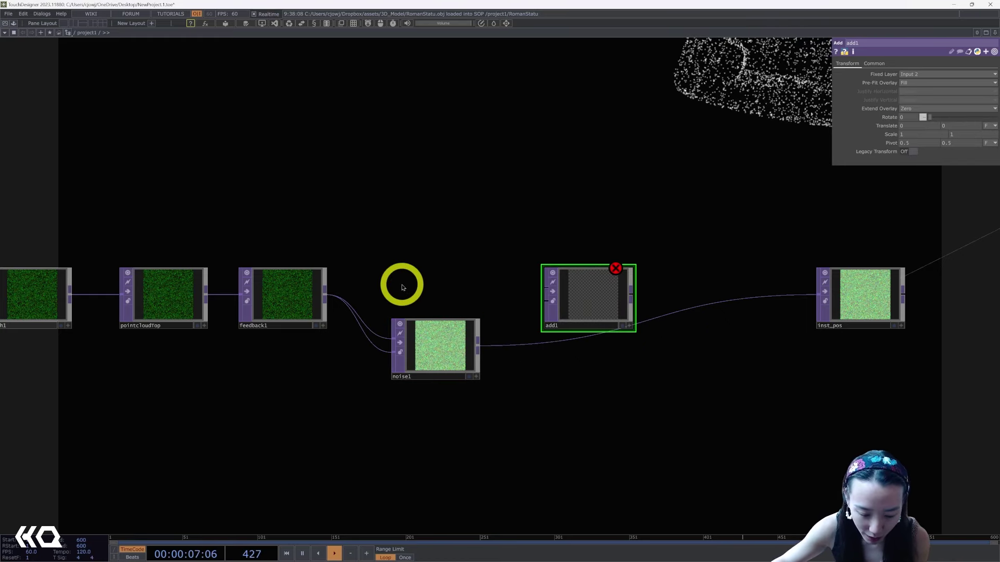
# Wire pointcloudTop and the Noise TOP into the Add TOP ahead of inst_pos, and link inst_pos back to the lowered Feedback TOP.
pyautogui.moveTo(273, 295); pyautogui.dragTo(272, 346)
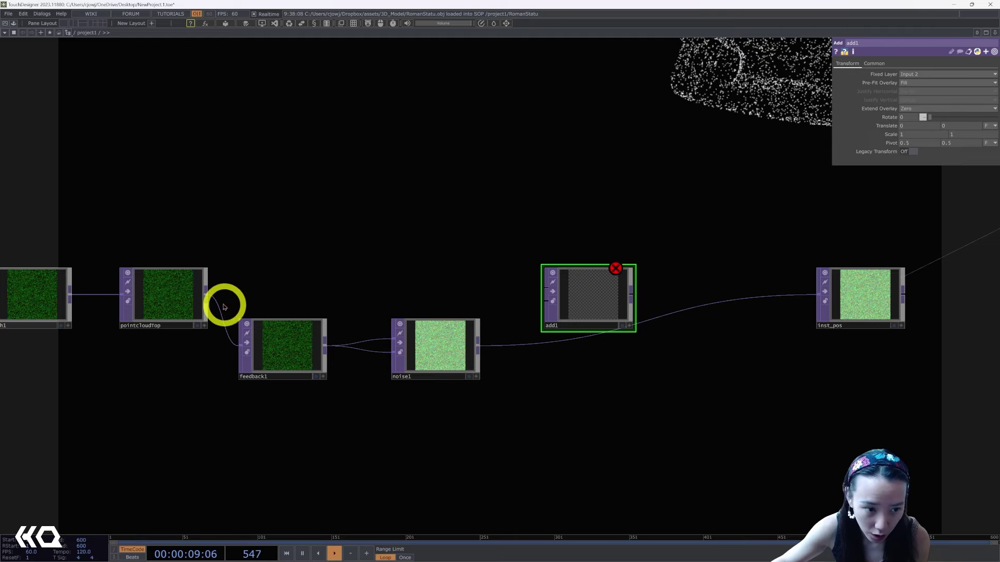
pyautogui.moveTo(207, 295); pyautogui.dragTo(554, 286)
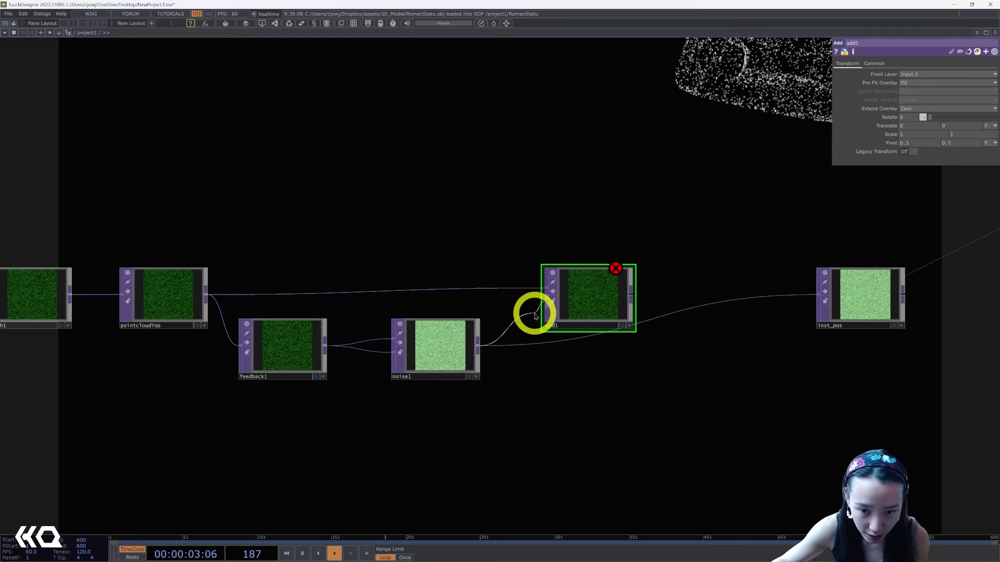
pyautogui.moveTo(535, 316); pyautogui.dragTo(696, 311)
pyautogui.moveTo(877, 297); pyautogui.dragTo(775, 295)
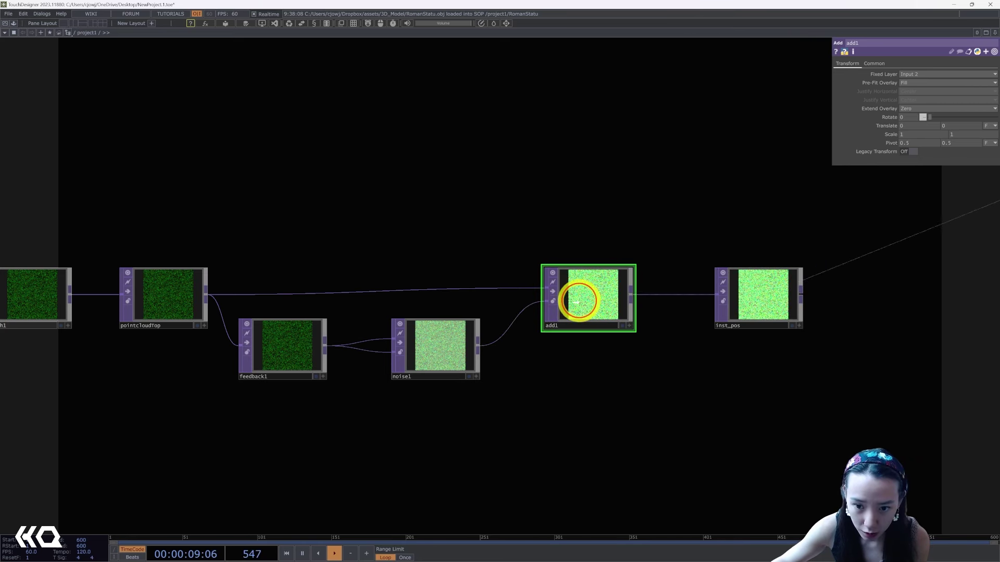
pyautogui.moveTo(576, 303); pyautogui.dragTo(582, 327)
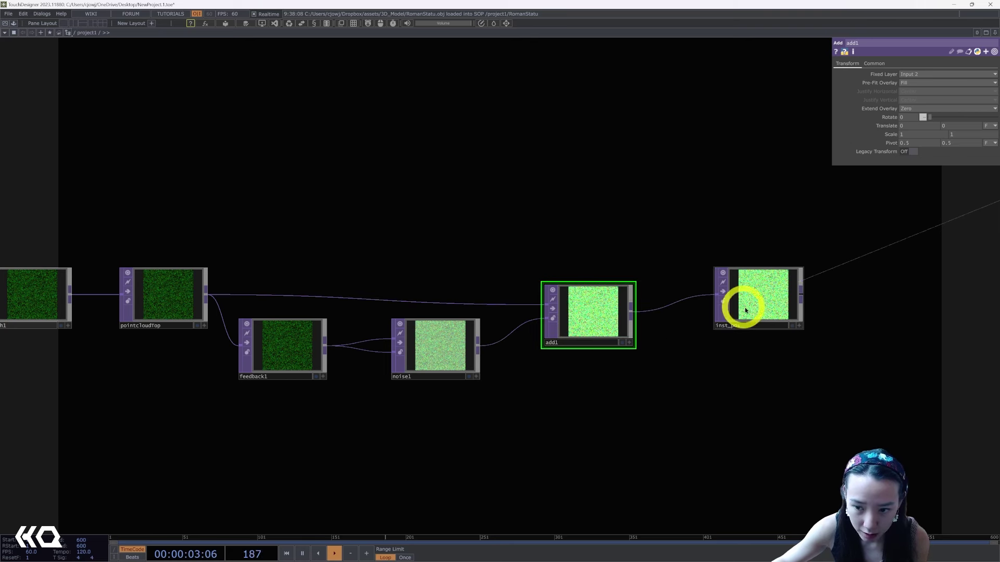
pyautogui.moveTo(800, 295); pyautogui.dragTo(308, 350)
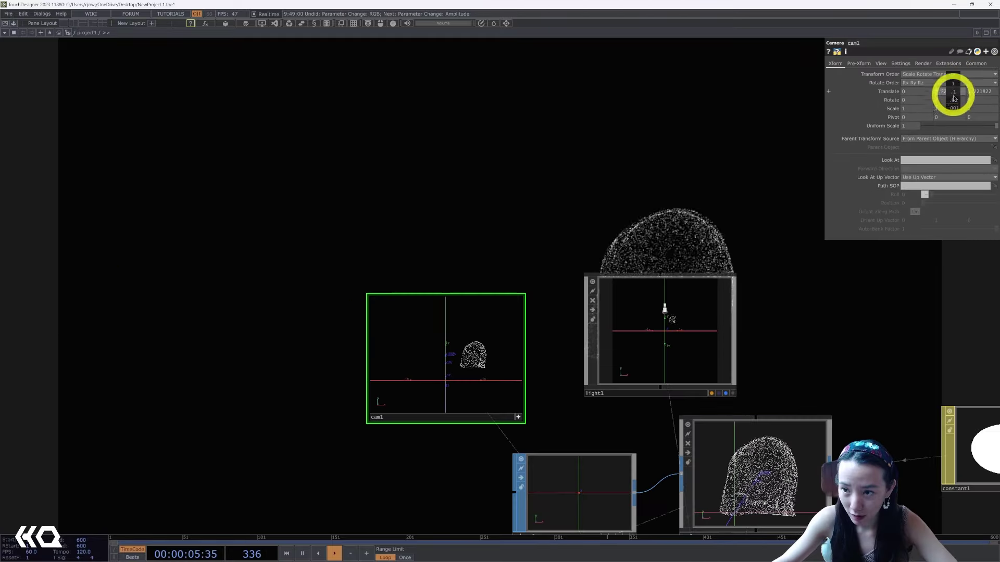
# Reframe the point cloud by setting the camera's Translate to about 0.51, 0.82, 3.62.
pyautogui.moveTo(999, 101)
pyautogui.mouseDown()
pyautogui.moveTo(838, 107)
pyautogui.moveTo(984, 94)
pyautogui.moveTo(984, 102)
pyautogui.mouseUp()
pyautogui.moveTo(985, 102); pyautogui.dragTo(2, 115, button='middle')
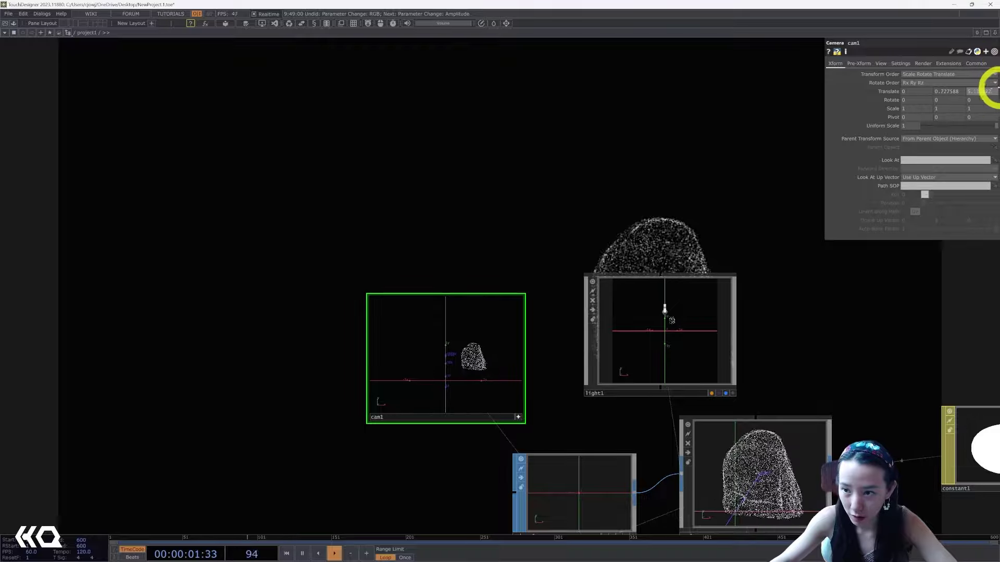
pyautogui.moveTo(976, 95); pyautogui.dragTo(975, 95, button='middle')
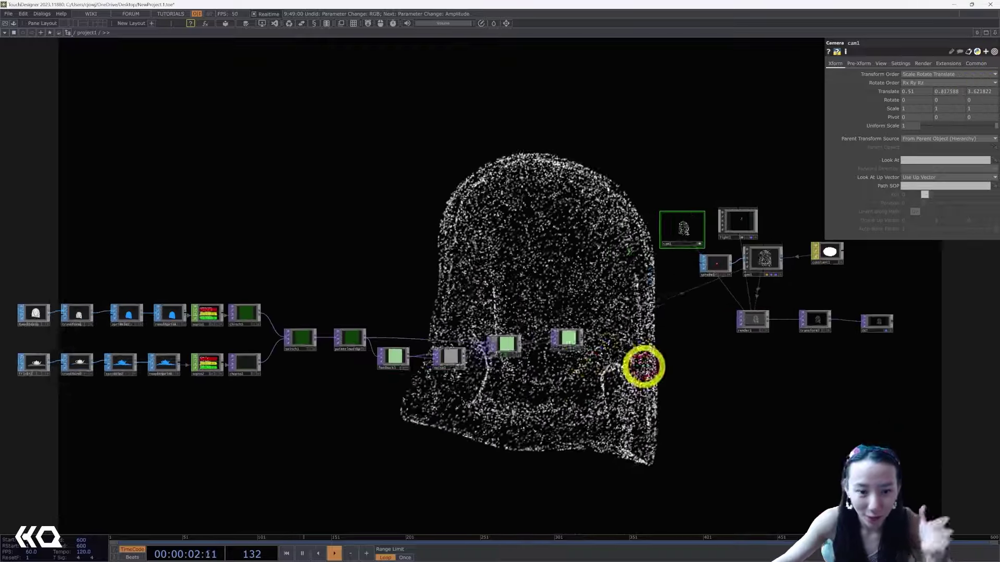
pyautogui.scroll(5, 558, 345)
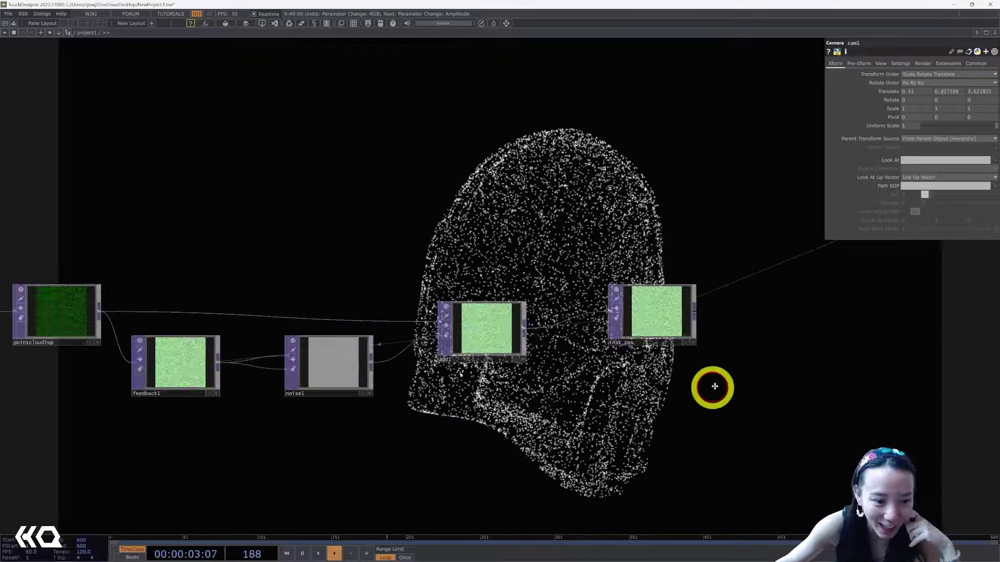
# Adjust the Switch TOP's index, leaving it at 0, to check the feedback motion on the statue.
pyautogui.moveTo(399, 412); pyautogui.dragTo(594, 401)
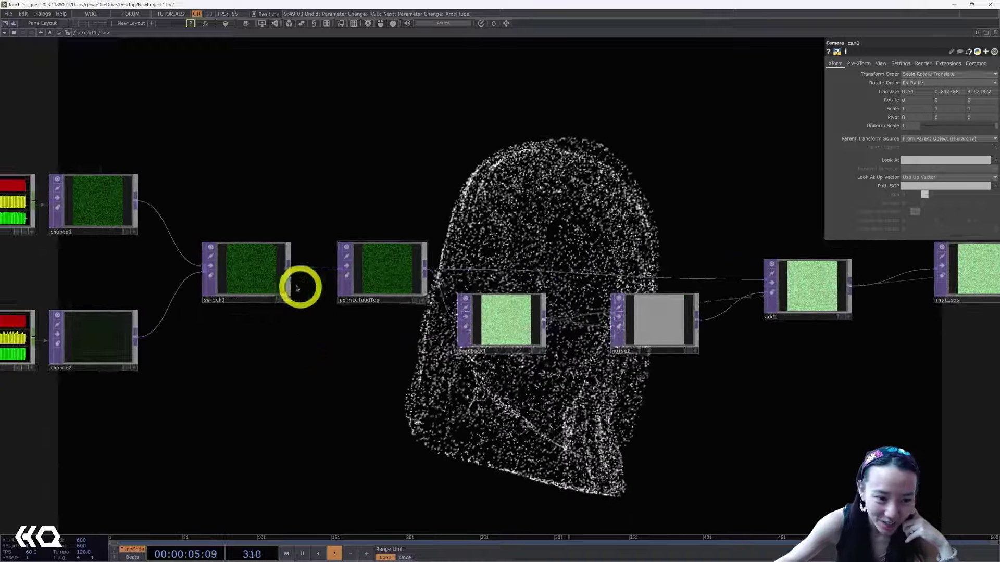
pyautogui.click(250, 273)
pyautogui.moveTo(920, 75)
pyautogui.mouseDown()
pyautogui.moveTo(937, 76)
pyautogui.moveTo(904, 80)
pyautogui.mouseUp()
pyautogui.scroll(-5, 846, 277)
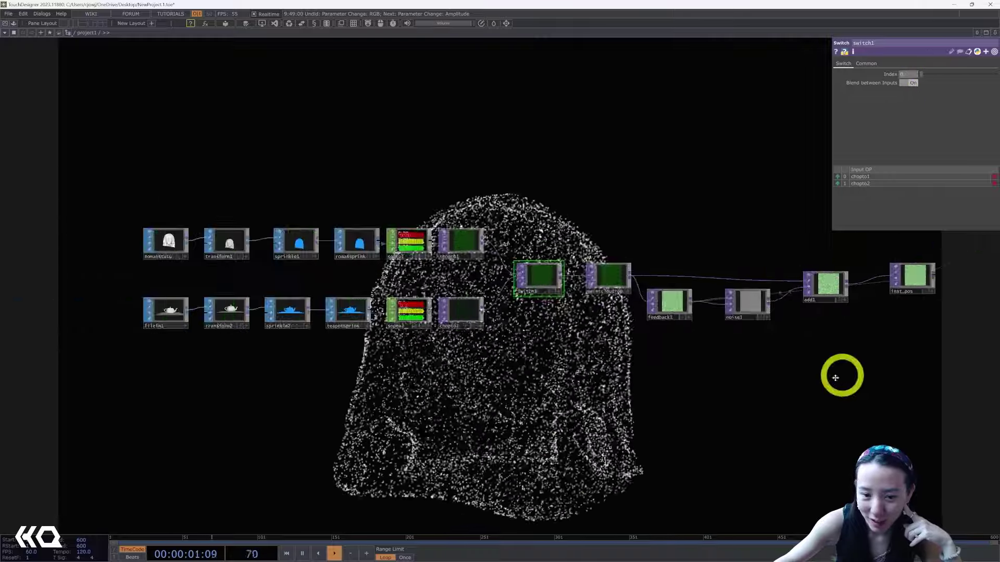
# Adjust the Y translate in the statue's Transform SOP, and raise the Switch TOP's index to morph the points into the teapot.
pyautogui.moveTo(849, 365); pyautogui.dragTo(547, 446)
pyautogui.moveTo(9, 301); pyautogui.dragTo(232, 268)
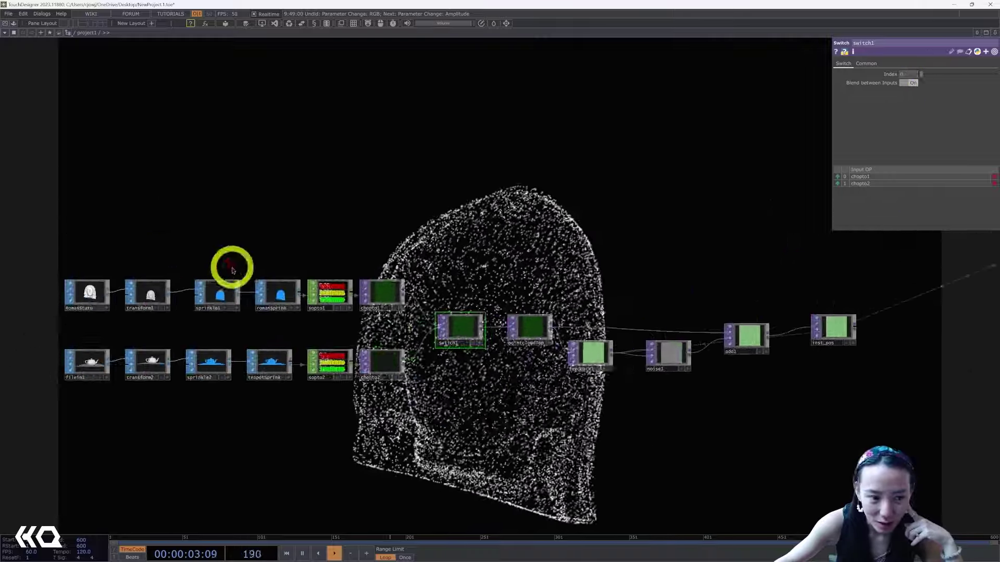
pyautogui.click(148, 294)
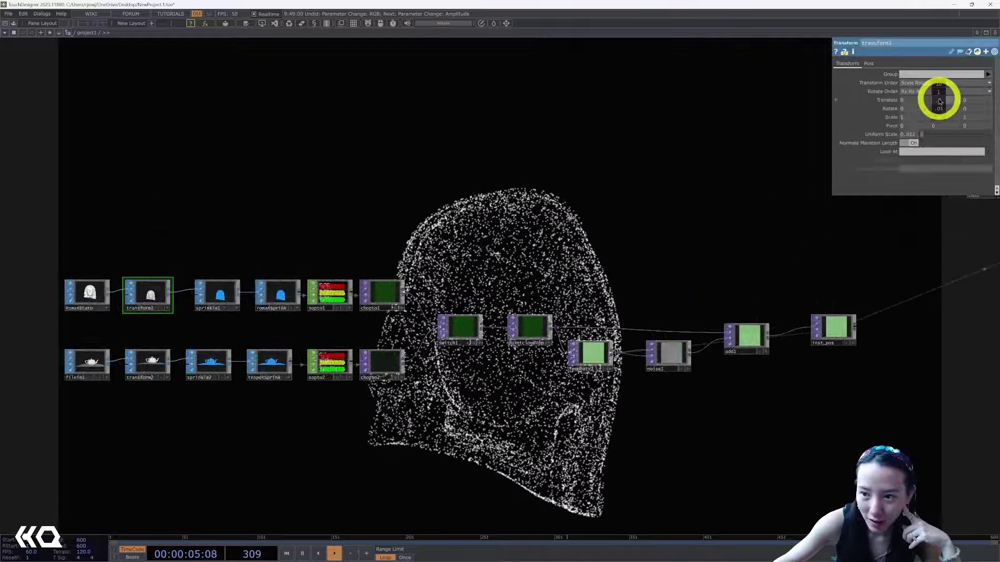
pyautogui.moveTo(940, 111)
pyautogui.mouseDown(button='middle')
pyautogui.moveTo(882, 105)
pyautogui.moveTo(982, 63)
pyautogui.moveTo(937, 106)
pyautogui.mouseUp(button='middle')
pyautogui.click(465, 329)
pyautogui.click(915, 83)
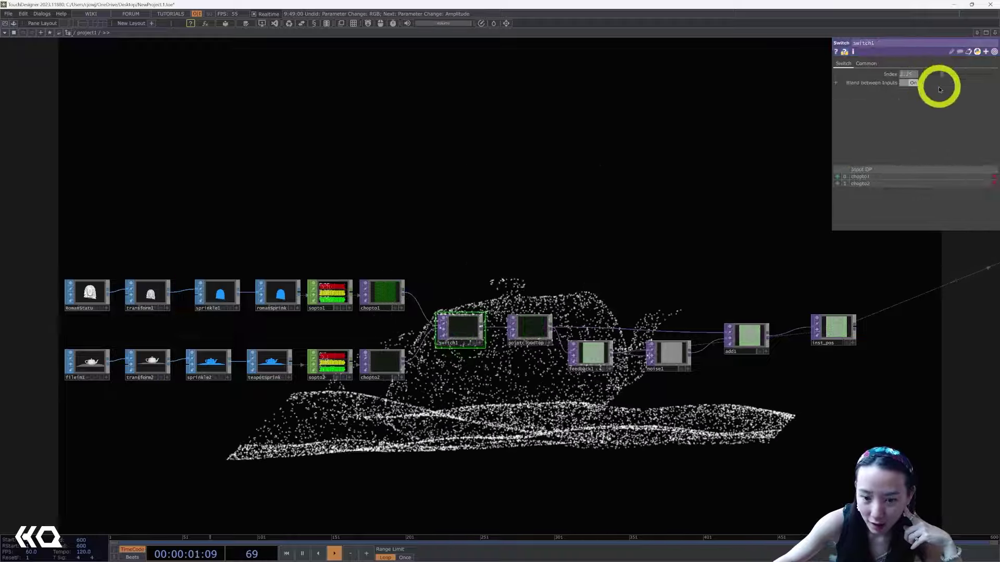
# Tune the Noise TOP to 3 harmonics, harmonic spread 2.4, exponent 1.08, and amplitude 0.3.
pyautogui.scroll(6, 729, 273)
pyautogui.click(563, 457)
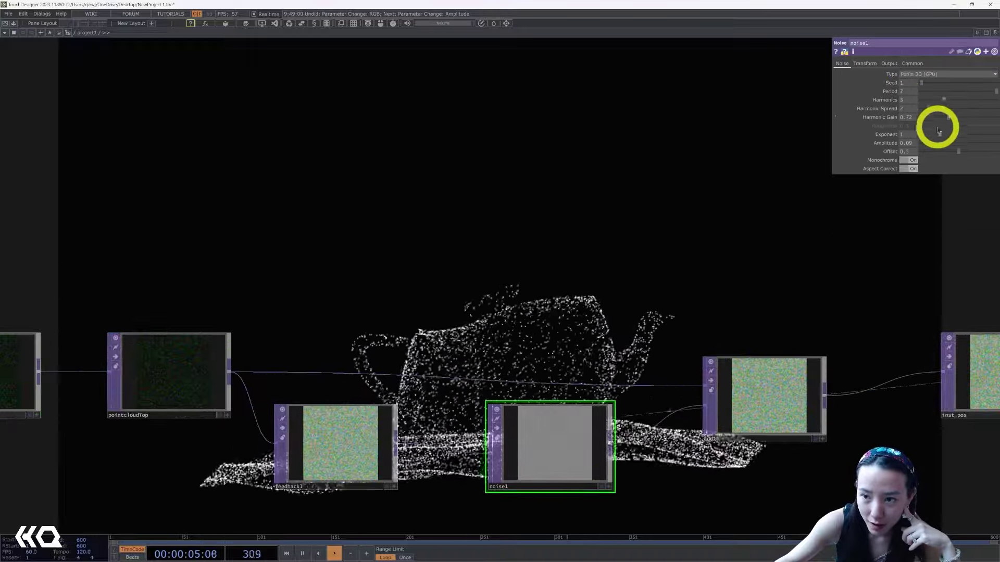
pyautogui.moveTo(927, 142); pyautogui.dragTo(932, 113)
pyautogui.scroll(-2, 832, 185)
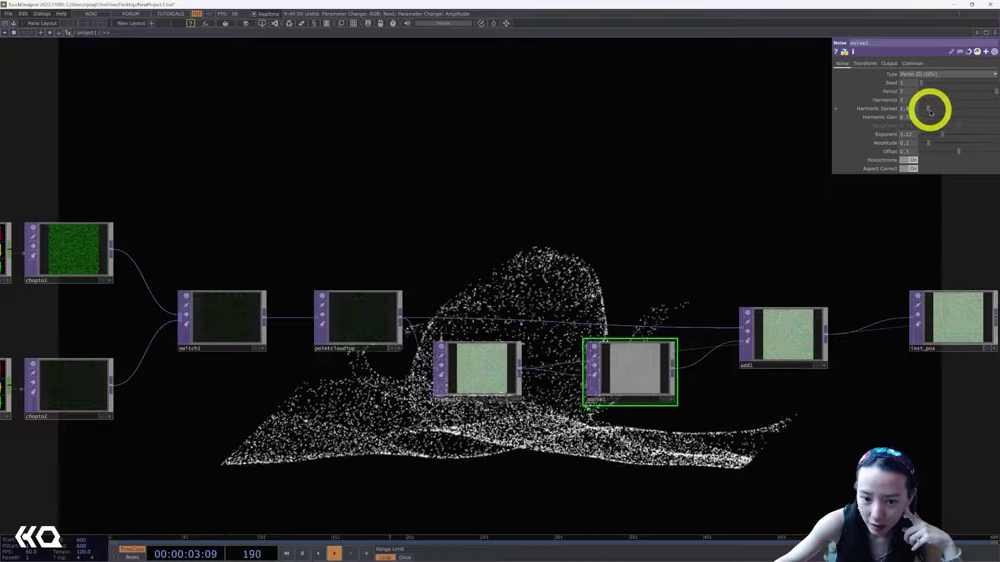
pyautogui.moveTo(946, 99)
pyautogui.mouseDown()
pyautogui.moveTo(961, 100)
pyautogui.moveTo(940, 104)
pyautogui.mouseUp()
pyautogui.moveTo(996, 91); pyautogui.dragTo(929, 99)
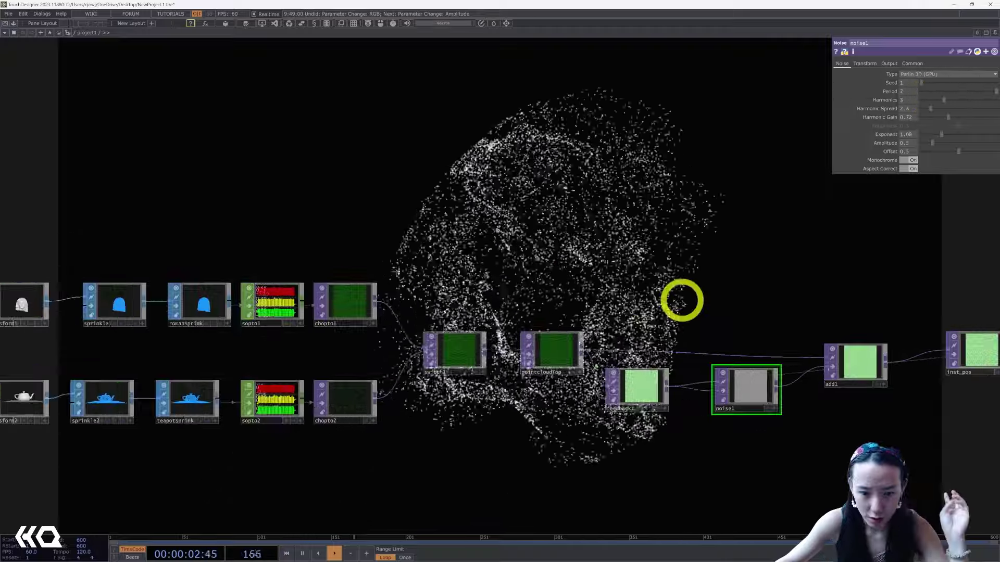
# Add the feedback component from the palette's ImageFilters to the network beside the Render TOP.
pyautogui.scroll(-2, 729, 286)
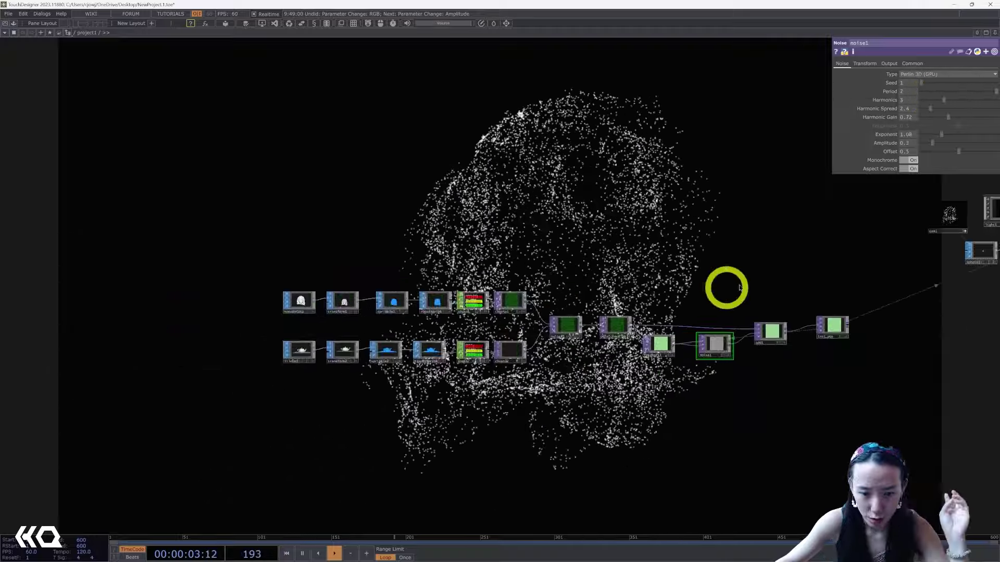
pyautogui.moveTo(744, 284); pyautogui.dragTo(504, 301)
pyautogui.scroll(5, 584, 335)
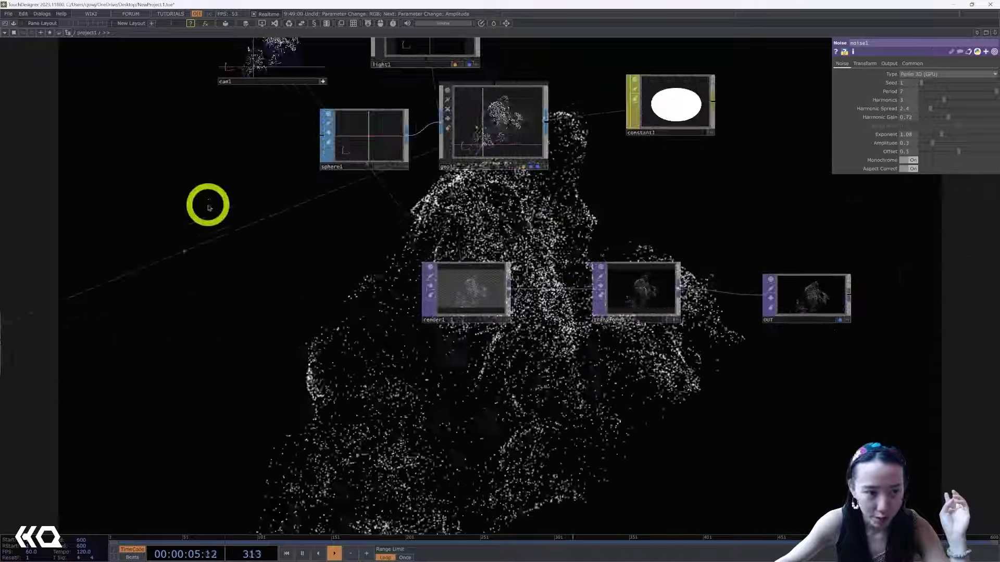
pyautogui.click(13, 24)
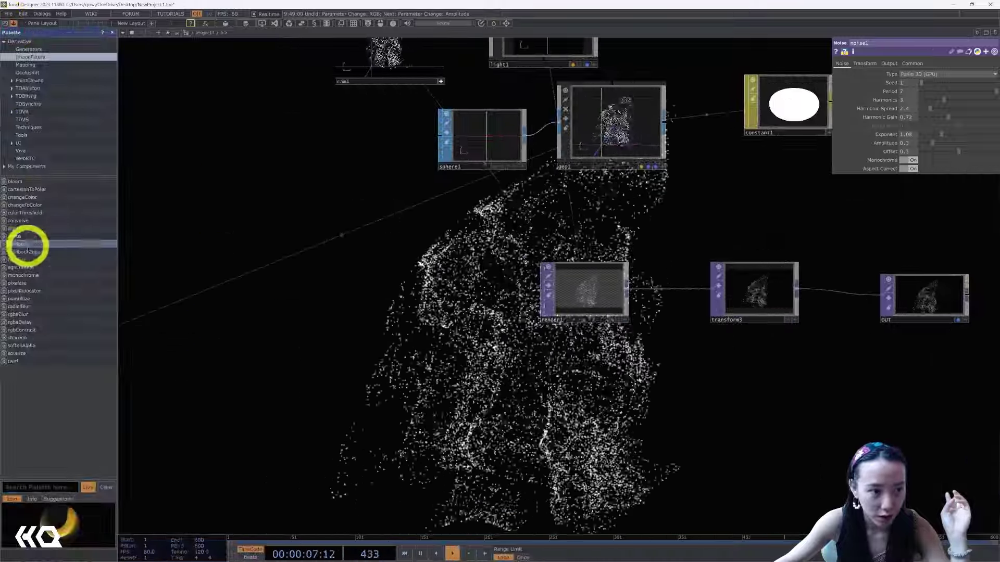
pyautogui.moveTo(12, 246); pyautogui.dragTo(627, 382)
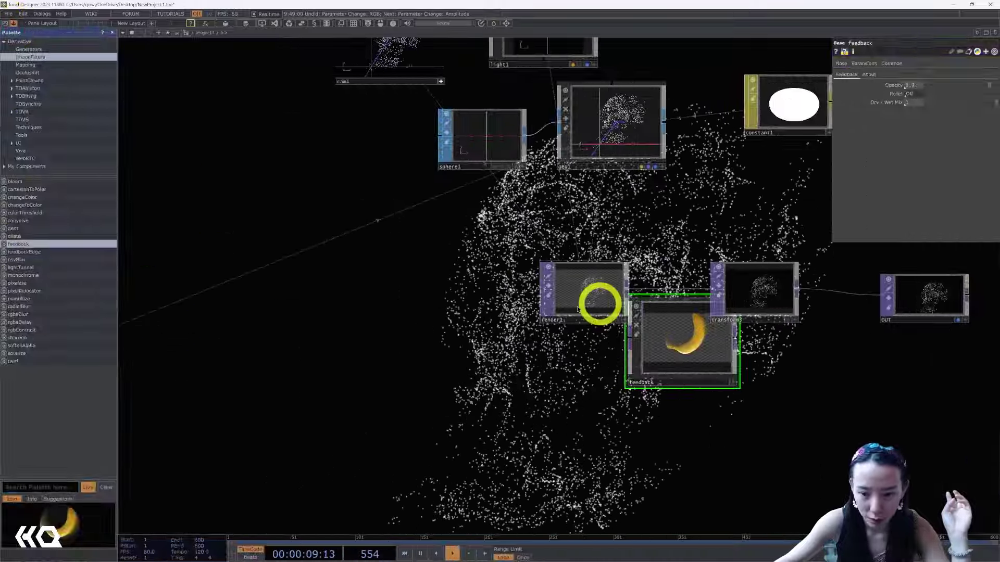
# Wire the feedback component between render1 and the Transform TOP, and lower its opacity to 0.738.
pyautogui.moveTo(569, 303); pyautogui.dragTo(466, 319)
pyautogui.moveTo(528, 307); pyautogui.dragTo(718, 287)
pyautogui.moveTo(609, 346); pyautogui.dragTo(632, 303)
pyautogui.moveTo(989, 84); pyautogui.dragTo(975, 85)
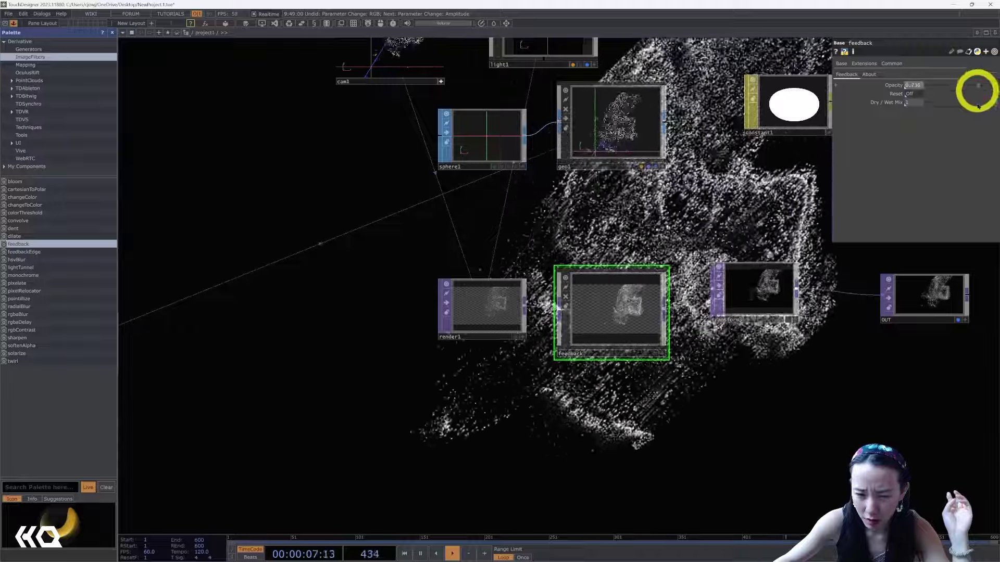
# Make room after the Transform TOP and insert a Bloom TOP between it and OUT.
pyautogui.moveTo(627, 423); pyautogui.dragTo(328, 454)
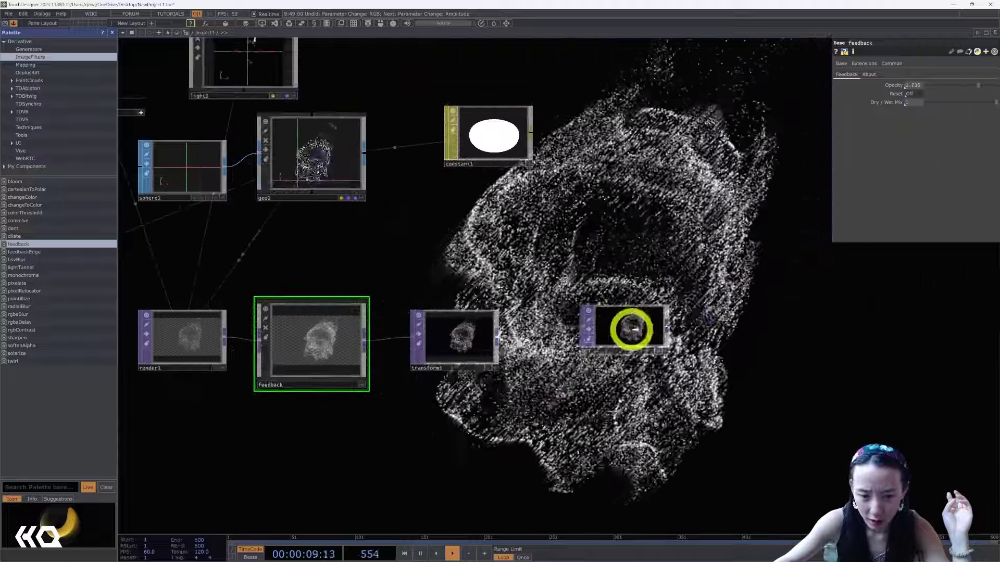
pyautogui.moveTo(487, 341); pyautogui.dragTo(527, 342)
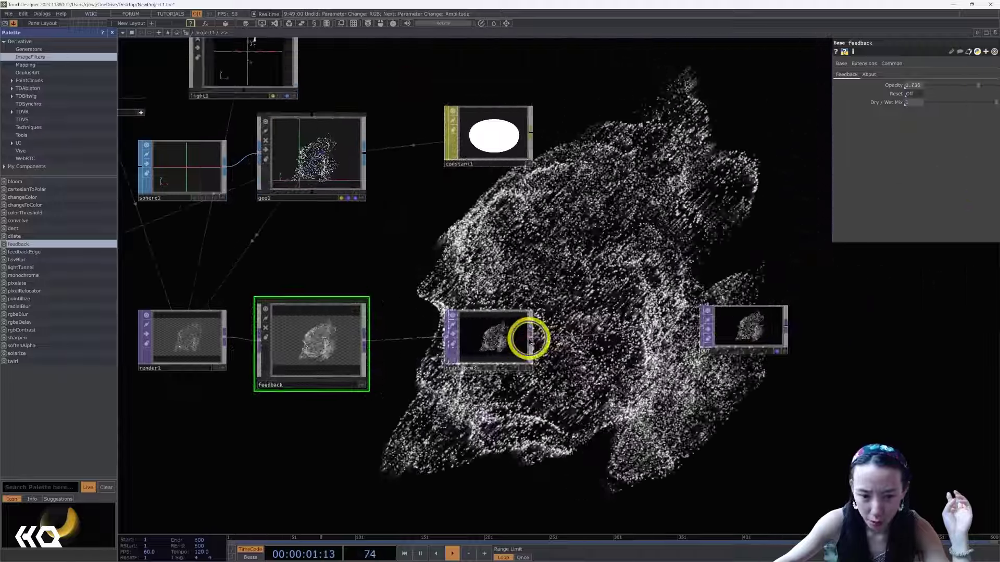
pyautogui.click(525, 342)
pyautogui.rightClick(531, 341)
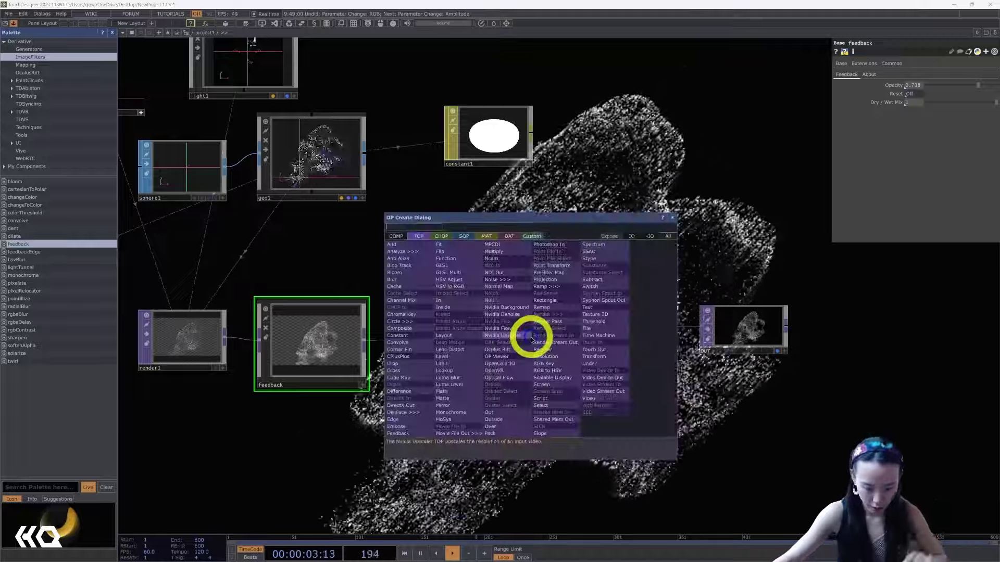
pyautogui.write('bloom')
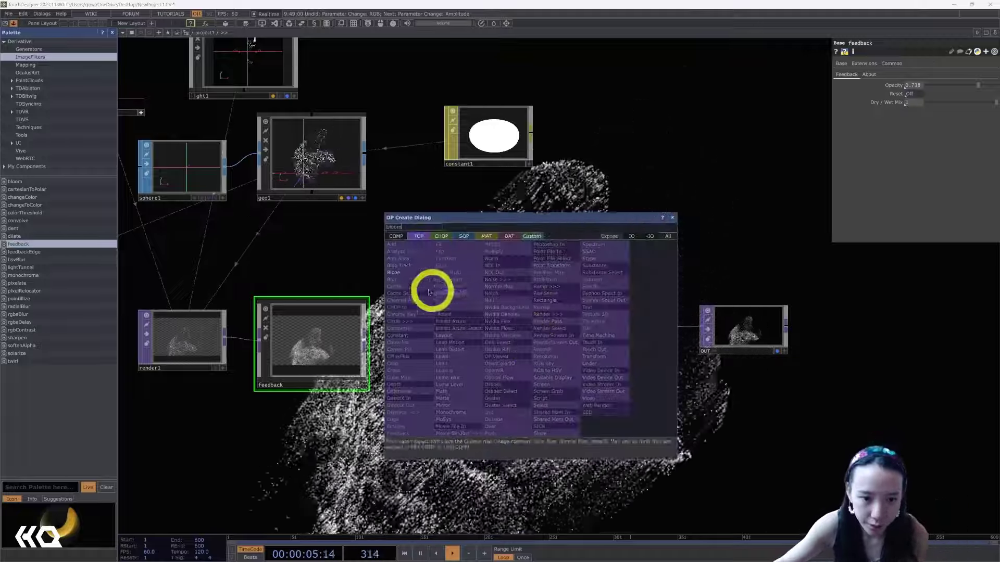
pyautogui.click(415, 279)
pyautogui.click(609, 339)
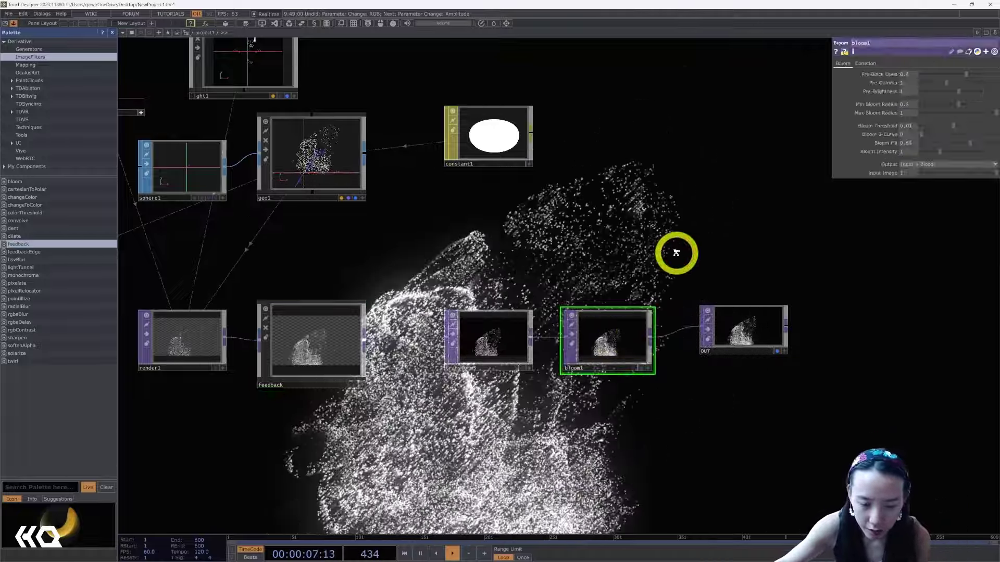
# Retune the Noise TOP to period 10, harmonic gain 0.93, exponent 1.43, and amplitude 0.1.
pyautogui.scroll(-5, 674, 252)
pyautogui.moveTo(695, 343); pyautogui.dragTo(883, 372)
pyautogui.scroll(5, 515, 326)
pyautogui.moveTo(701, 391); pyautogui.dragTo(927, 365)
pyautogui.moveTo(513, 404); pyautogui.dragTo(692, 418)
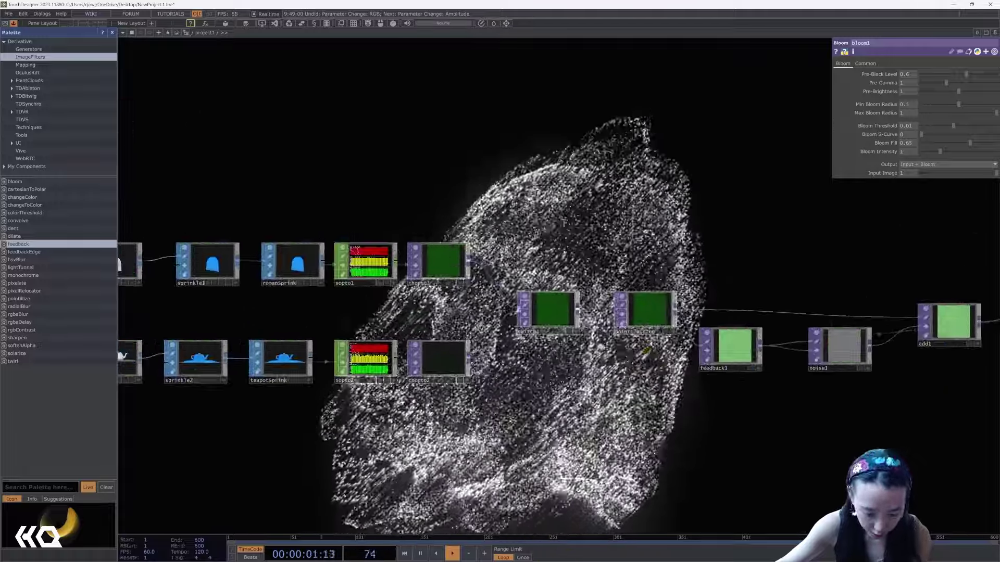
pyautogui.scroll(5, 539, 401)
pyautogui.scroll(-5, 532, 400)
pyautogui.moveTo(578, 398); pyautogui.dragTo(754, 392)
pyautogui.hscroll(8, 715, 327)
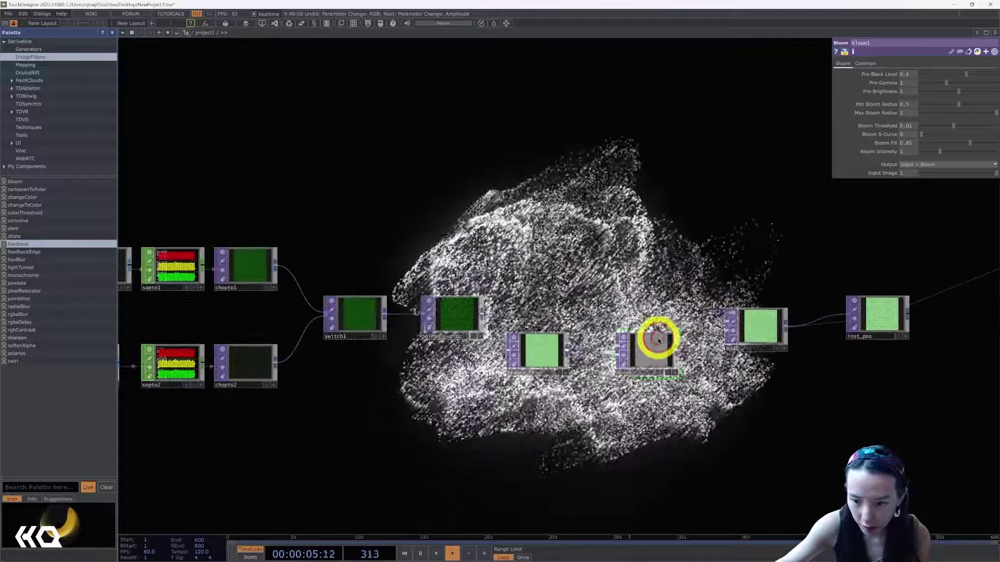
pyautogui.click(659, 341)
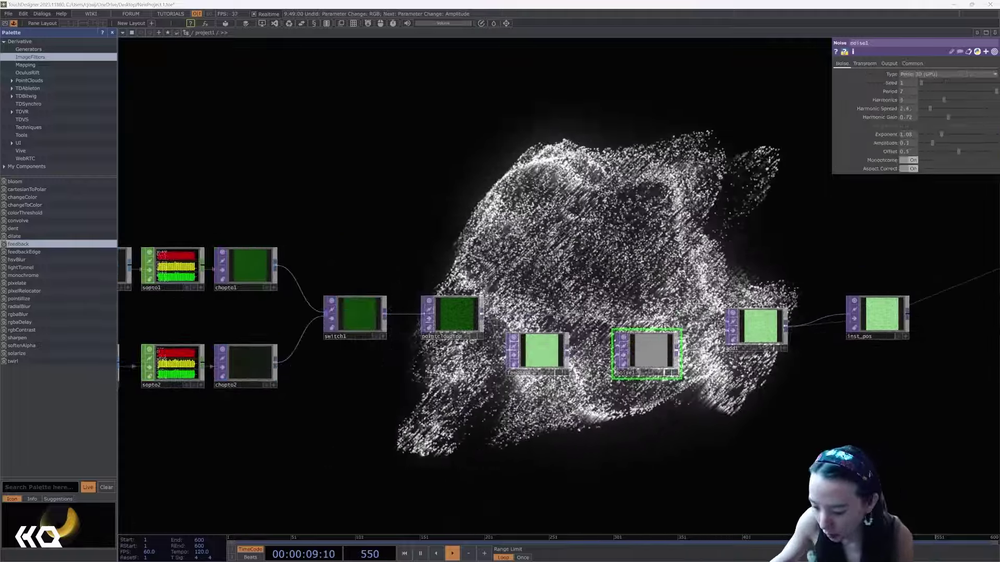
pyautogui.moveTo(941, 133); pyautogui.dragTo(949, 135)
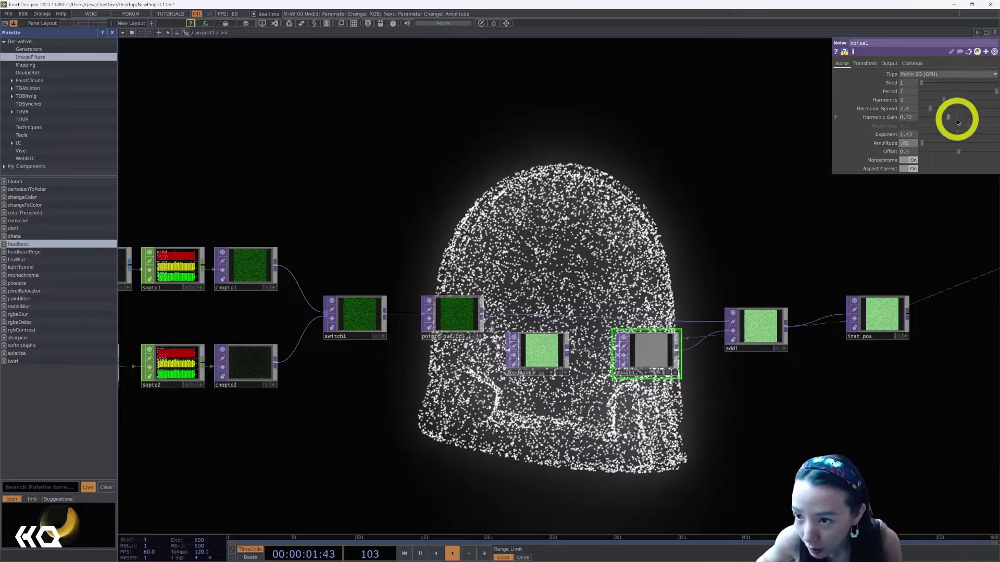
pyautogui.moveTo(911, 92); pyautogui.dragTo(872, 100)
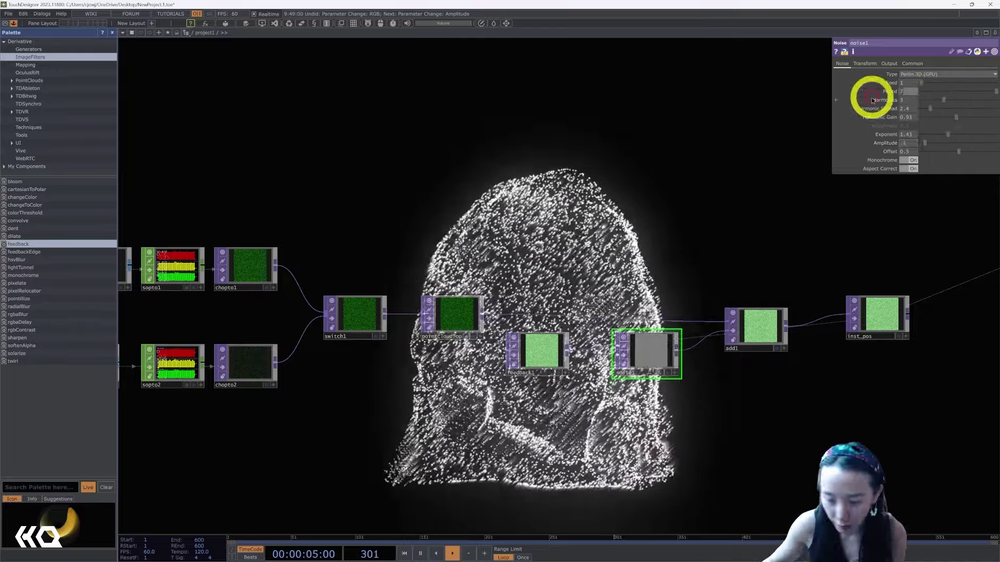
# Create an LFO CHOP below the Switch TOP, with its type set to Gaussian and its frequency to 0.1.
pyautogui.scroll(-4, 521, 396)
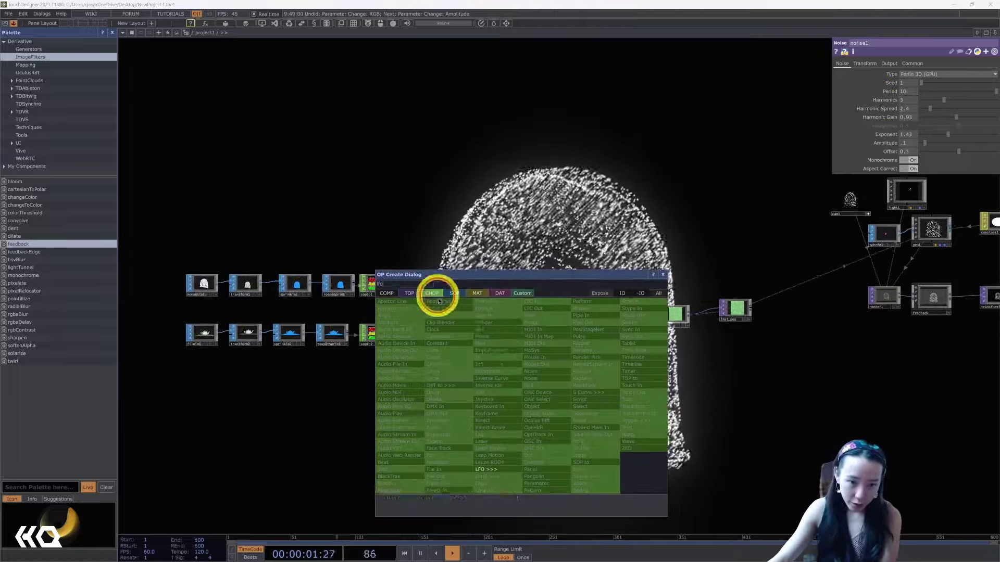
pyautogui.click(532, 373)
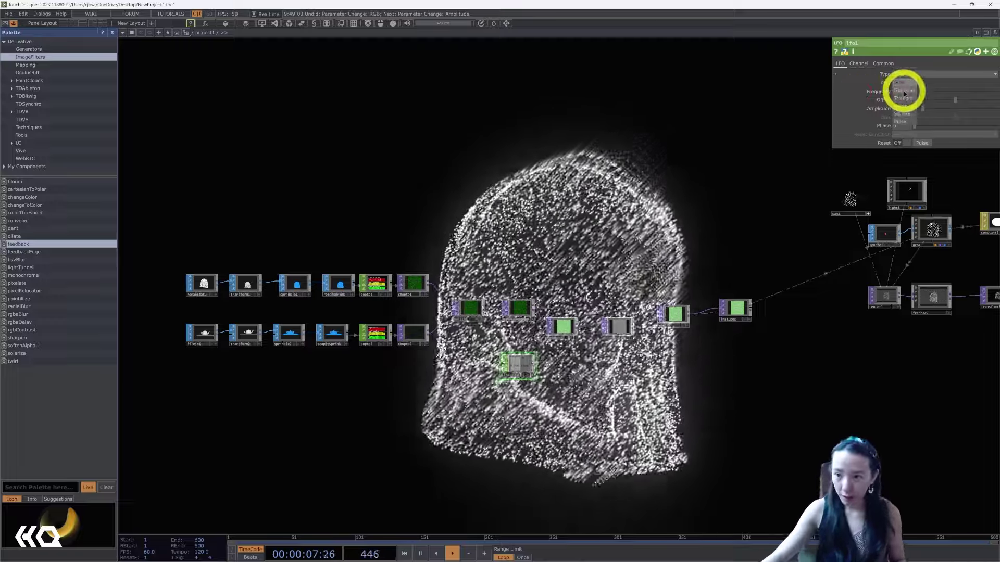
pyautogui.scroll(5, 461, 354)
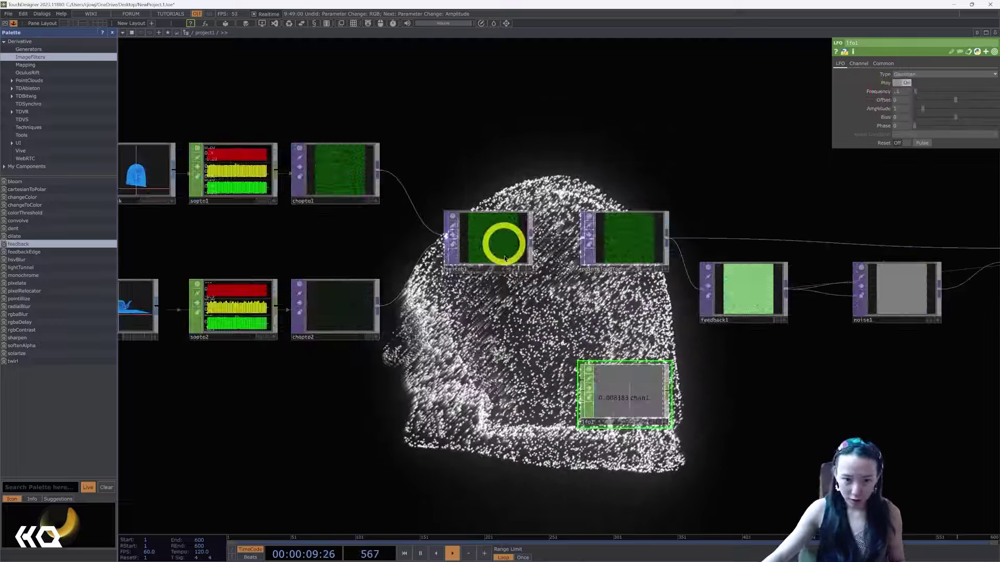
# Attach a Null CHOP to the LFO's output and link its chan1 channel to the Switch TOP's index.
pyautogui.rightClick(670, 391)
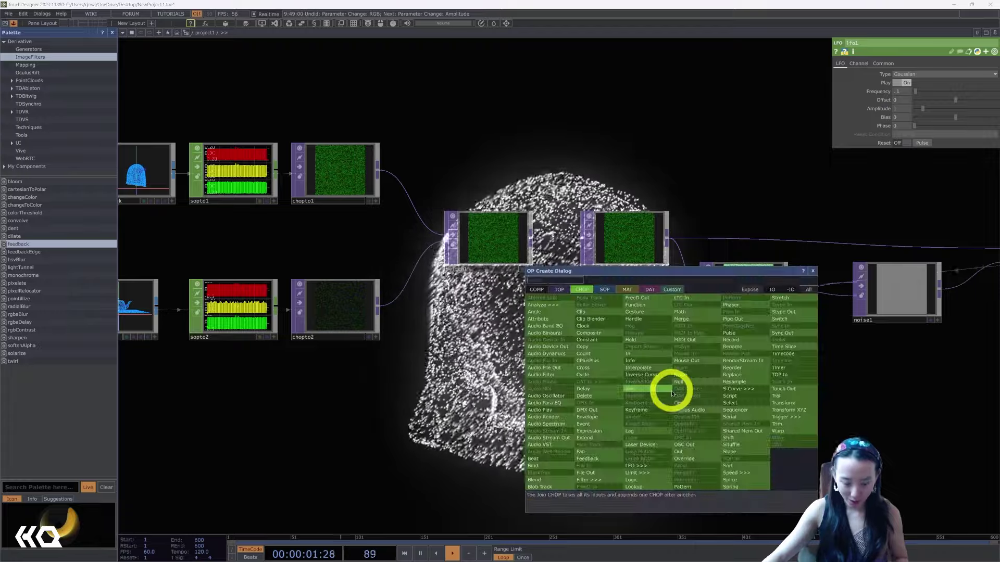
pyautogui.click(682, 383)
pyautogui.click(754, 413)
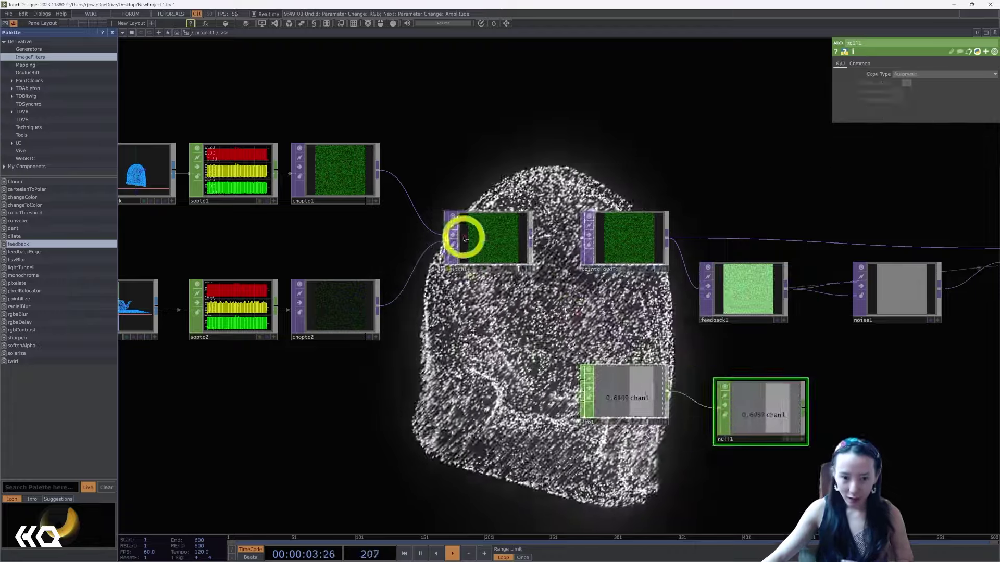
pyautogui.click(464, 236)
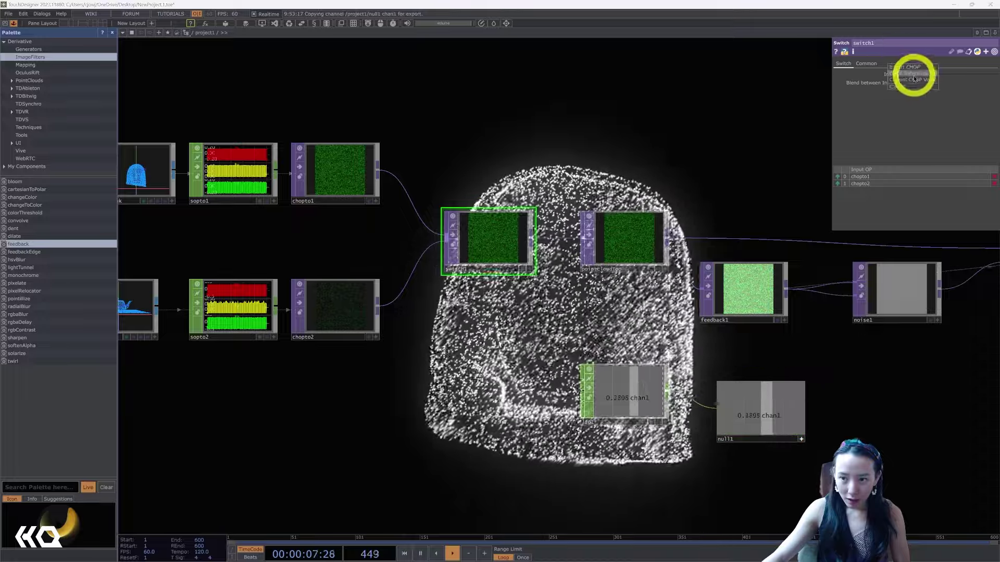
# Raise the LFO CHOP's frequency slightly for the morph, and select the Noise TOP.
pyautogui.scroll(-5, 799, 109)
pyautogui.moveTo(794, 118); pyautogui.dragTo(525, 293)
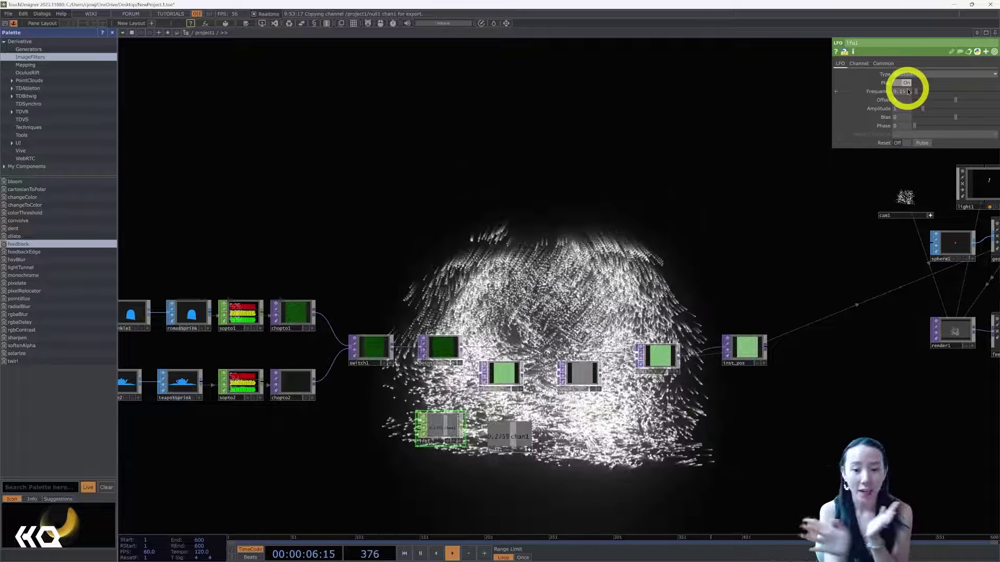
pyautogui.click(579, 379)
pyautogui.scroll(-5, 791, 306)
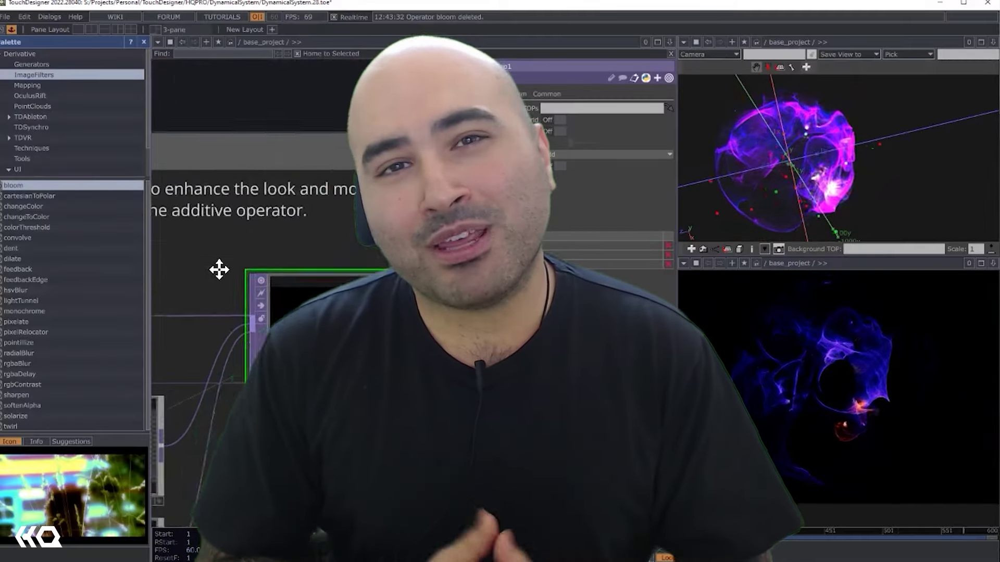
pyautogui.scroll(-5, 219, 270)
pyautogui.scroll(10, 180, 385)
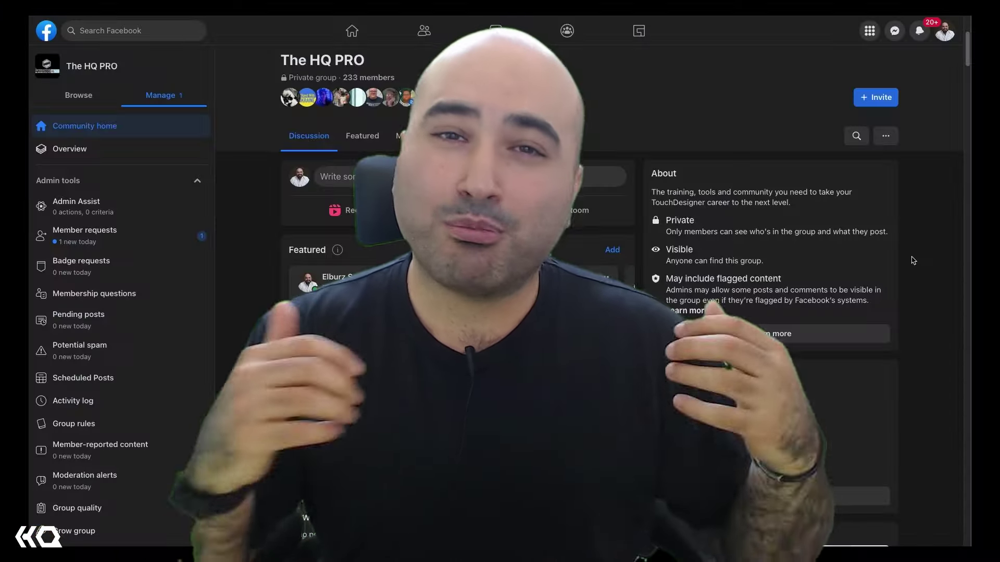
pyautogui.scroll(-2, 914, 260)
pyautogui.scroll(-5, 913, 261)
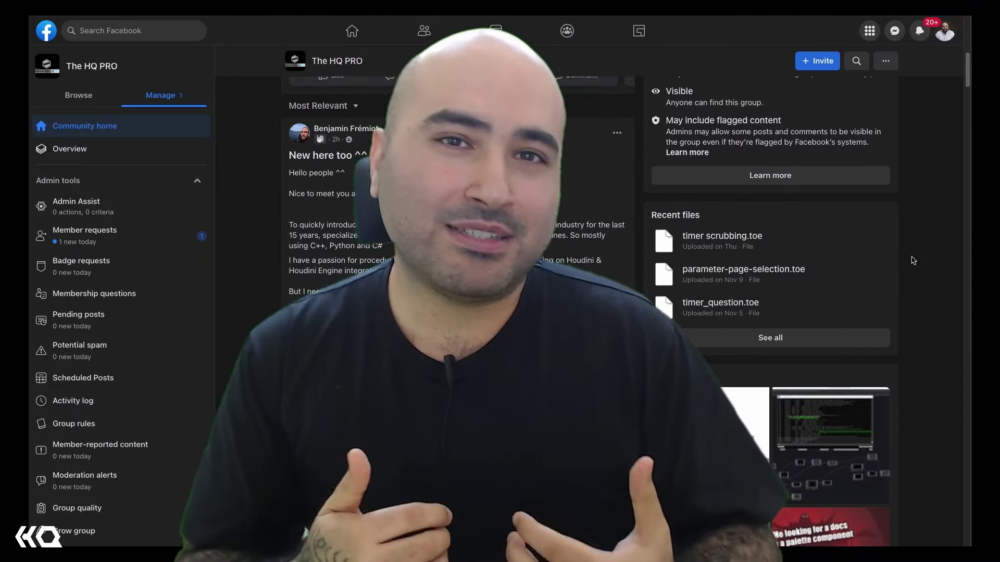
pyautogui.scroll(-5, 914, 261)
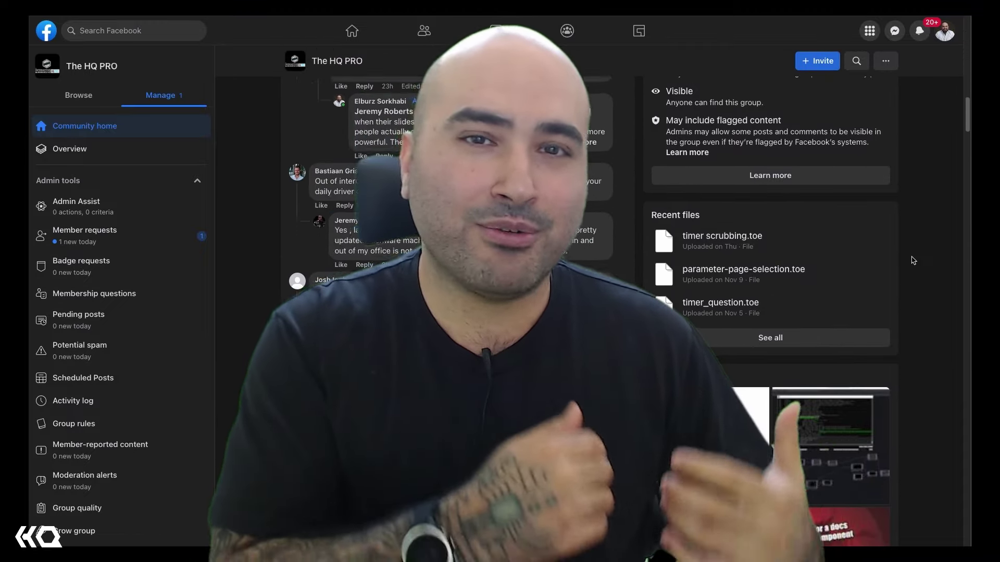
pyautogui.scroll(-8, 913, 261)
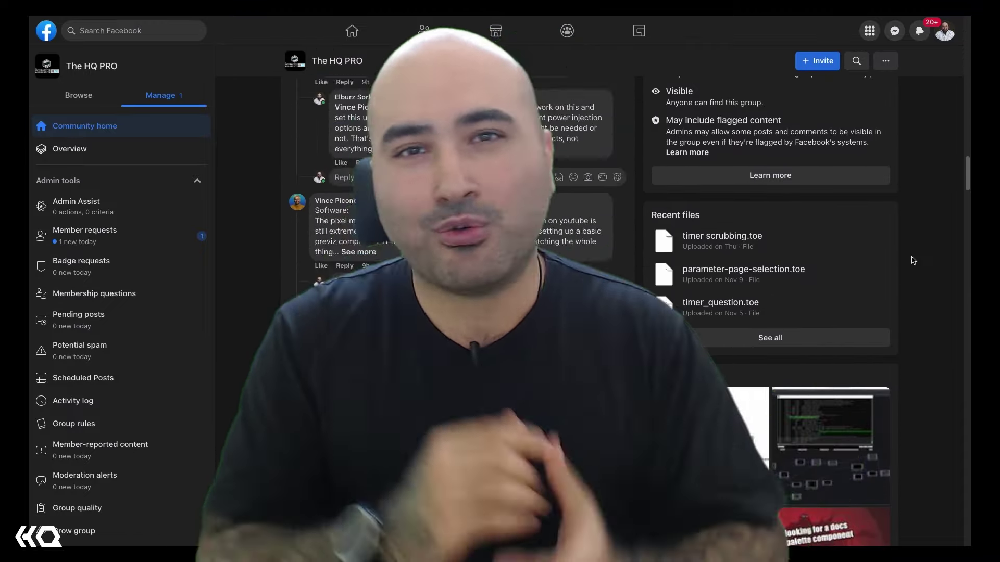